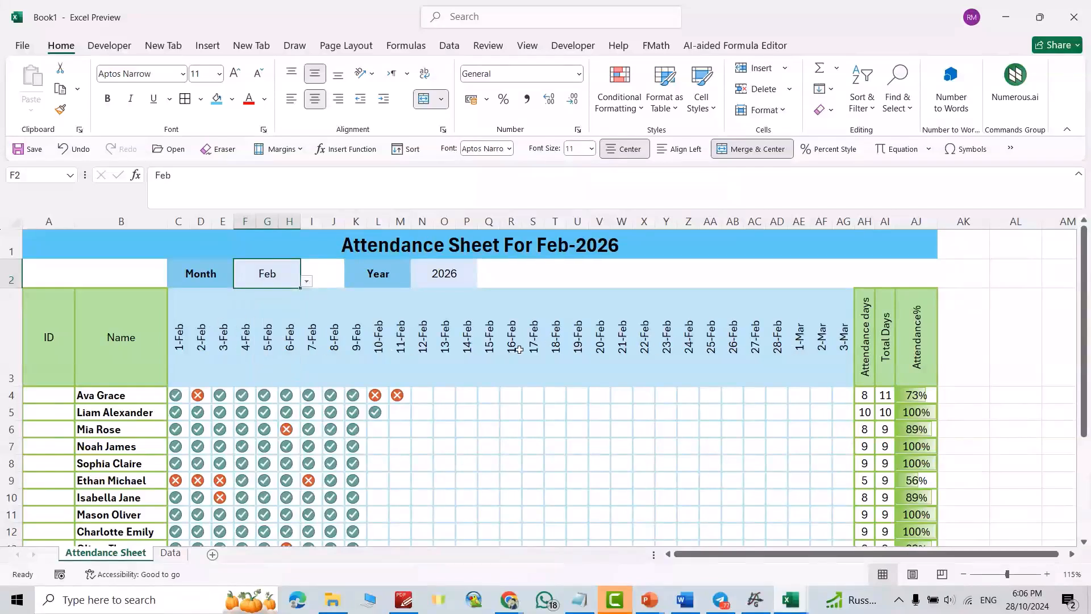
Step: Set the attendance sheet's year to 2024 and its month to Jan
click(453, 271)
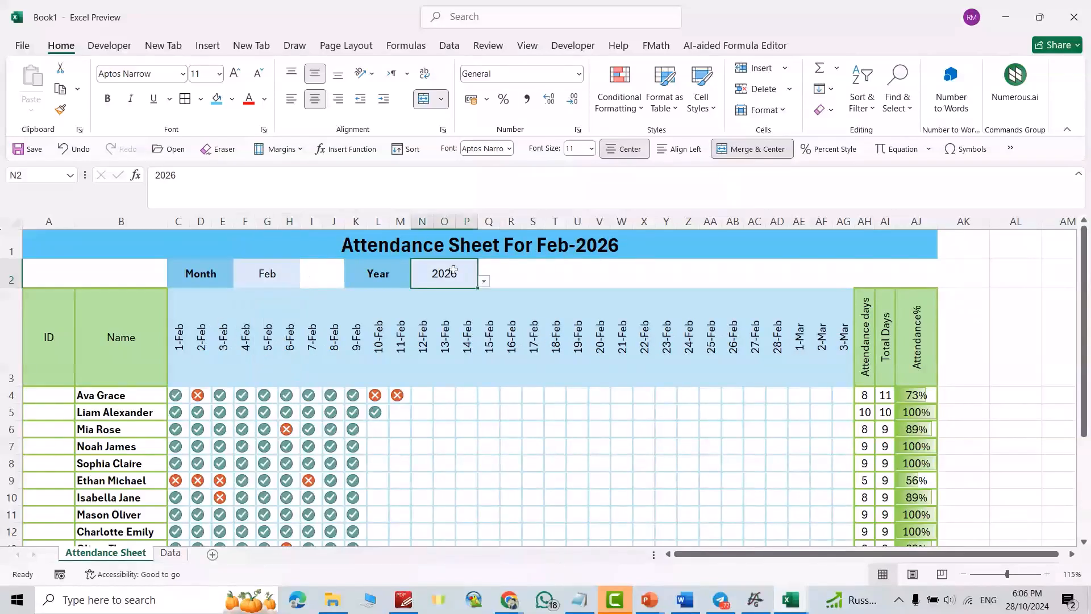
click(485, 282)
click(443, 319)
click(275, 277)
click(307, 282)
click(260, 296)
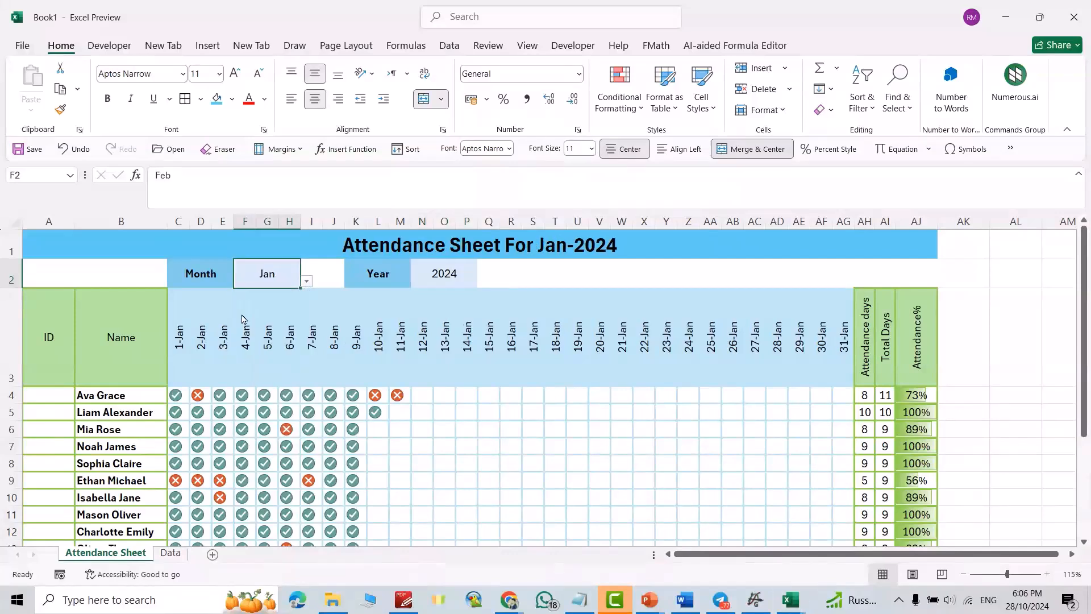
Step: Record attendance in row 5 as 0 for 11-Jan, 0 for 12-Jan and 1 for 13-Jan
click(400, 413)
text(0)
key(Return)
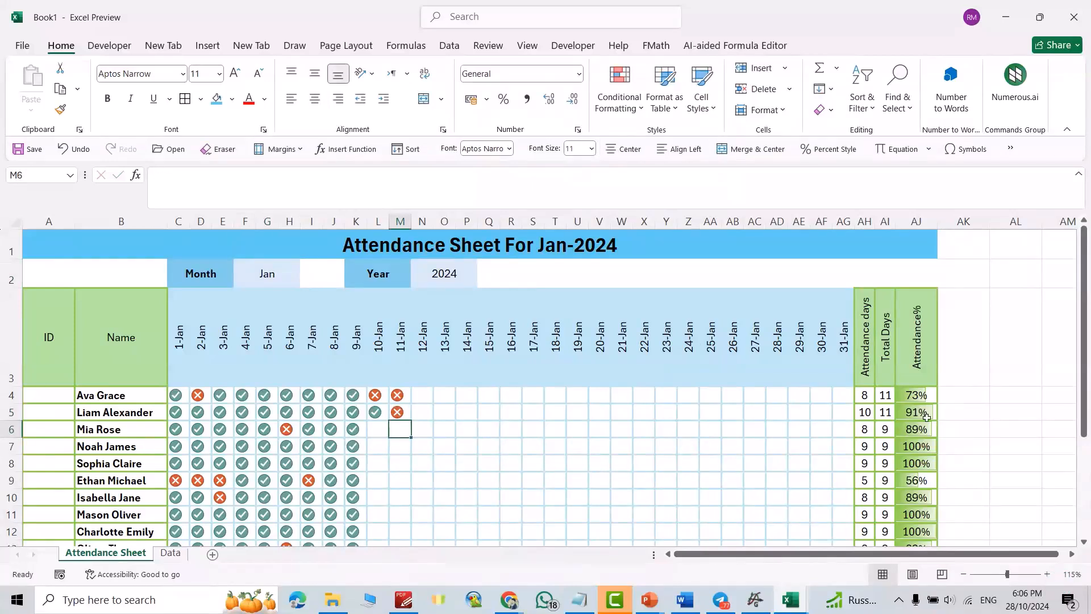
click(426, 410)
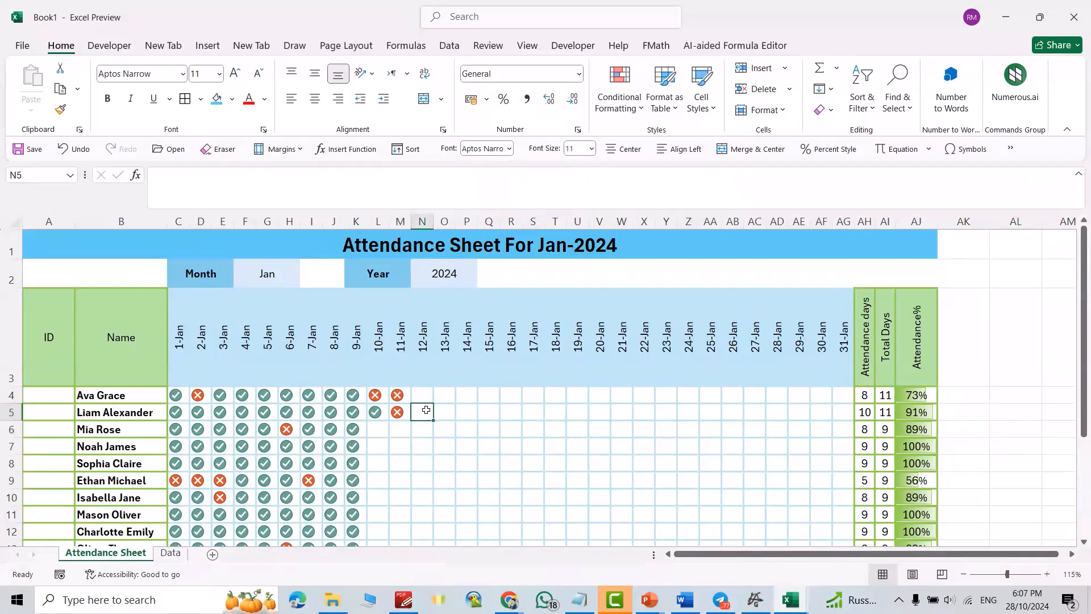
text(0)
key(Return)
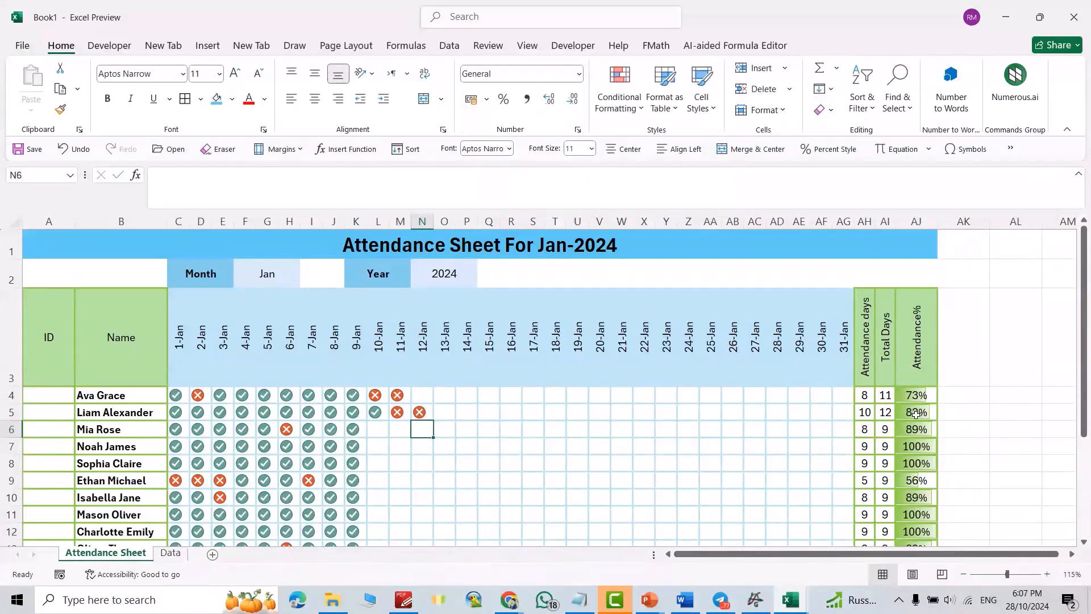
click(449, 410)
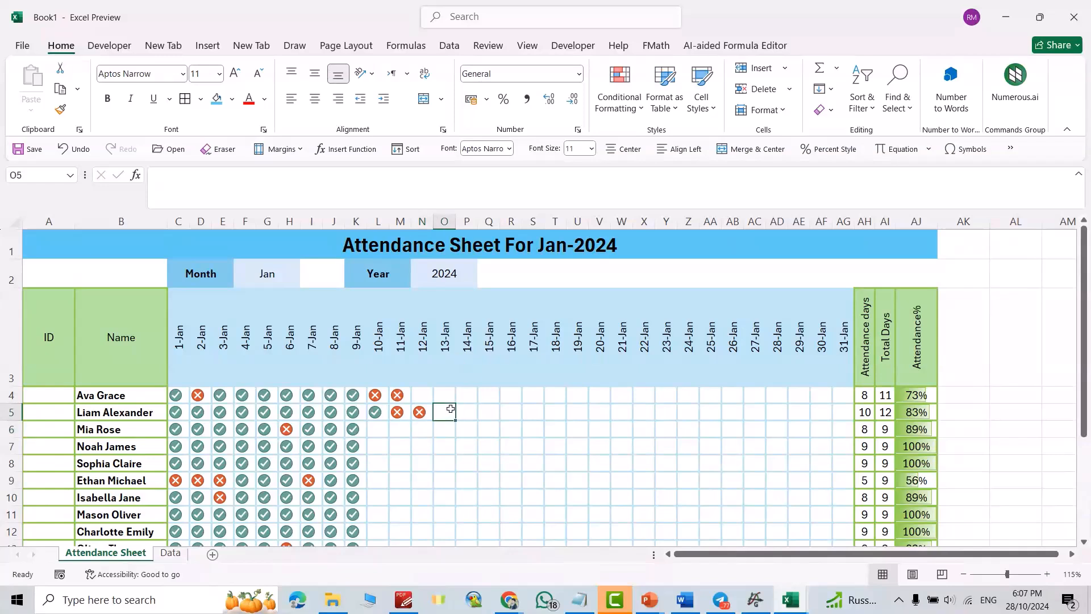
text(1)
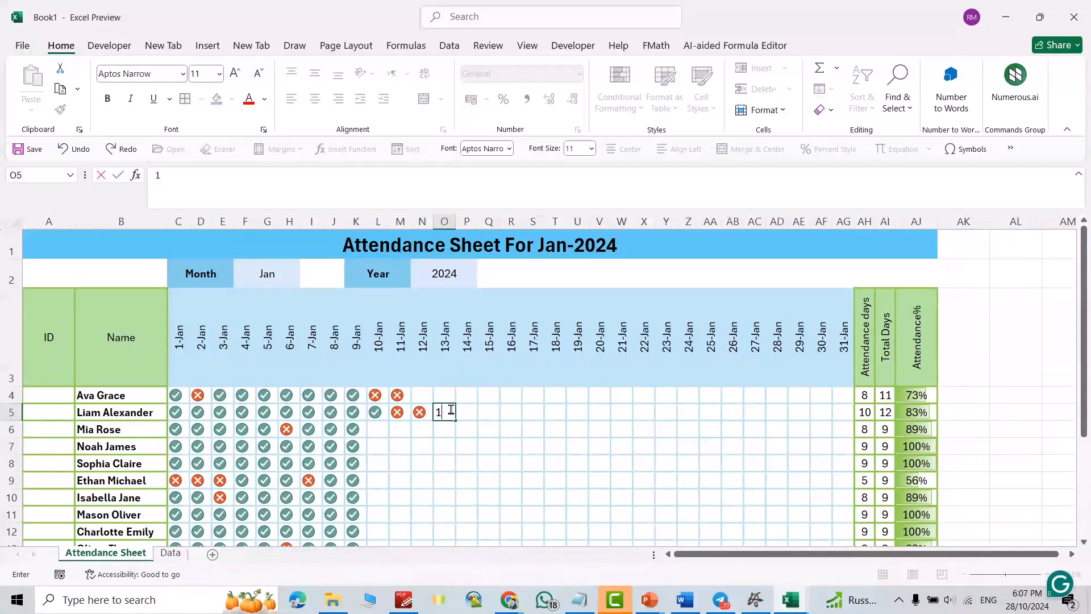
key(Return)
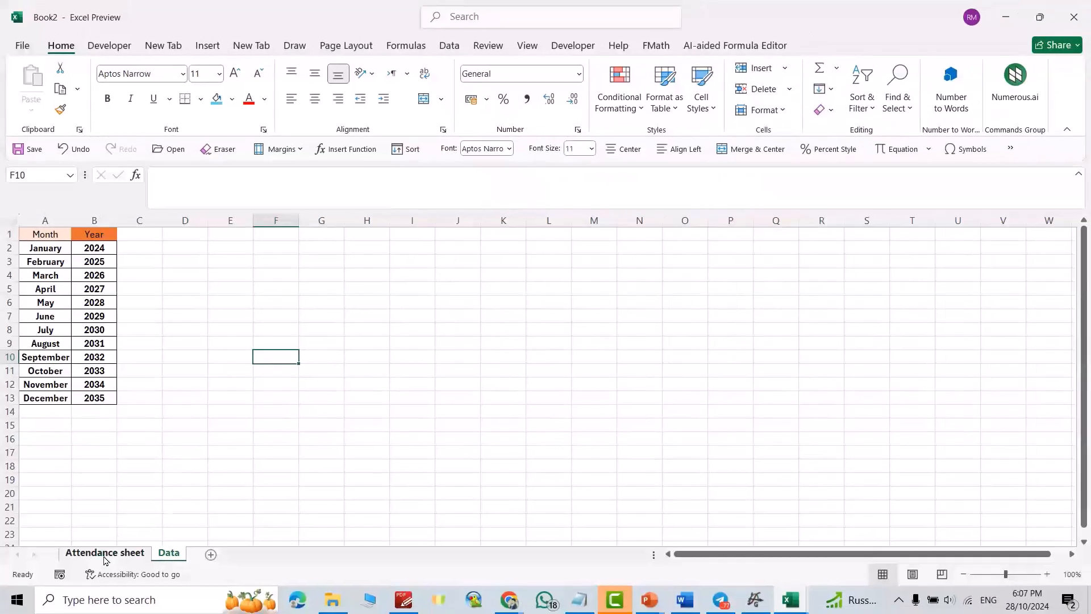
Step: On the Attendance sheet of Book2, merge and center D3:F3 and G3:I3, and label the first merged cell "Month"
click(104, 553)
drag(182, 258, 250, 261)
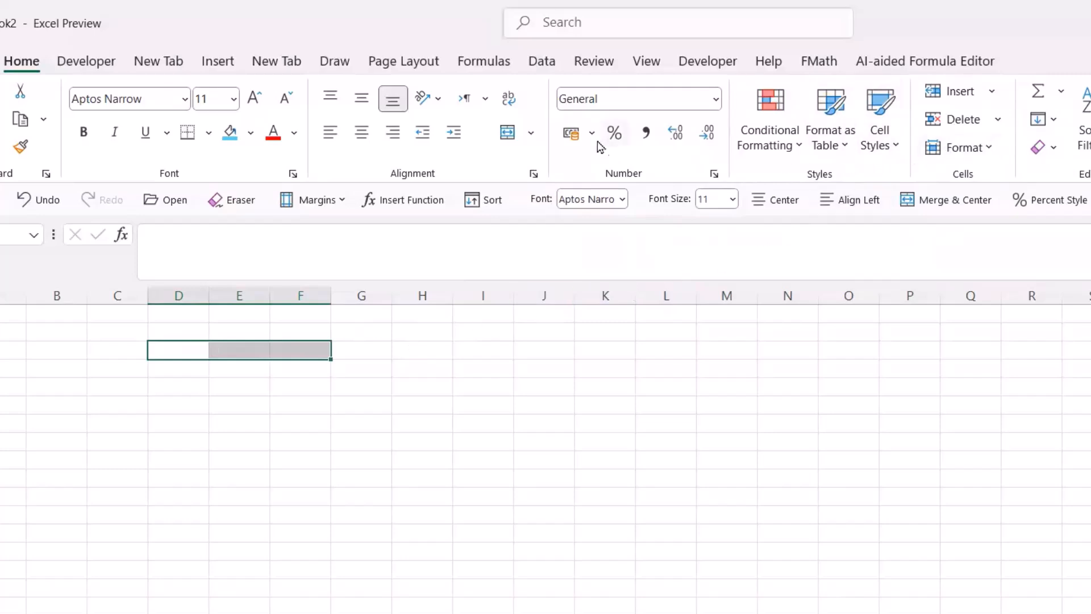
click(508, 133)
drag(360, 346, 511, 355)
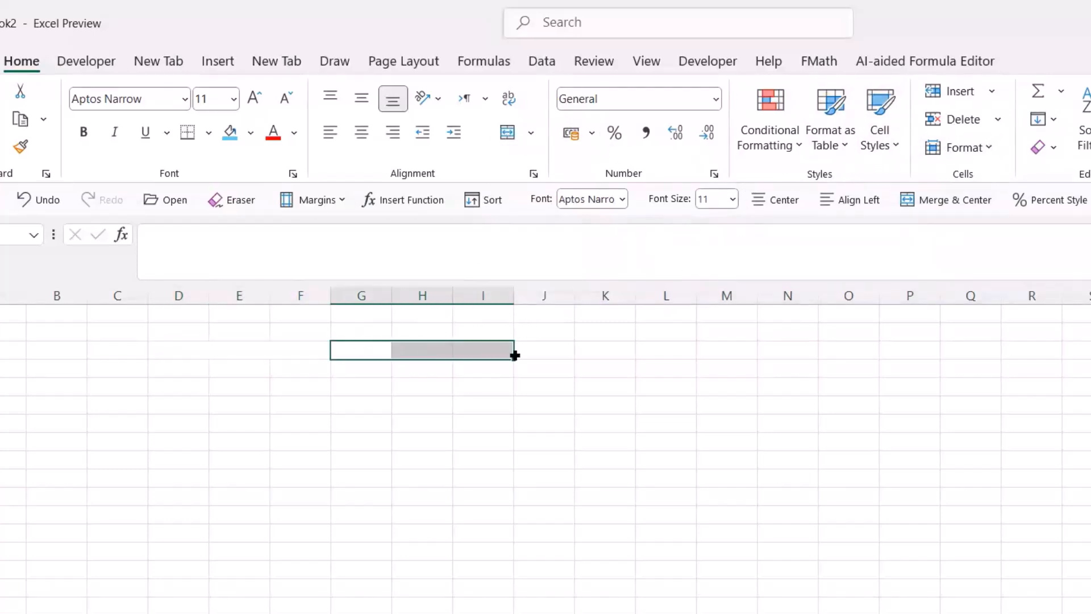
click(508, 136)
click(248, 354)
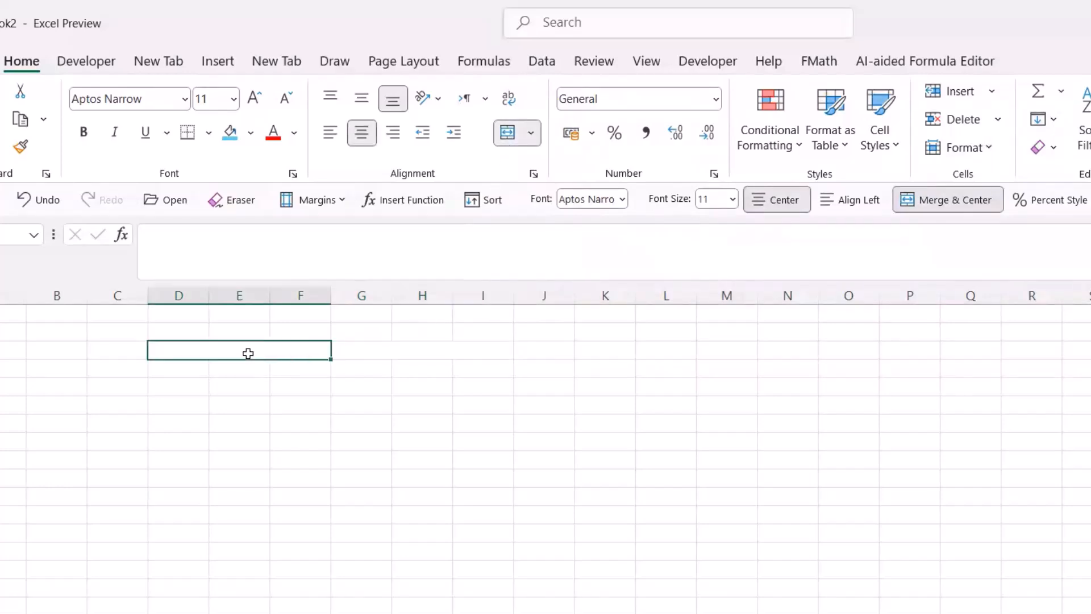
text(Month)
Step: Merge and center L3:N3 and O3:Q3, and label the first merged cell "Year"
drag(660, 349, 782, 356)
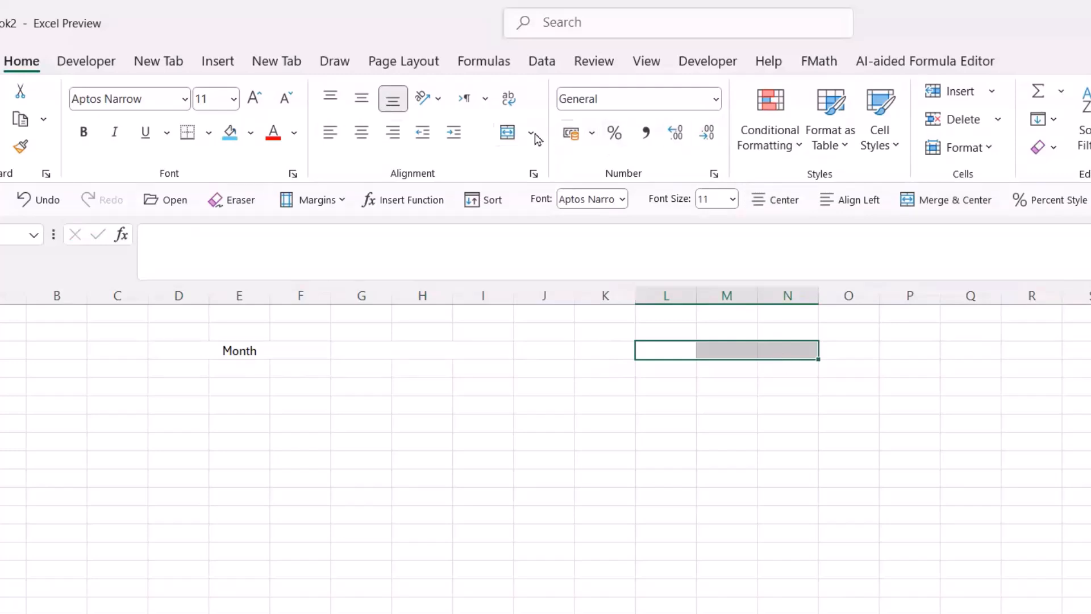
click(507, 133)
drag(844, 351, 955, 350)
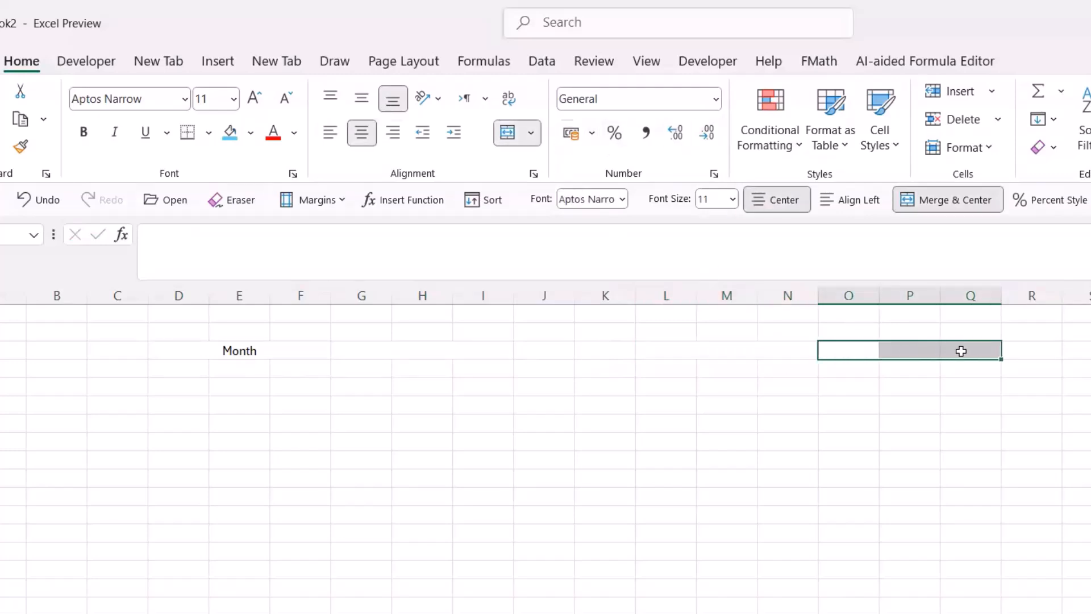
click(507, 135)
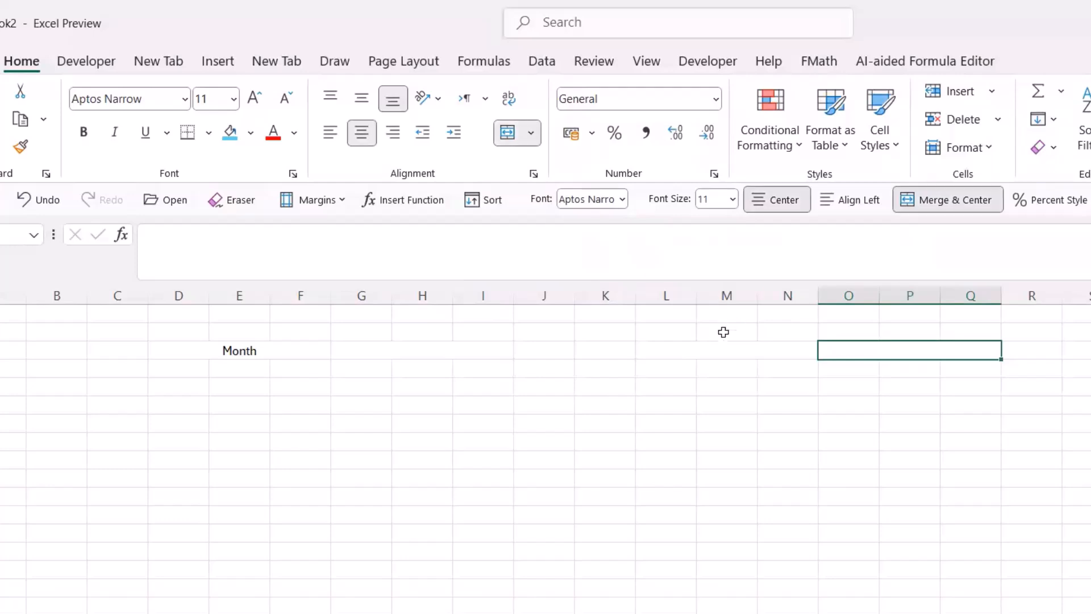
click(703, 352)
text(Year)
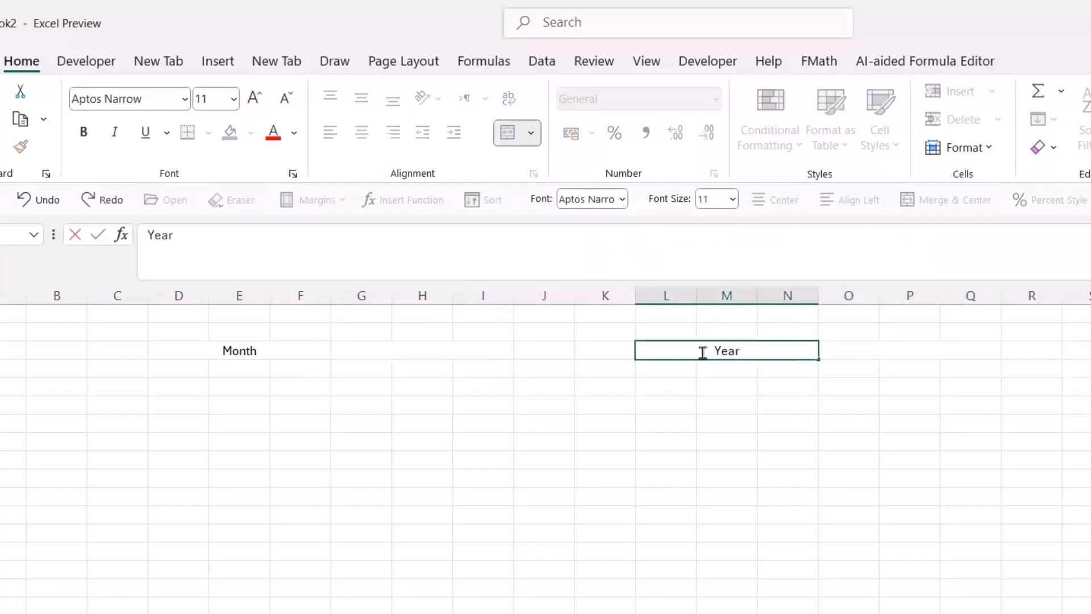
Step: Add a list validation to the merged cell beside Month with source =Data!$A$2:$A$13, and choose January
click(381, 353)
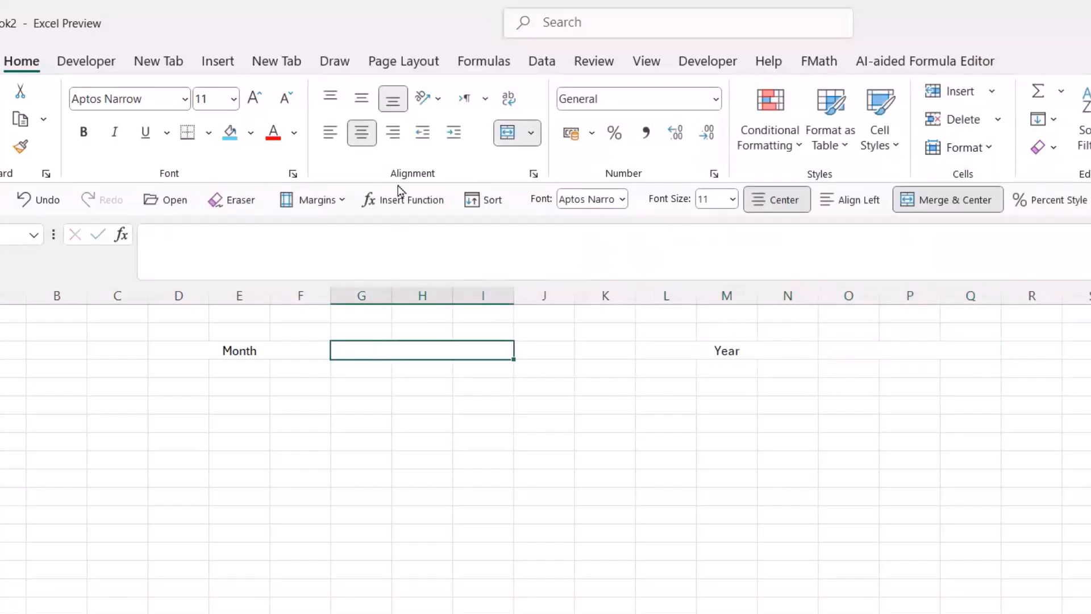
click(541, 63)
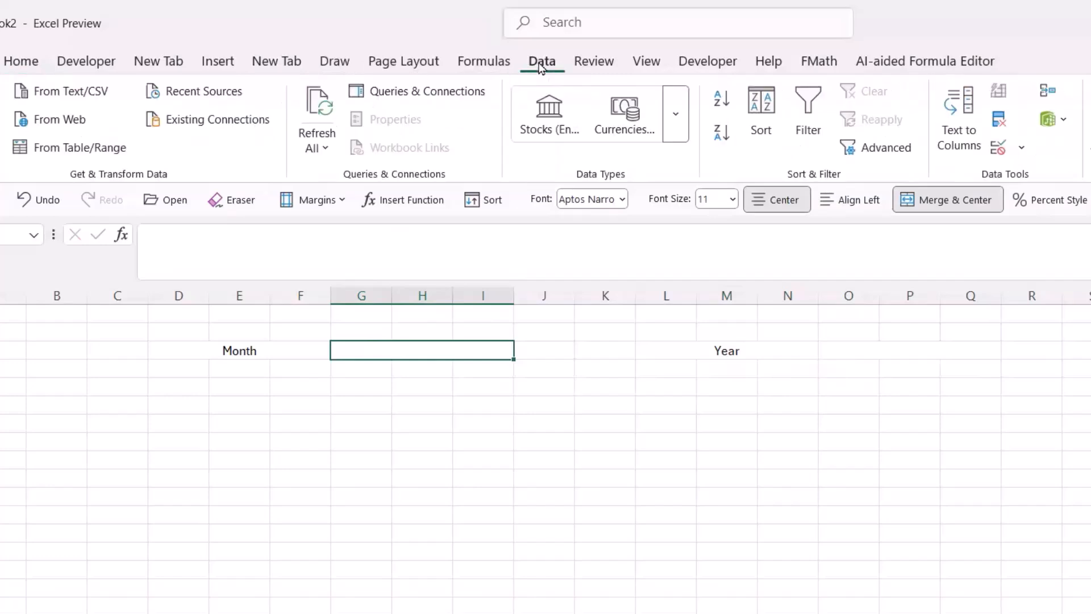
click(1022, 148)
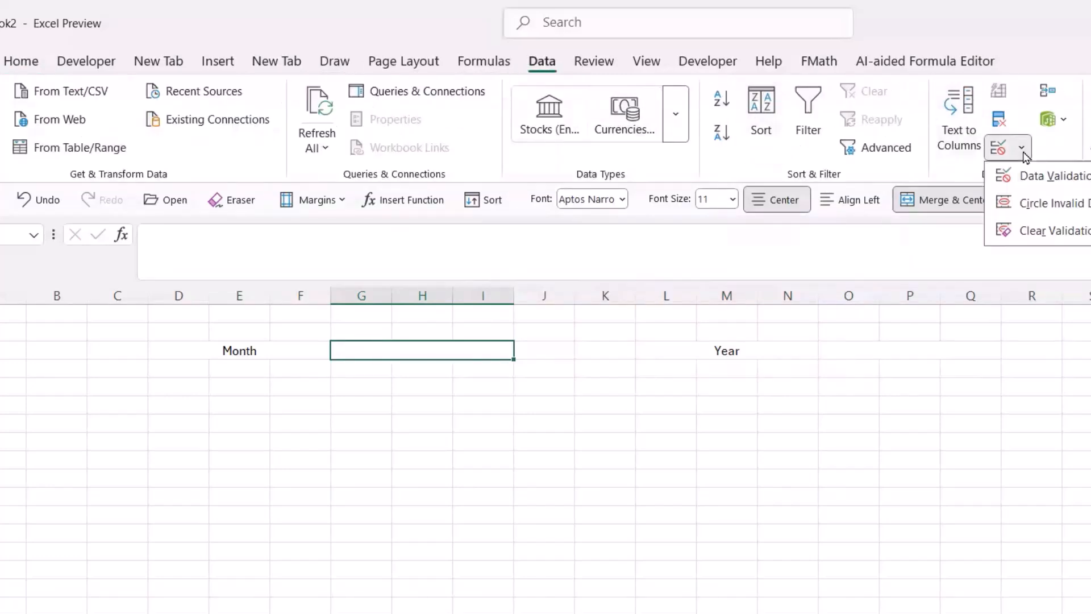
click(1035, 180)
click(858, 441)
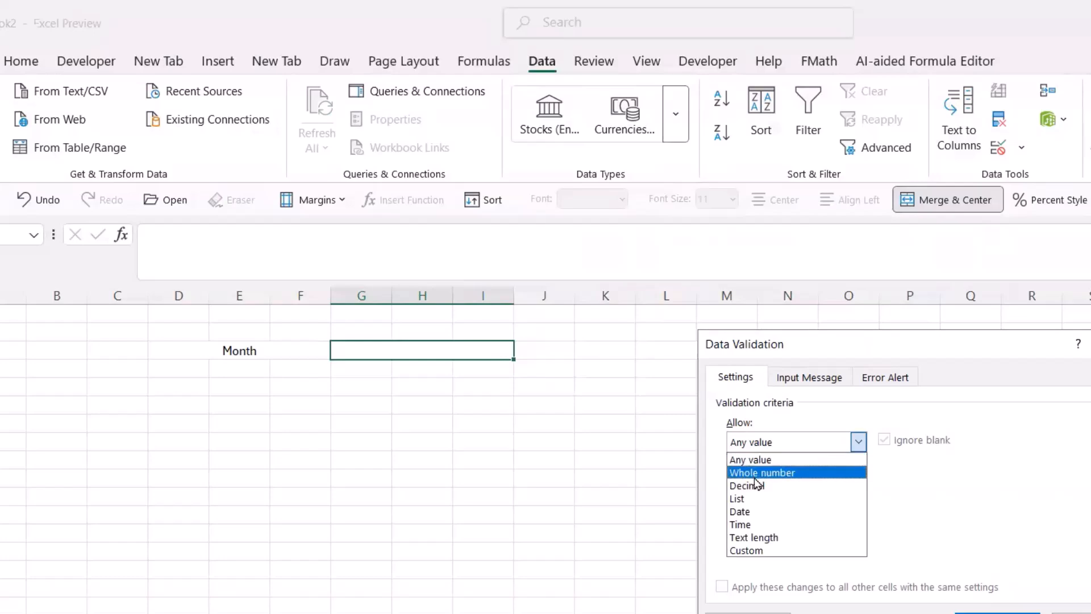
click(745, 499)
click(995, 517)
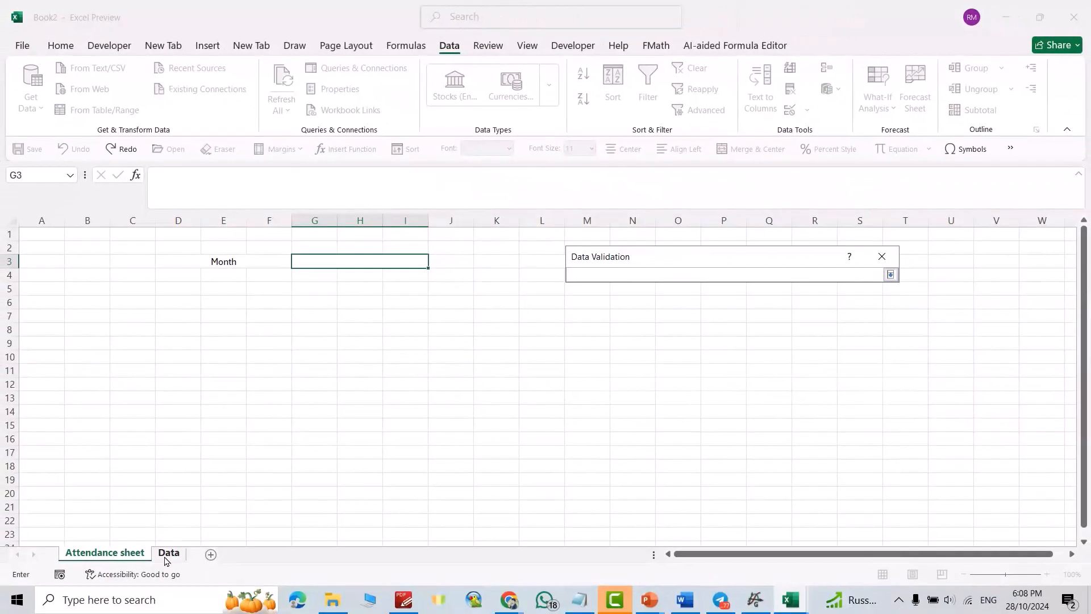
click(168, 553)
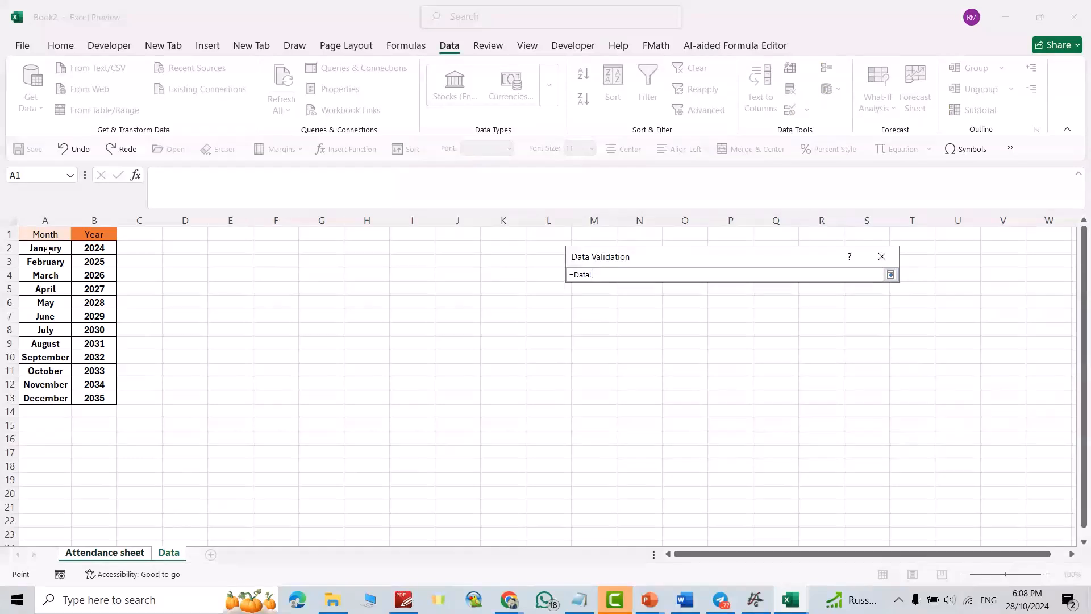
drag(48, 250, 54, 400)
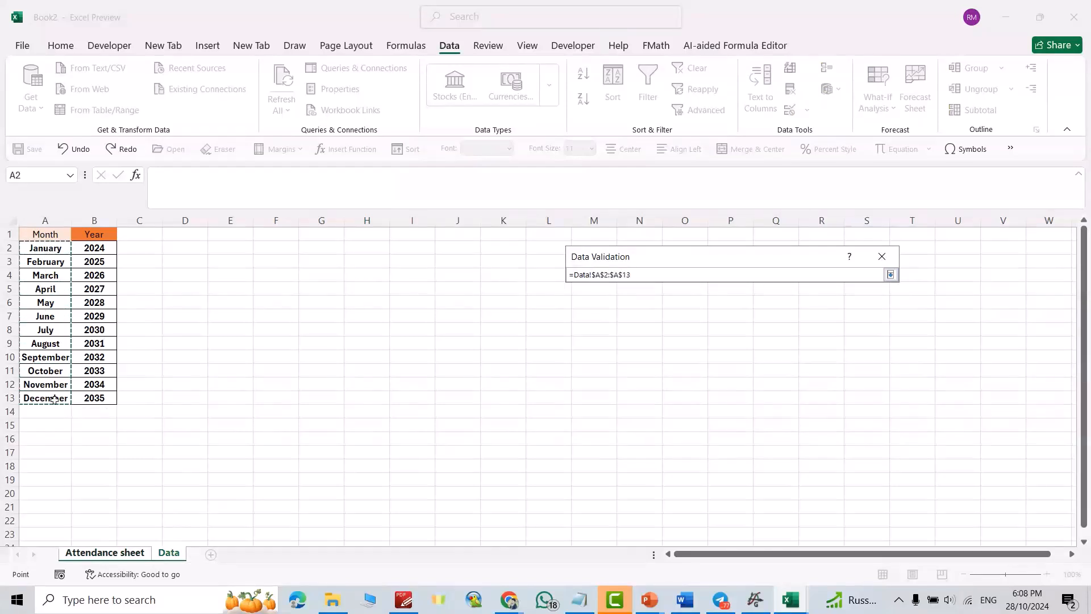
click(890, 275)
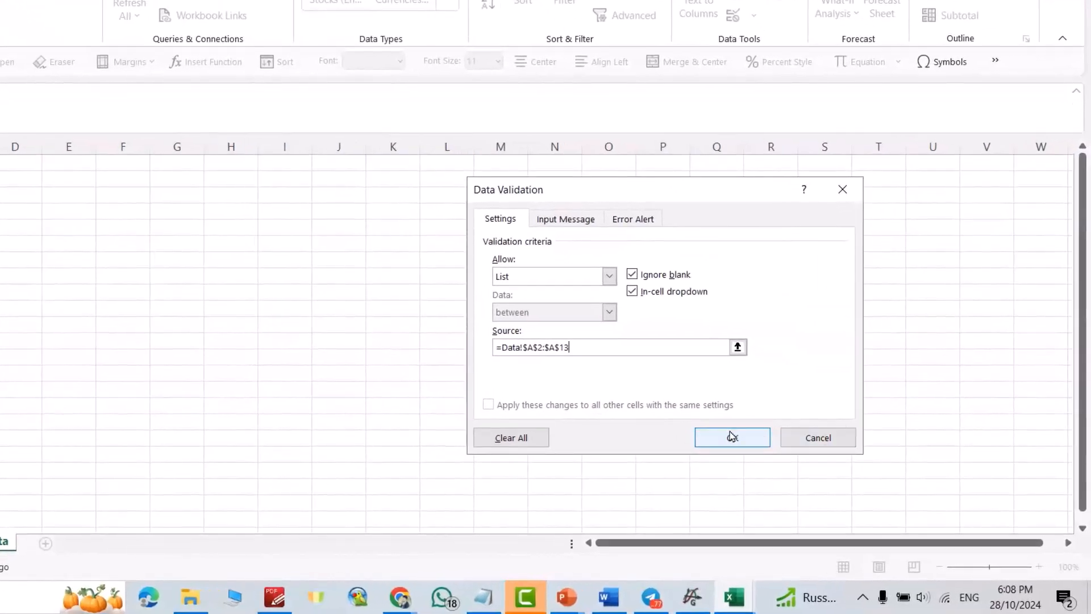
click(733, 437)
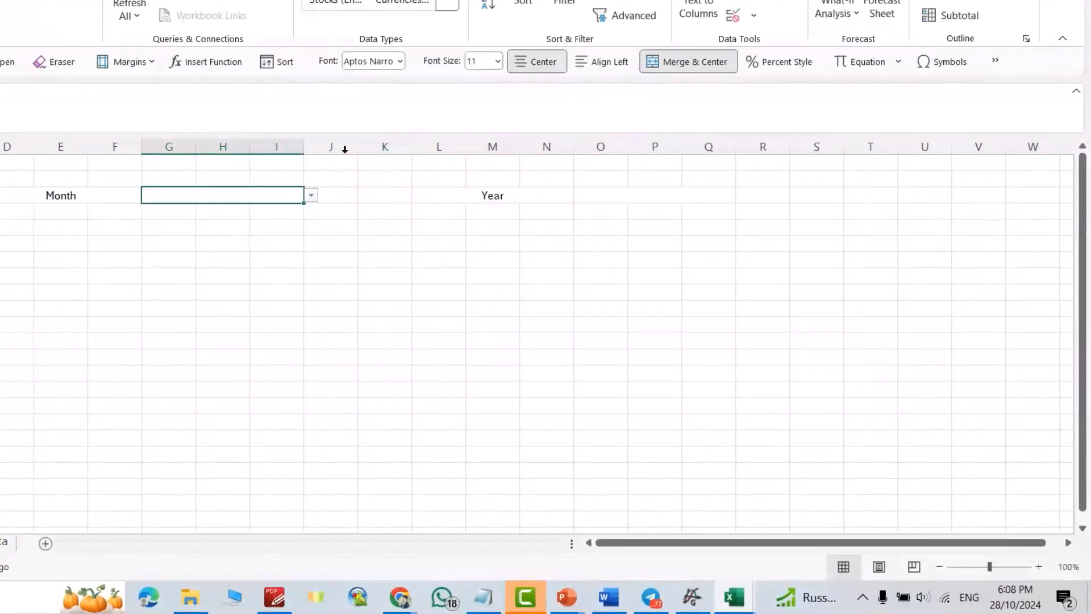
click(312, 195)
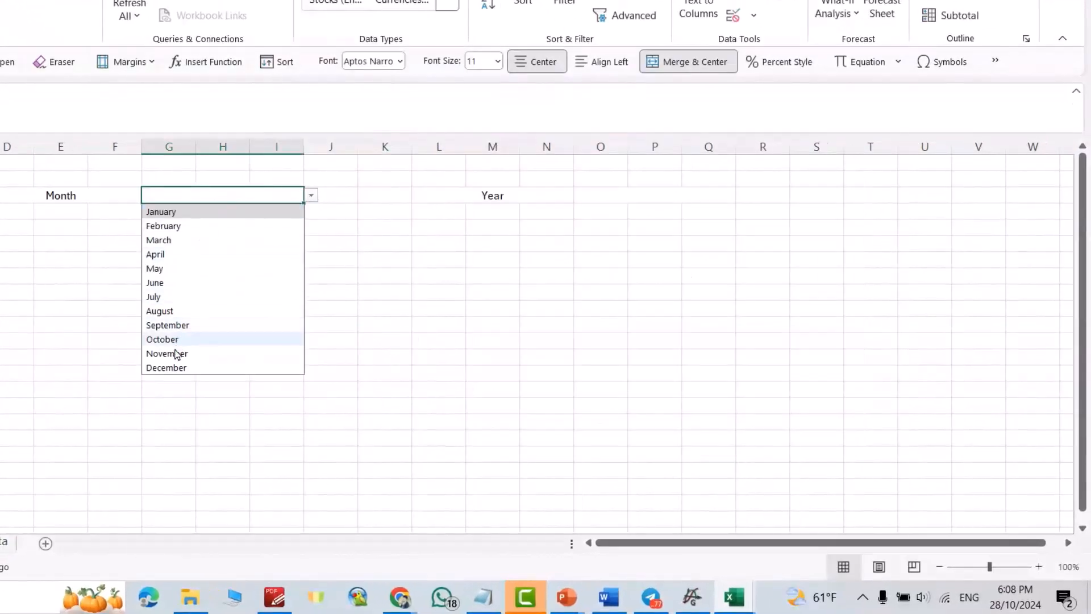
click(169, 213)
Step: Add a list validation to the merged cell beside Year, using the years in column B of the Data sheet as source
click(628, 195)
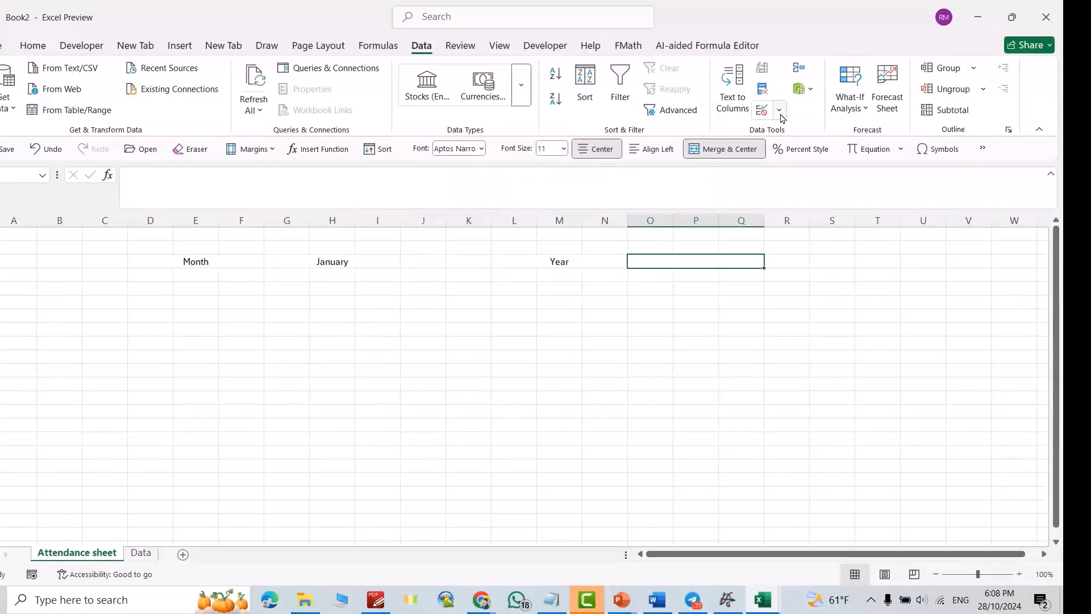
click(754, 15)
click(808, 131)
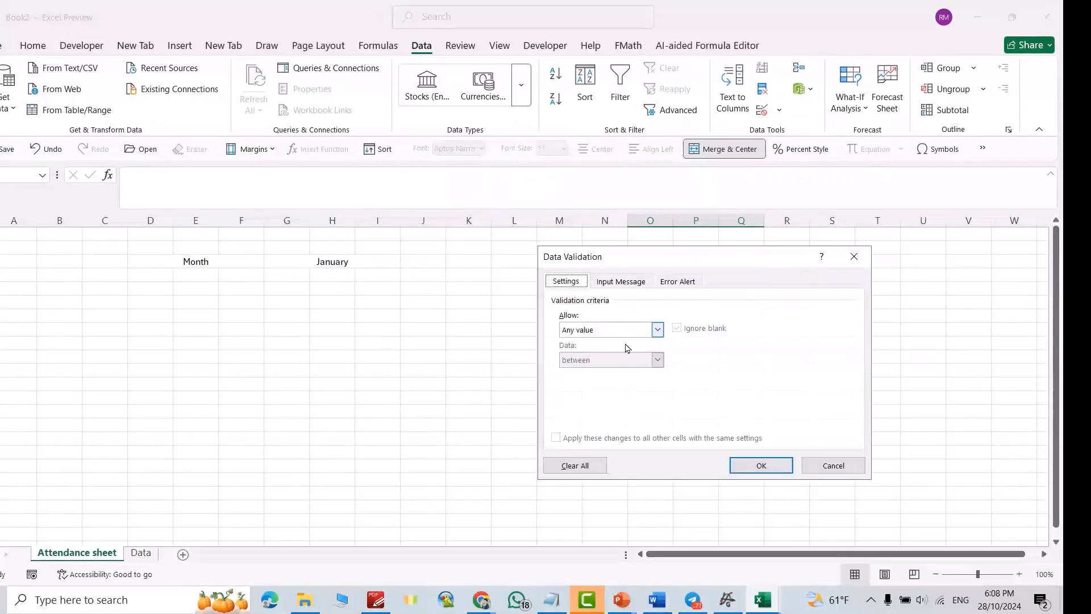
click(649, 332)
click(573, 373)
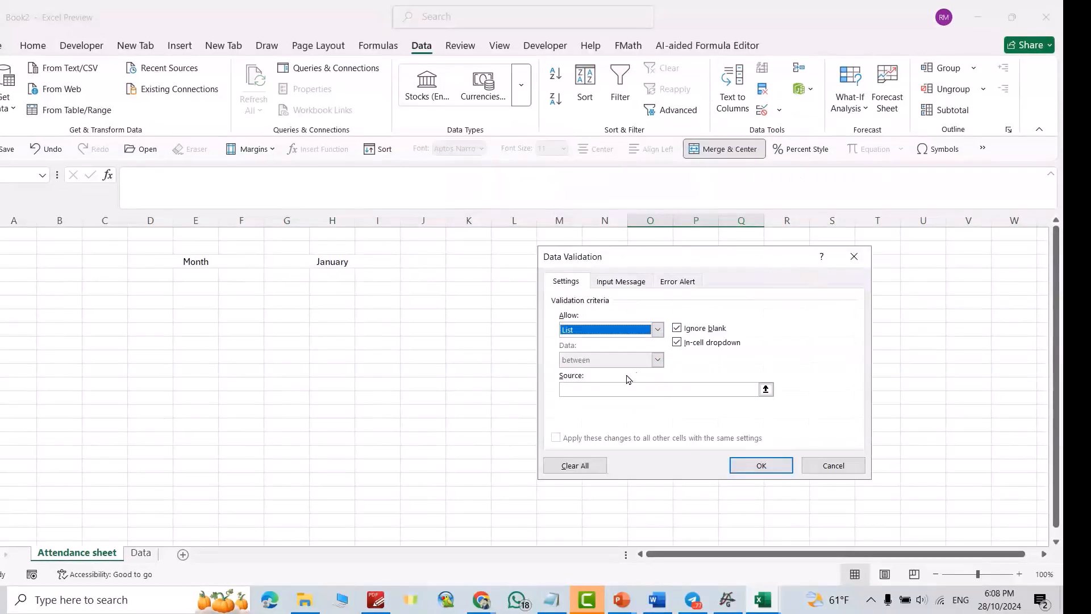
click(767, 389)
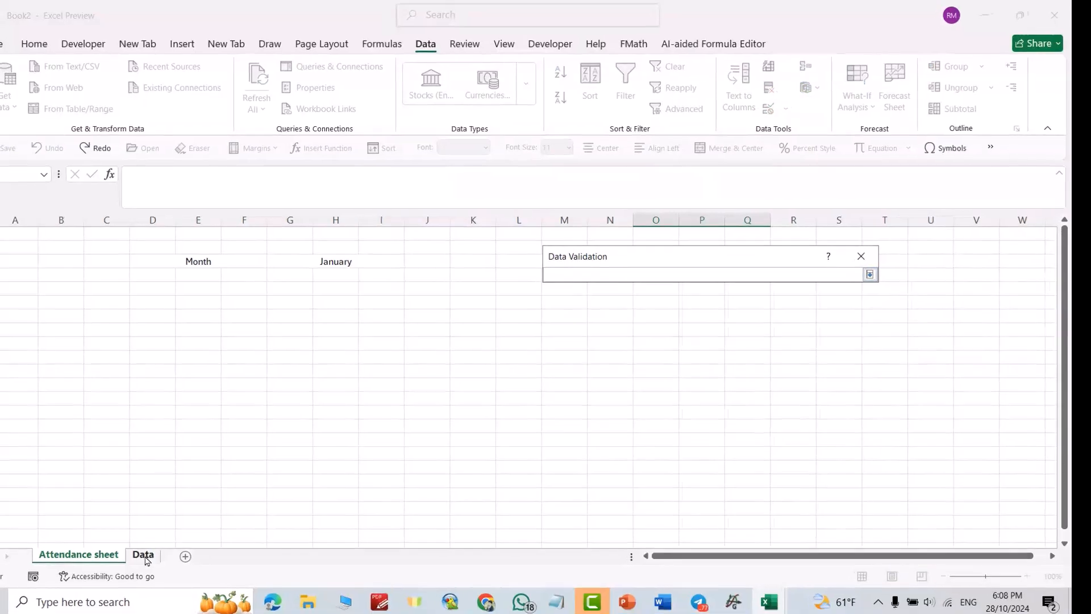
click(141, 554)
drag(99, 241, 101, 416)
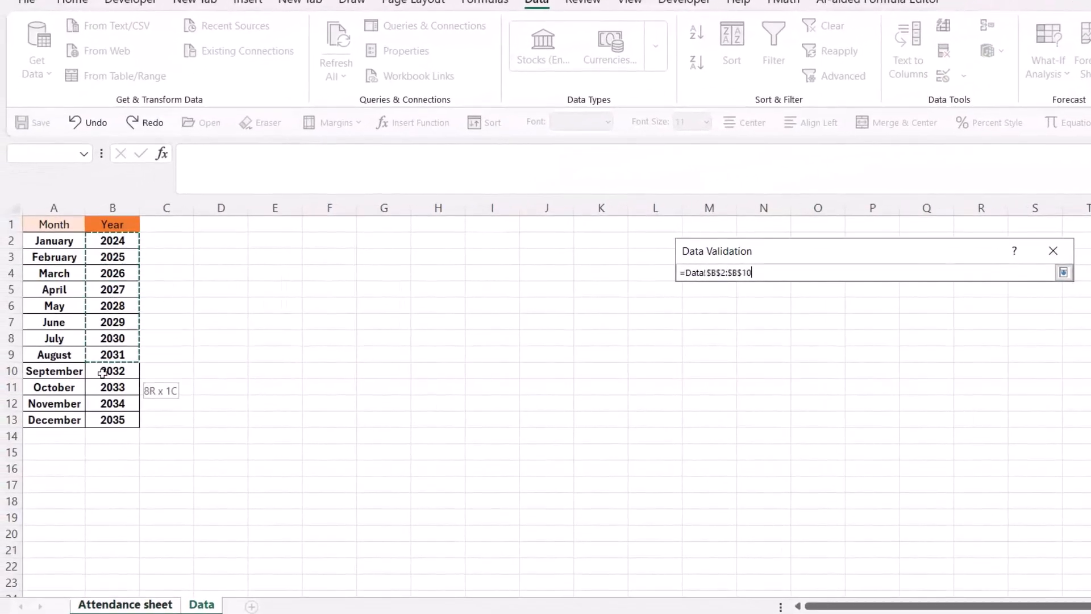
key(Return)
click(951, 502)
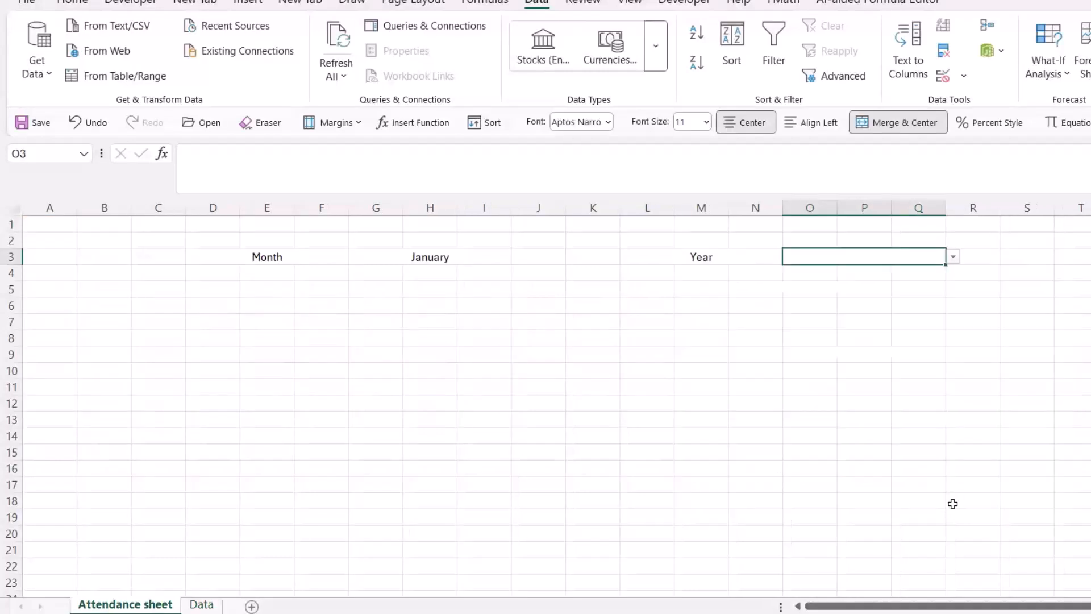
Step: Paste the copied ID and Name table at A4 and widen column B to fit the full names
click(36, 277)
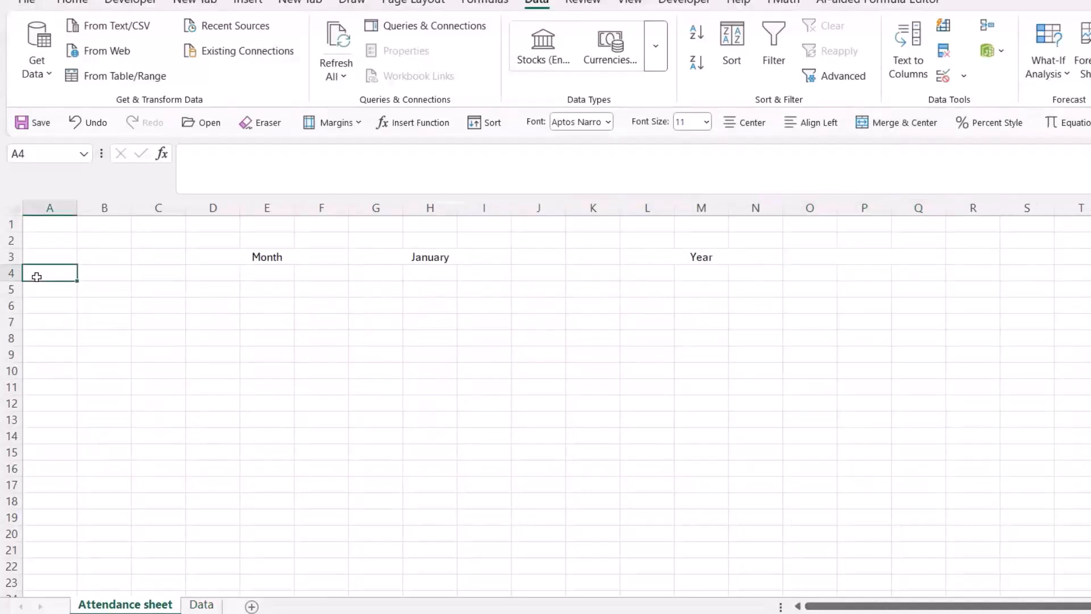
text(ID	Name 	Ava Grace 	Liam Alexander 	Mia Rose 	Noah James 	Sophia Claire 	Ethan Michael 	Isabella Jane 	Mason Oliver 	Charlotte Emily 	Oliver Thomas 	Charlotte Emily)
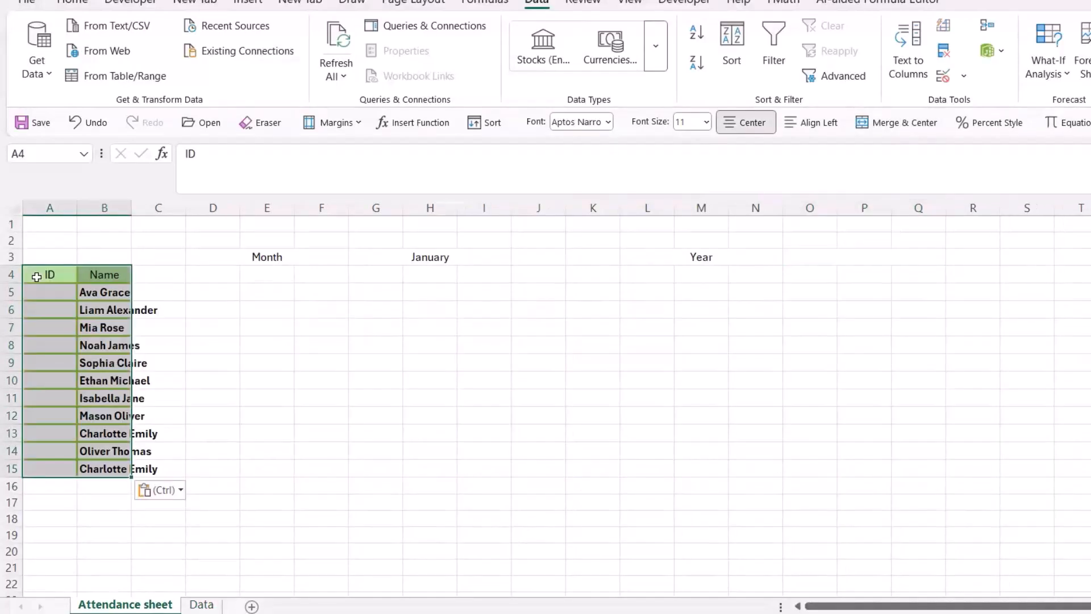
click(187, 331)
drag(131, 210, 167, 215)
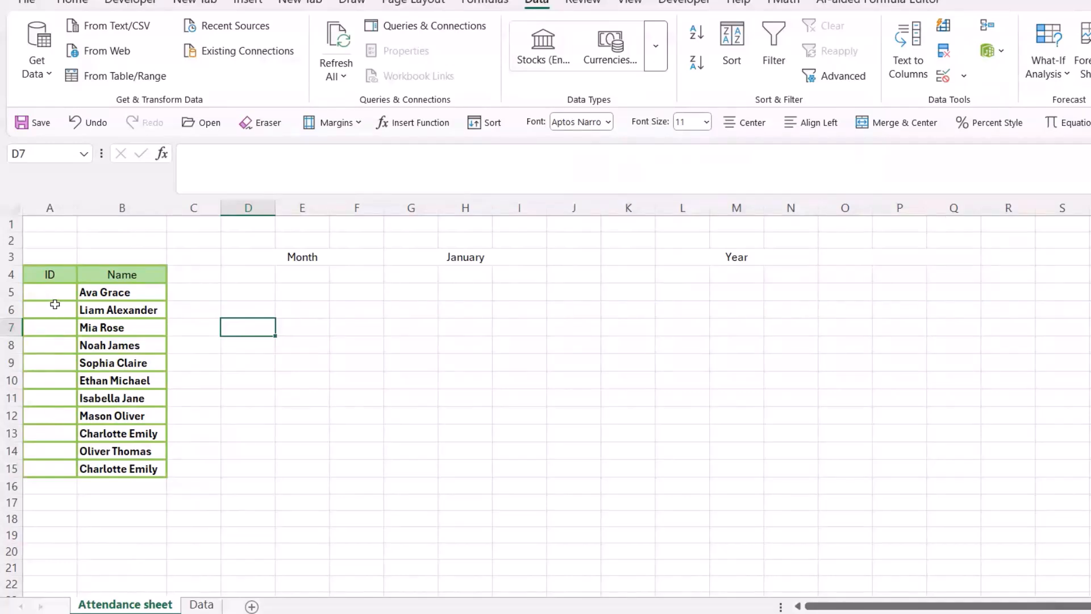
Step: Enter the formula =DATEVALUE(CONCAT(G3,O3)) in C4 to build the first date from the chosen month and year
click(185, 275)
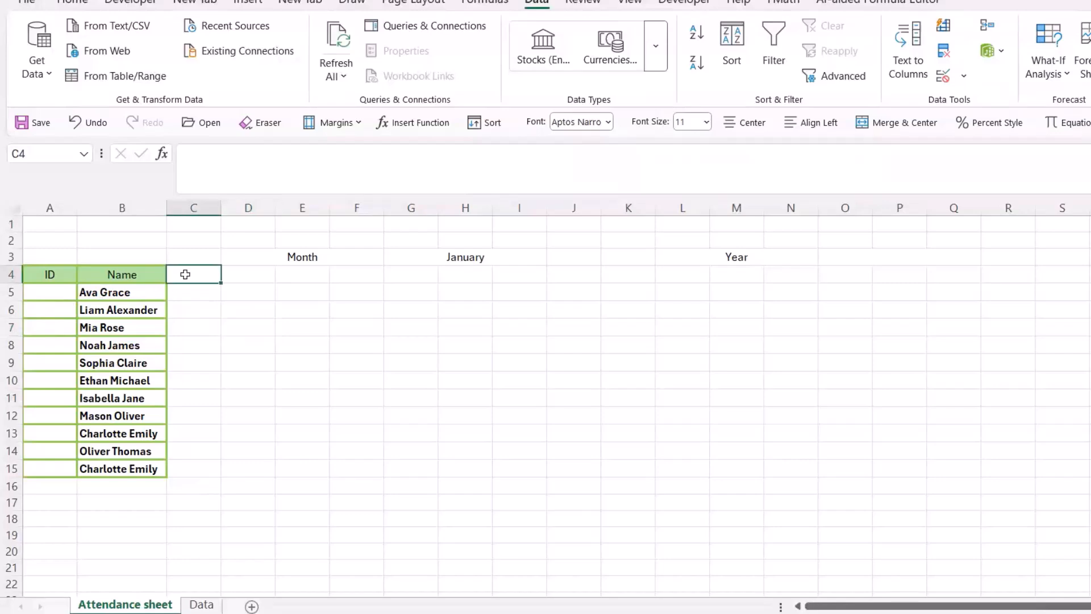
text(=)
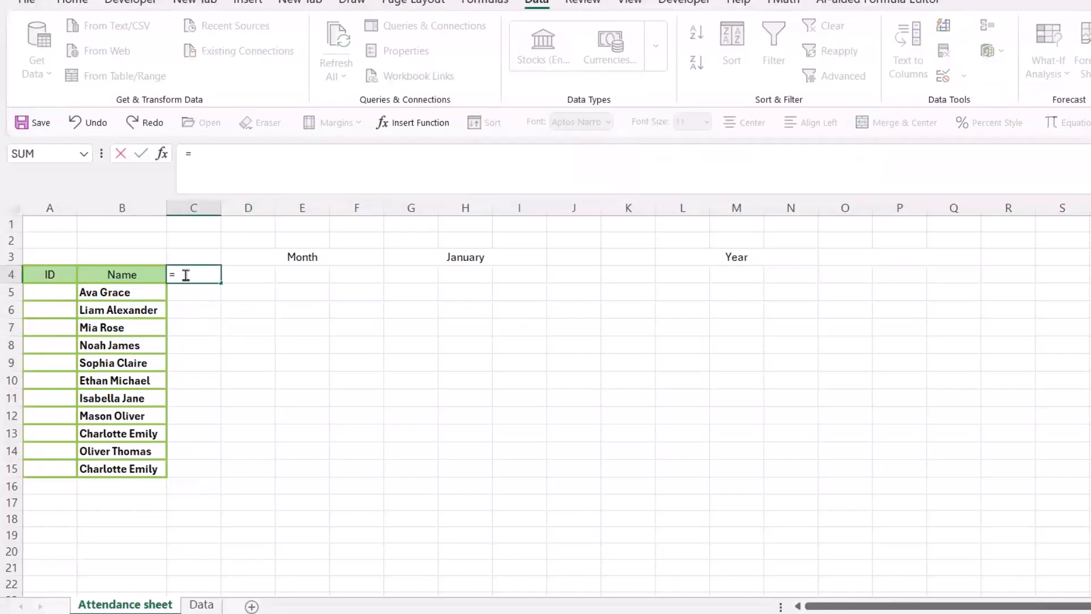
text(dat)
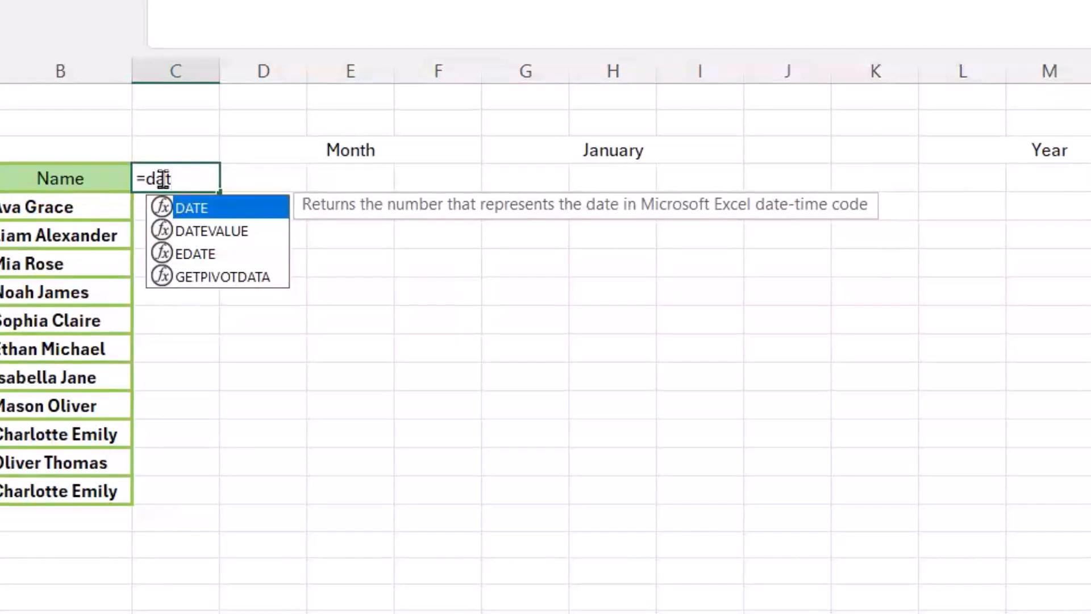
click(209, 238)
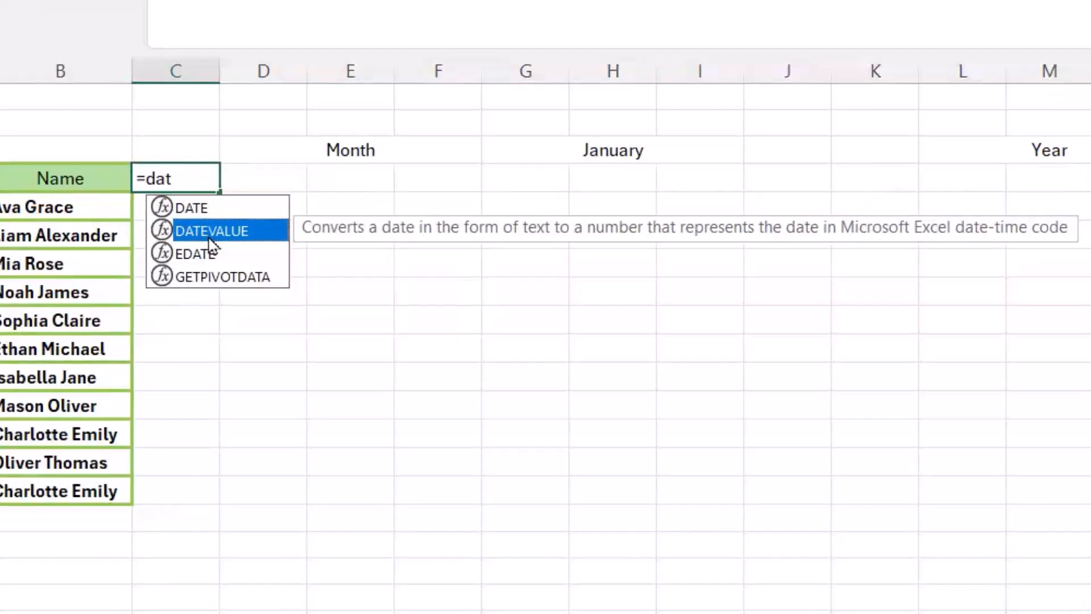
double_click(208, 234)
text(co)
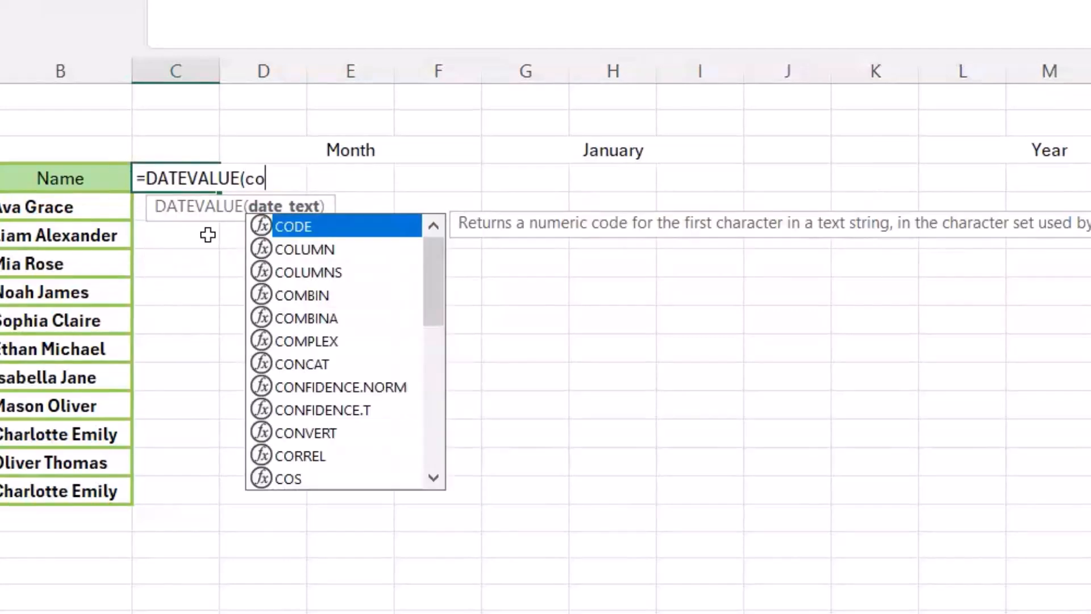
click(315, 363)
double_click(315, 364)
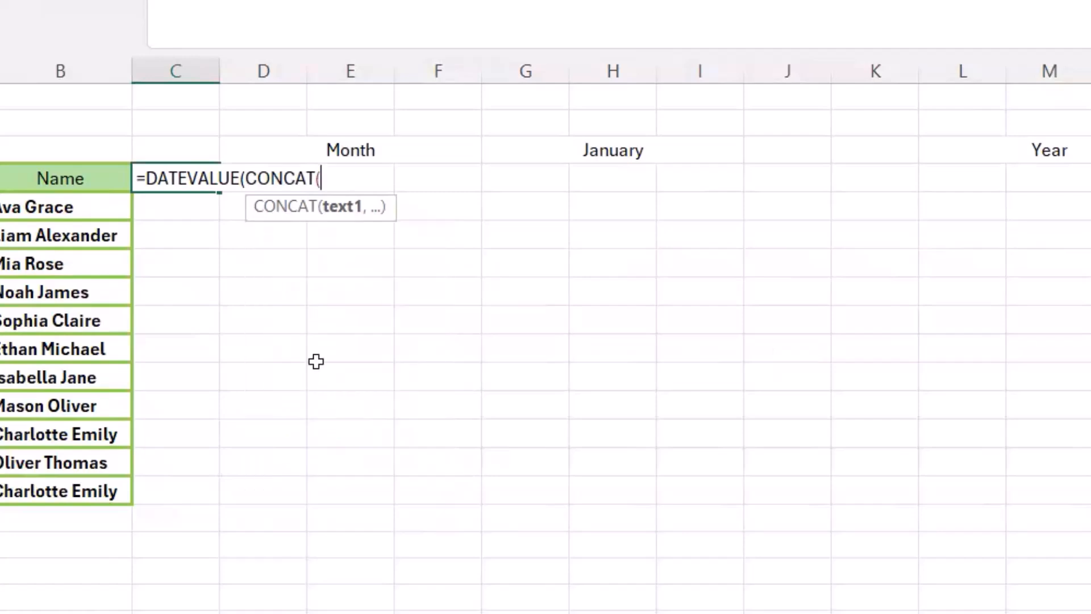
click(613, 153)
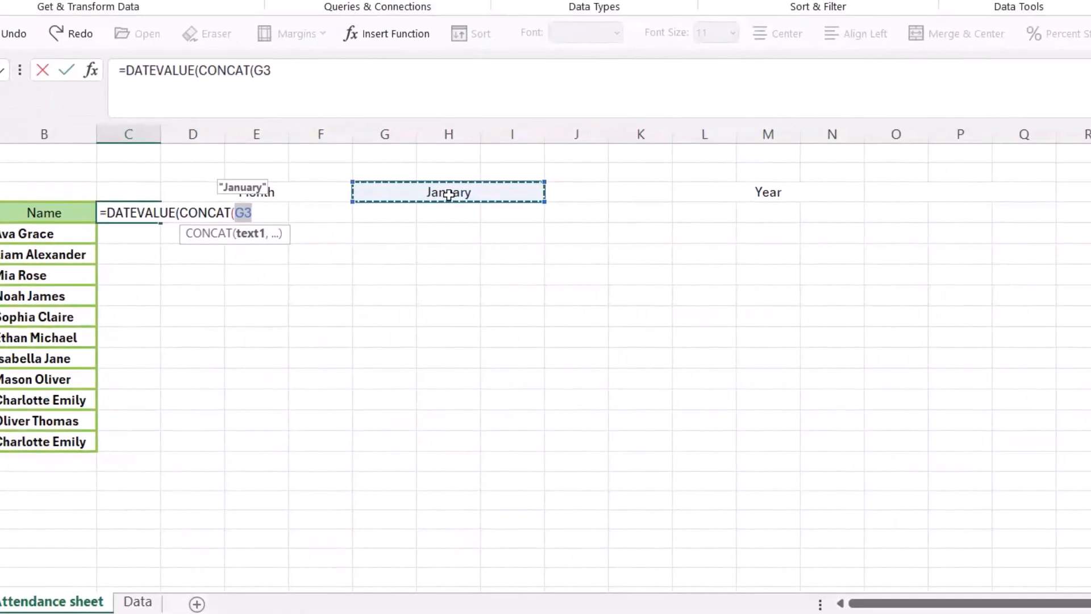
text(,)
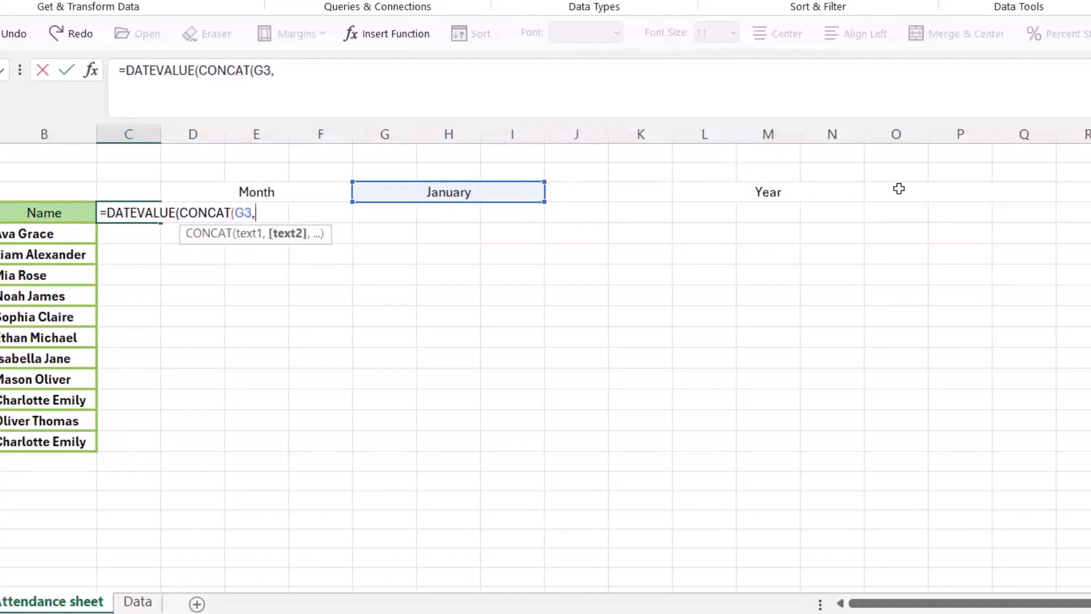
click(899, 193)
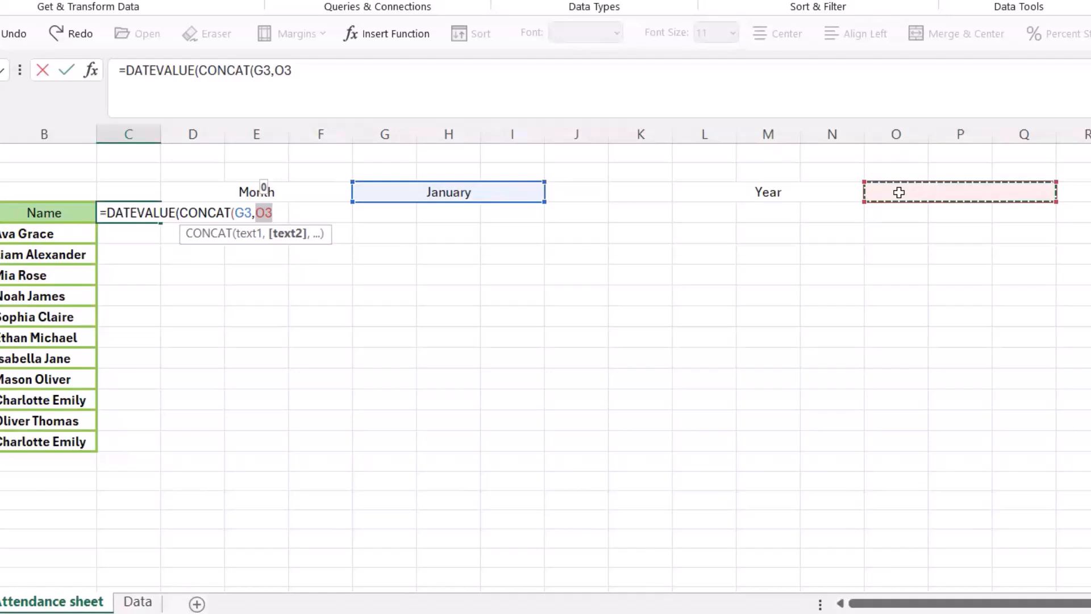
text())
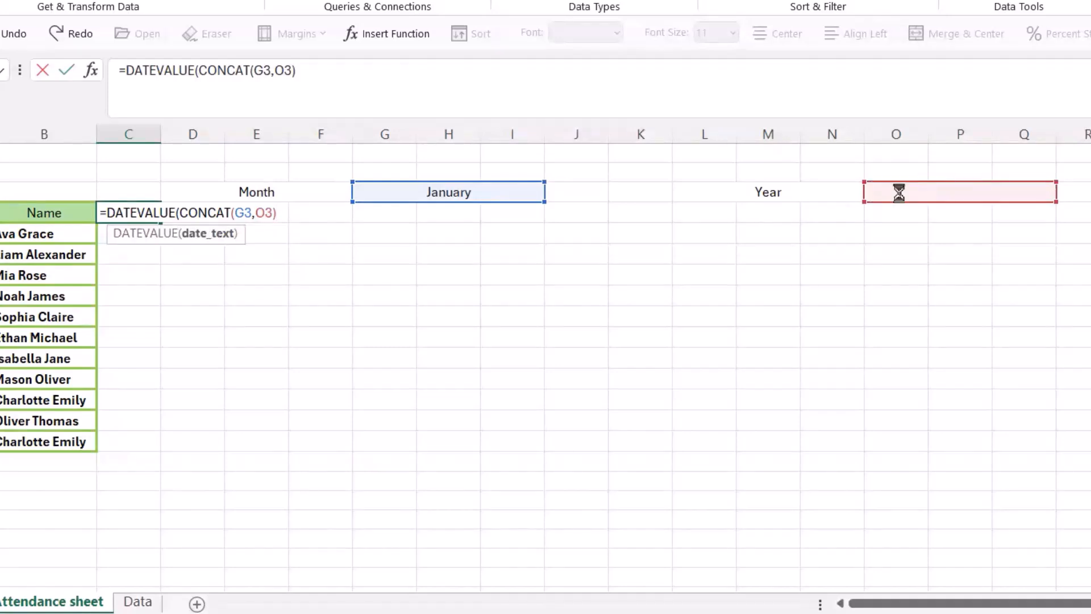
key(Return)
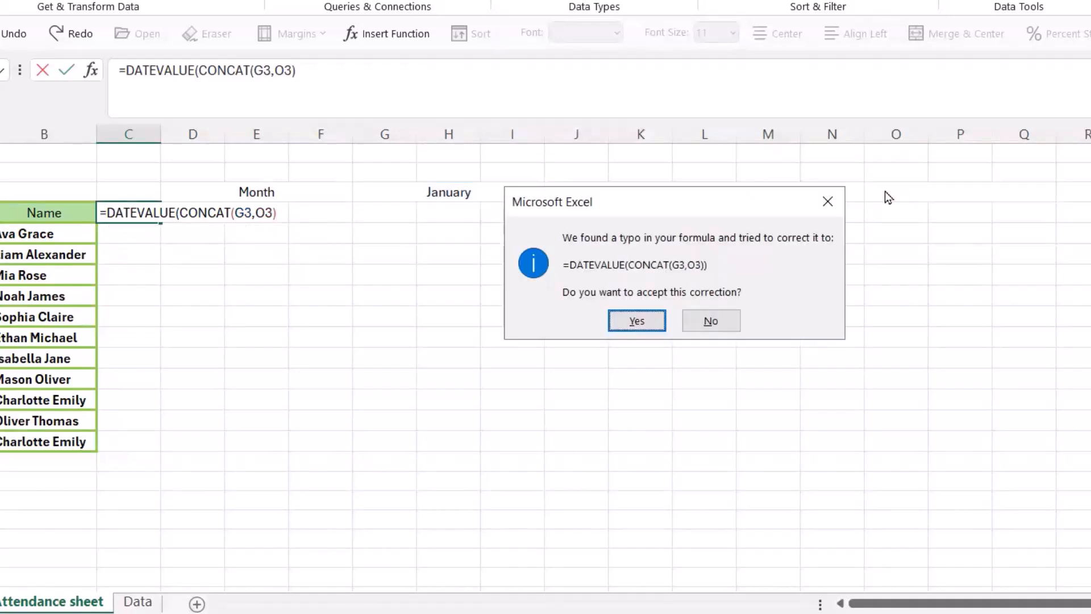
click(642, 321)
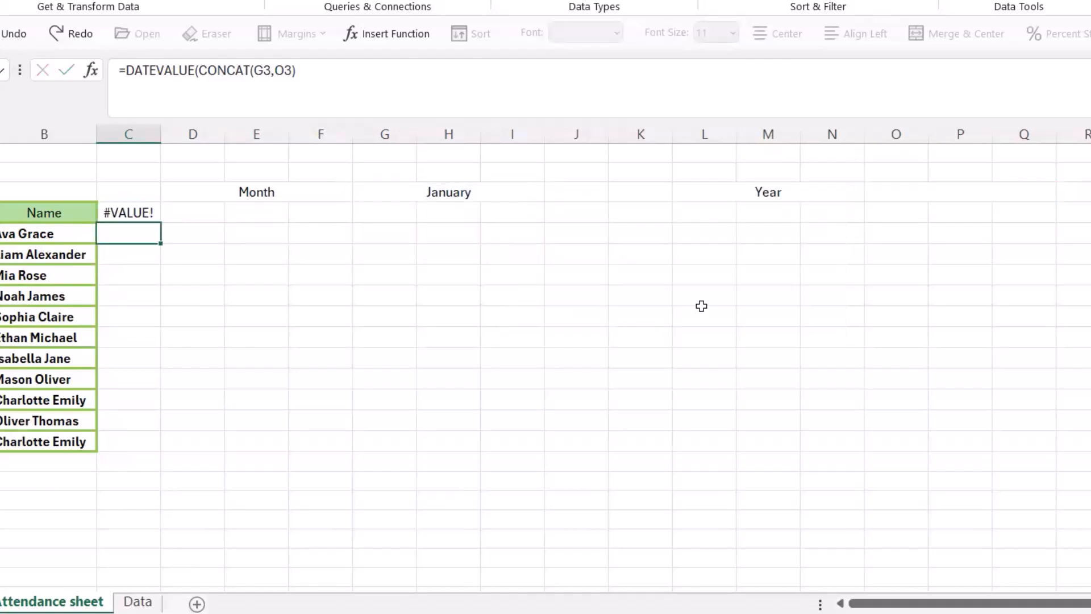
Step: Choose 2024 from the dropdown in the merged cell beside Year
click(949, 191)
click(1065, 193)
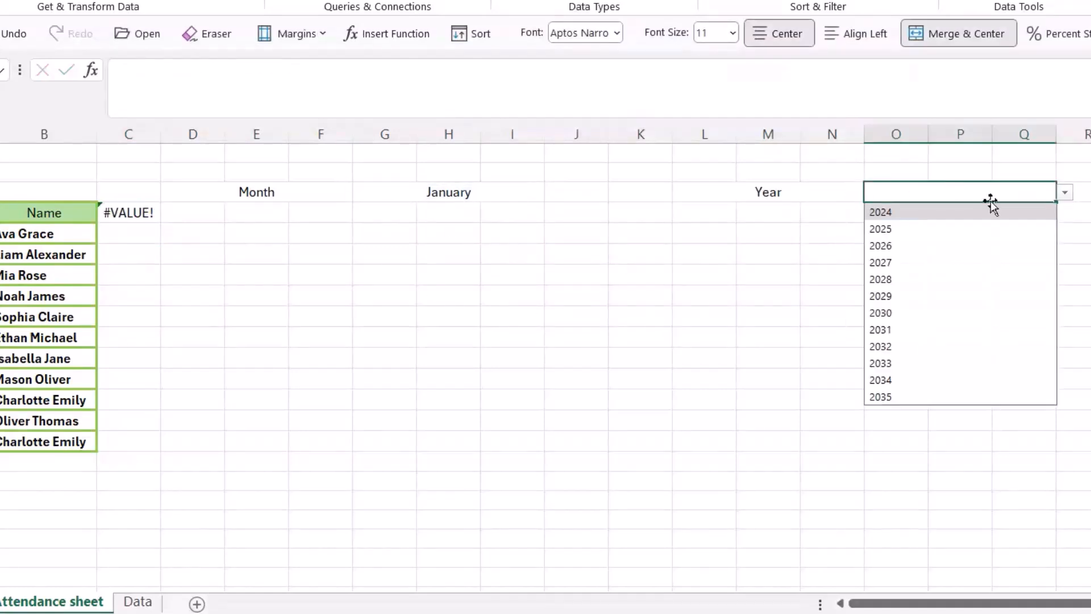
click(906, 212)
Step: Format C4 as a date with the 14-Mar display type
click(141, 215)
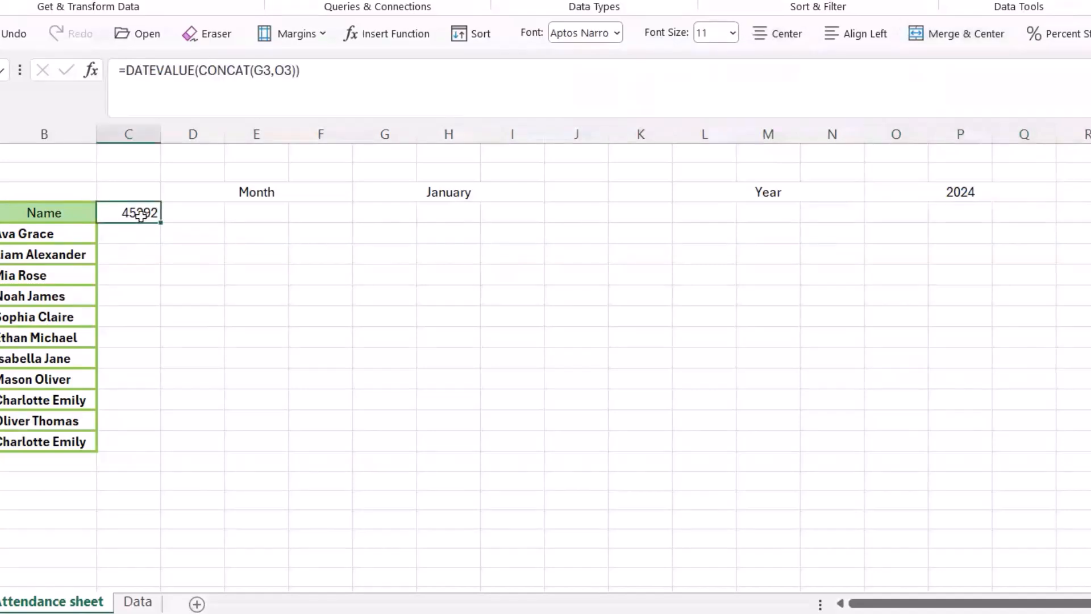
right_click(140, 215)
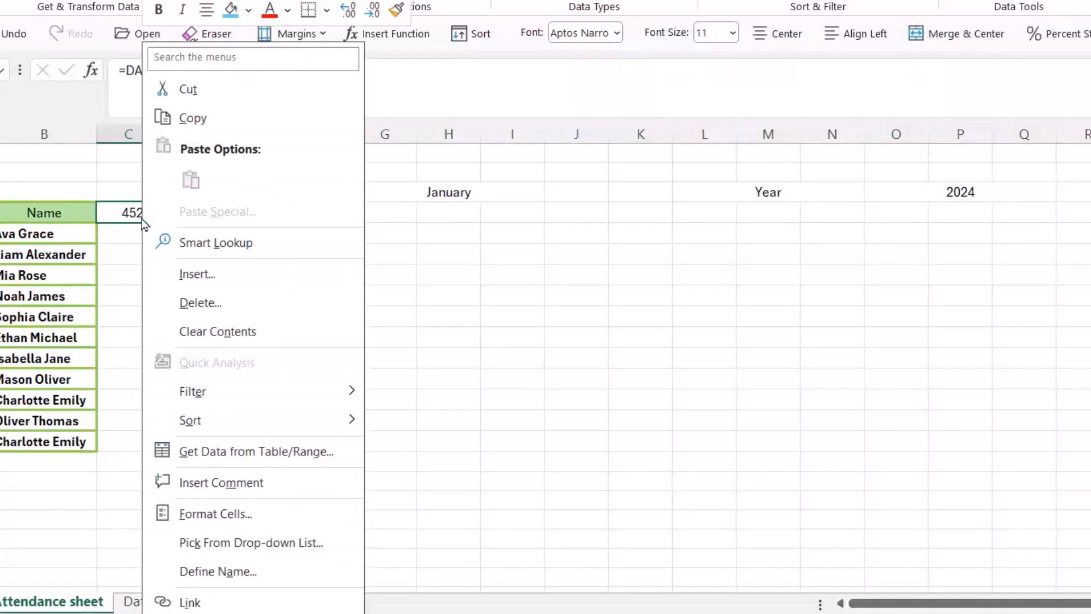
click(219, 514)
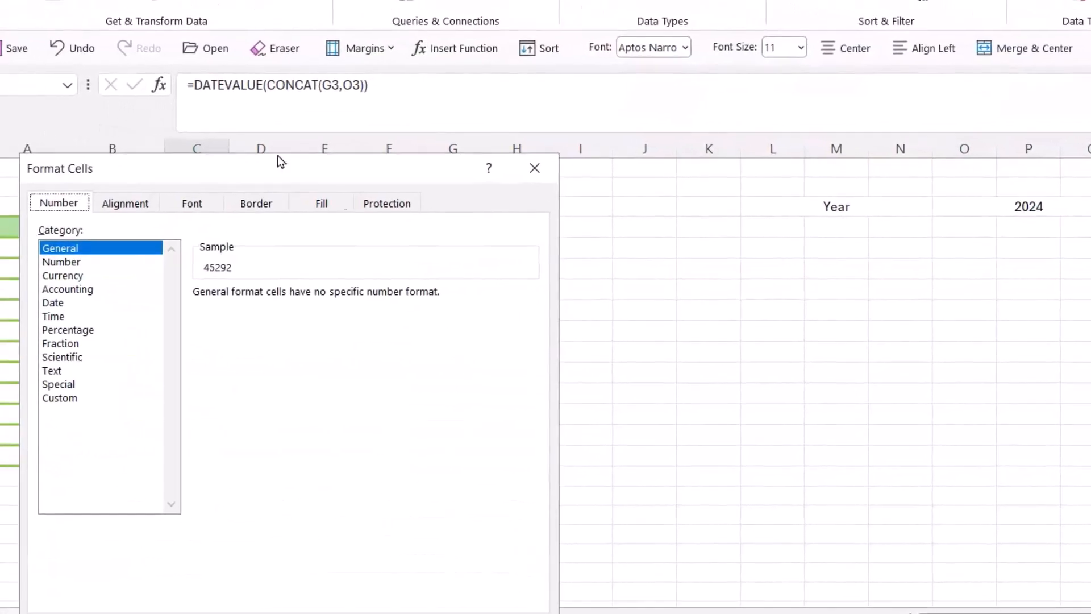
click(67, 304)
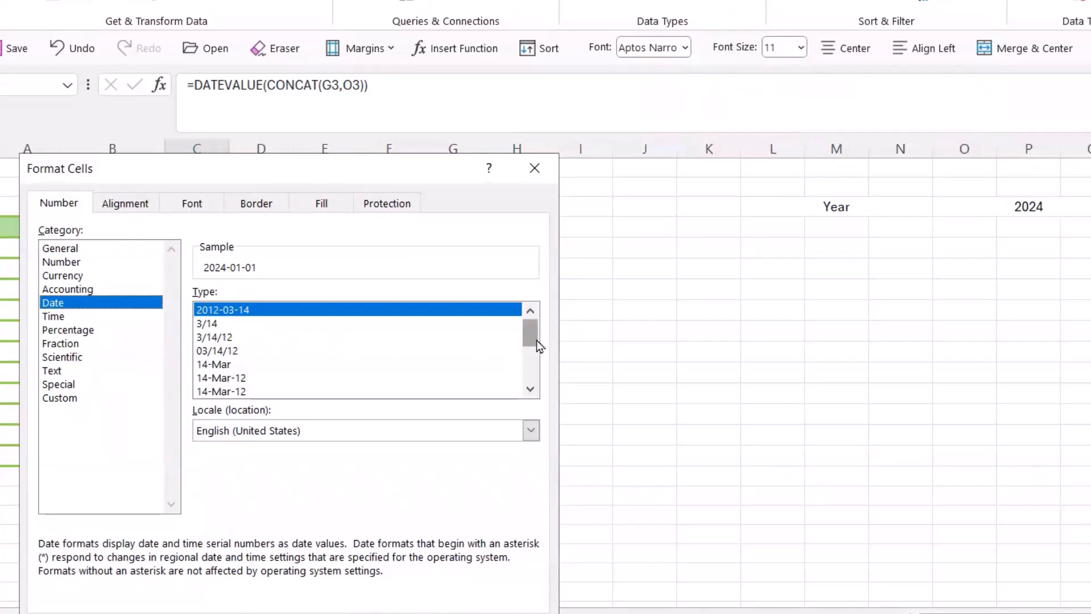
drag(538, 343, 528, 356)
click(219, 339)
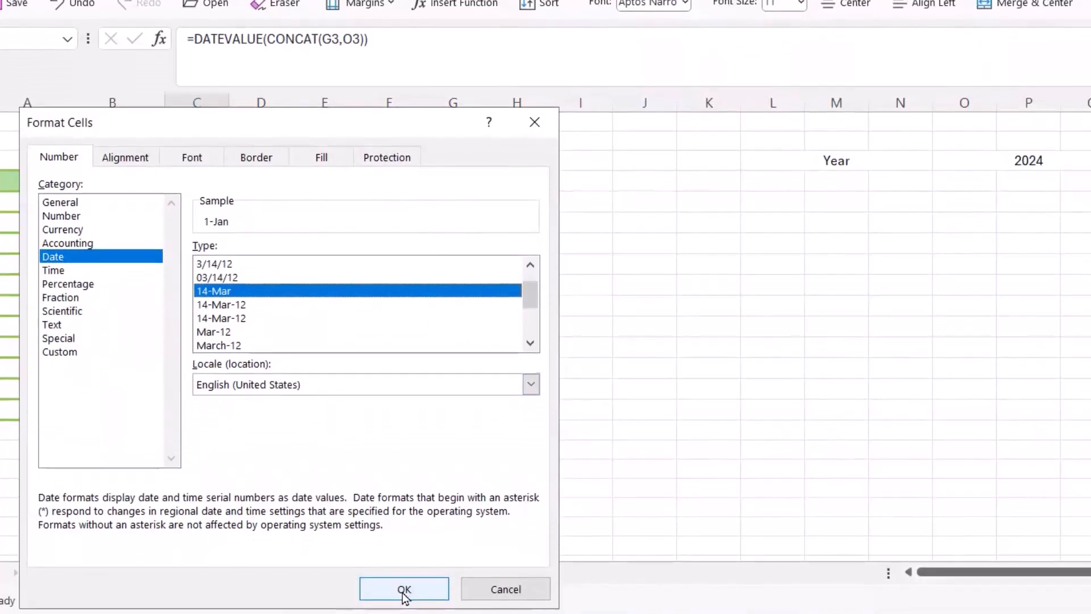
click(405, 592)
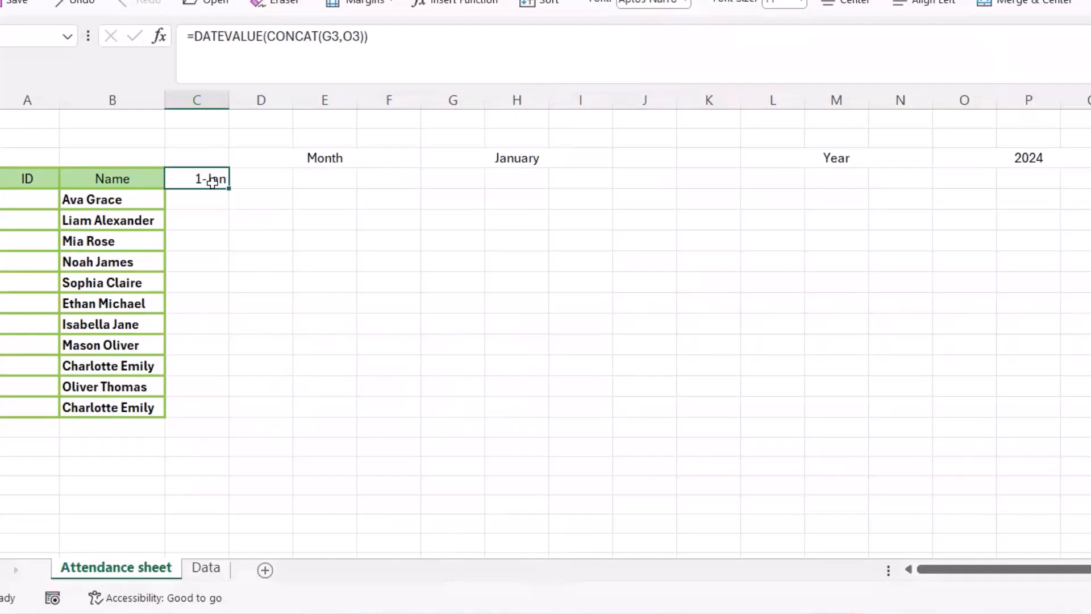
Step: Enter the formula =C4+1 in D4 to produce the next day's date
click(264, 181)
text(=)
click(199, 179)
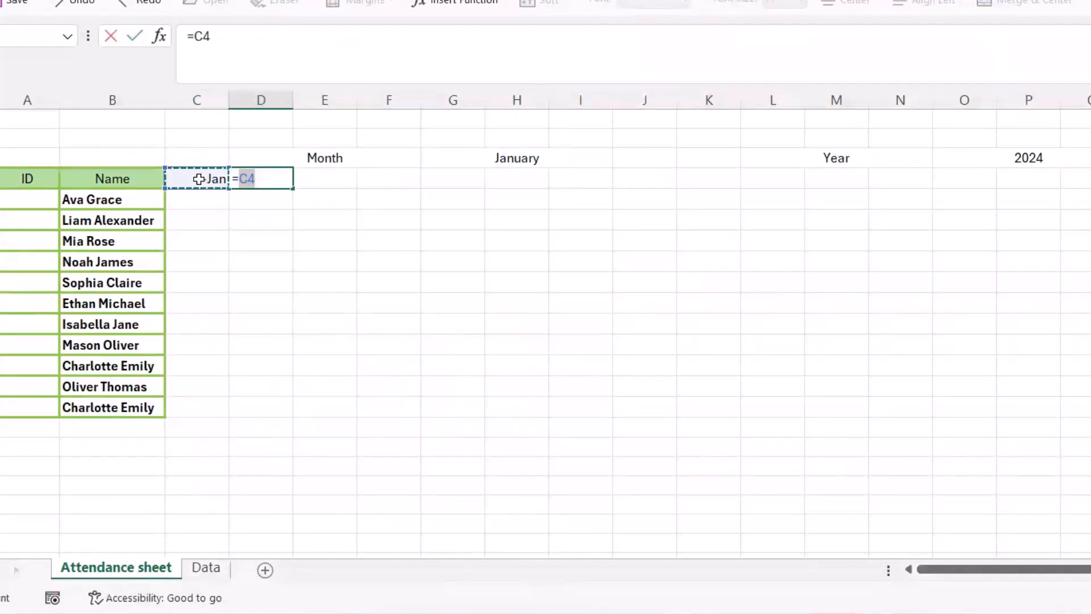
text(+1)
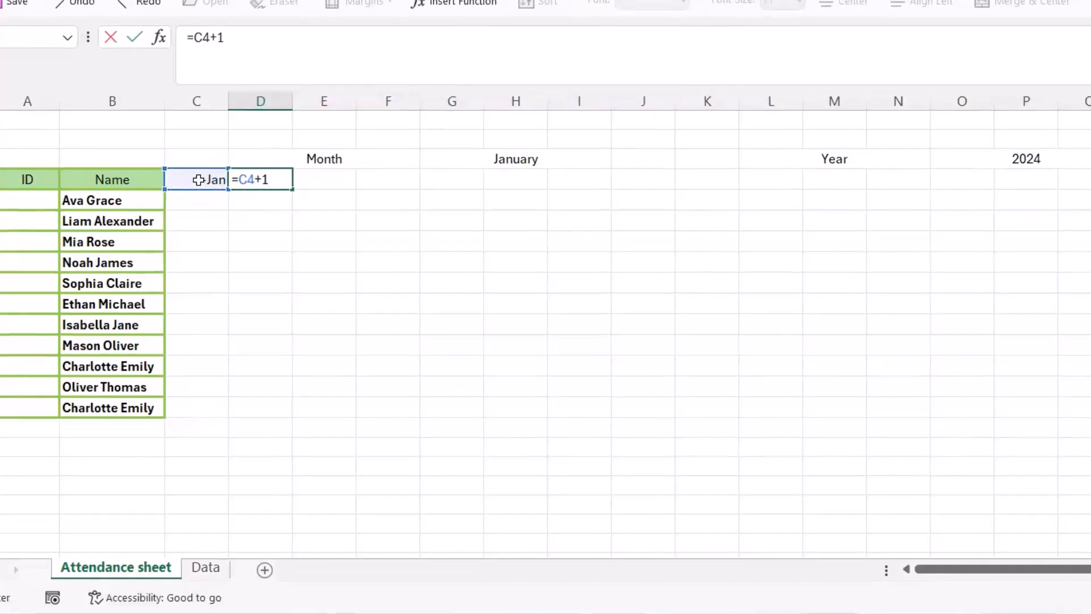
key(Return)
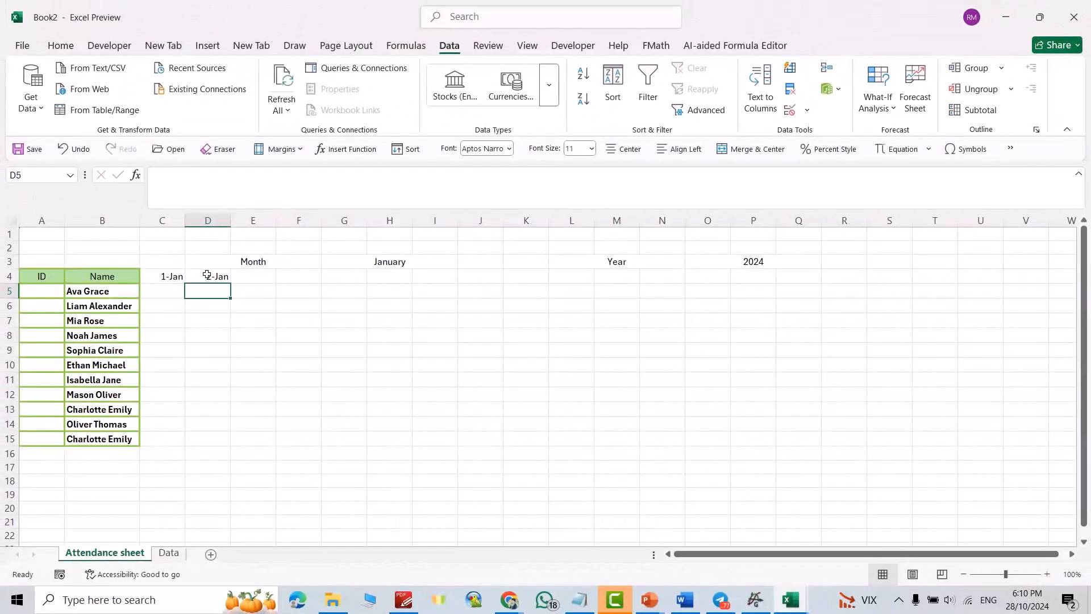
Step: Fill the D4 formula across row 4 through AG4 so the dates run to 31-Jan
click(208, 277)
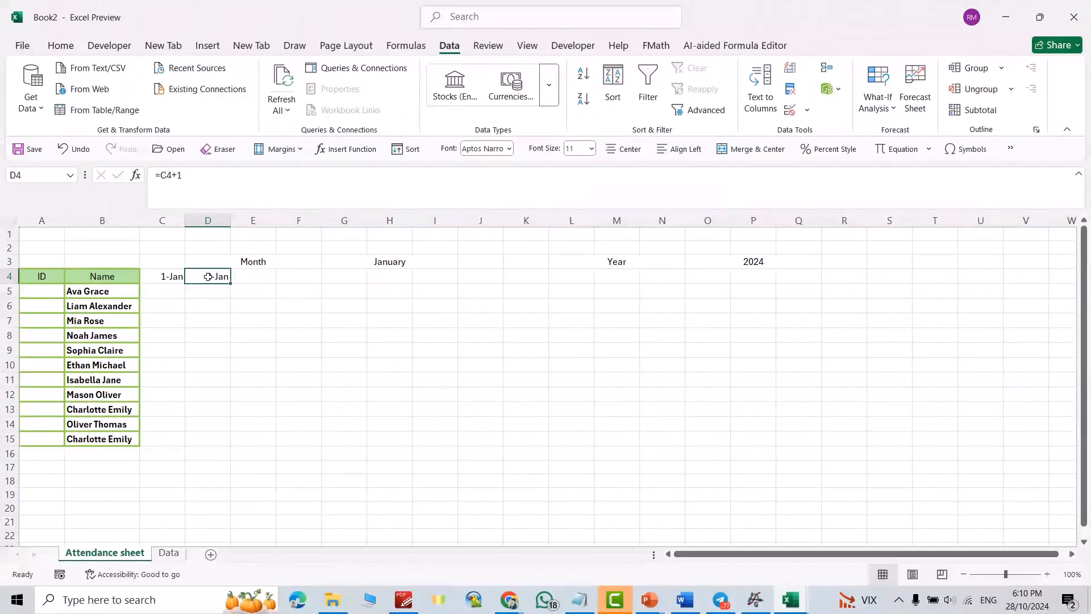
drag(231, 285, 1027, 308)
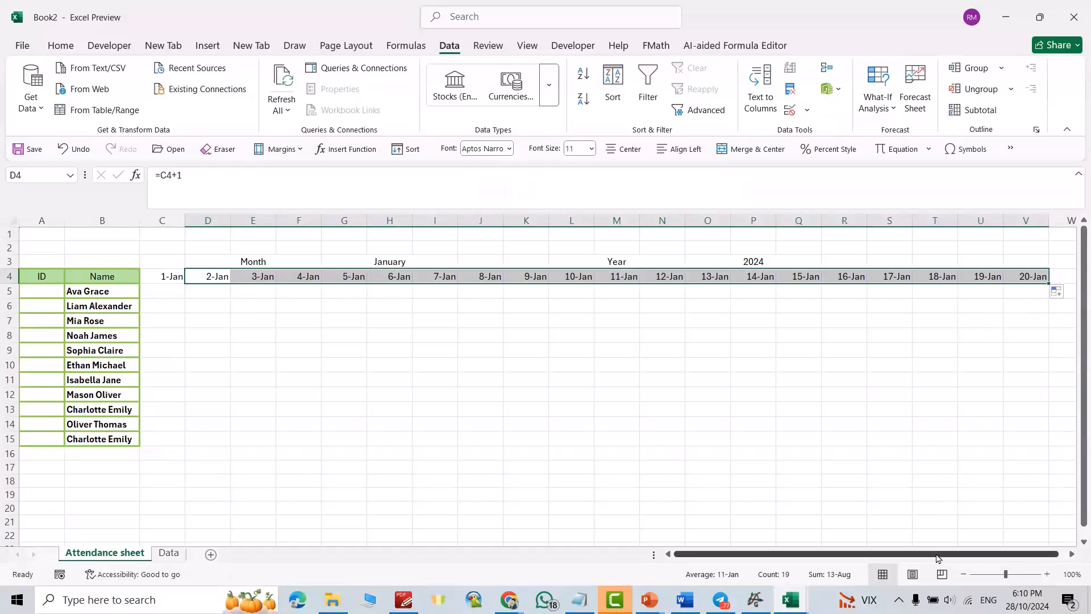
scroll(969, 462, right, 1)
Step: Rotate the text of the header cells A4:AG4 to an orientation of 90 degrees
drag(1032, 282, 19, 278)
click(862, 368)
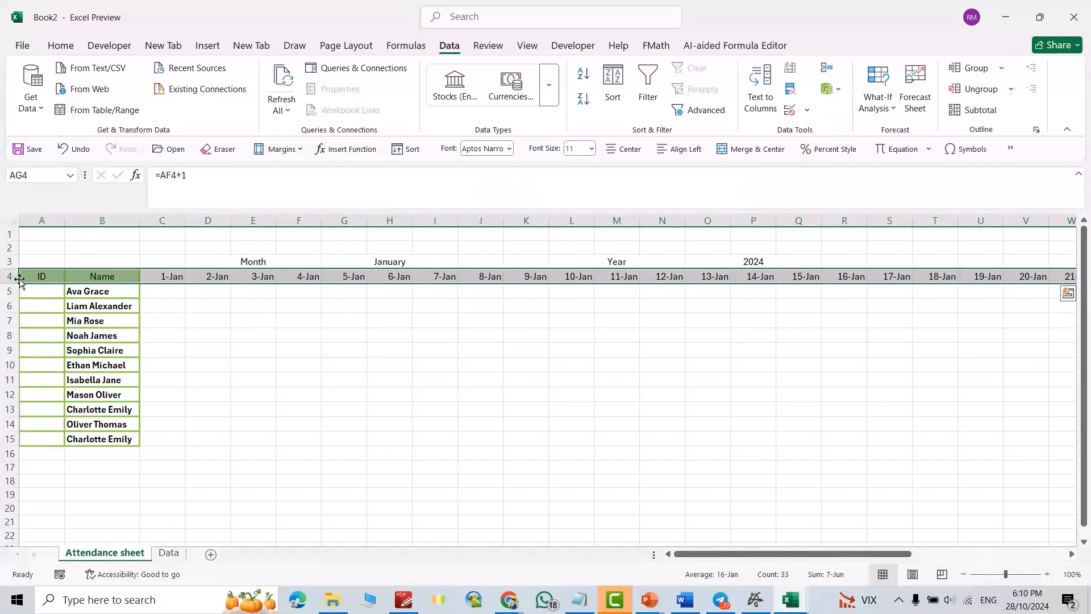
right_click(38, 277)
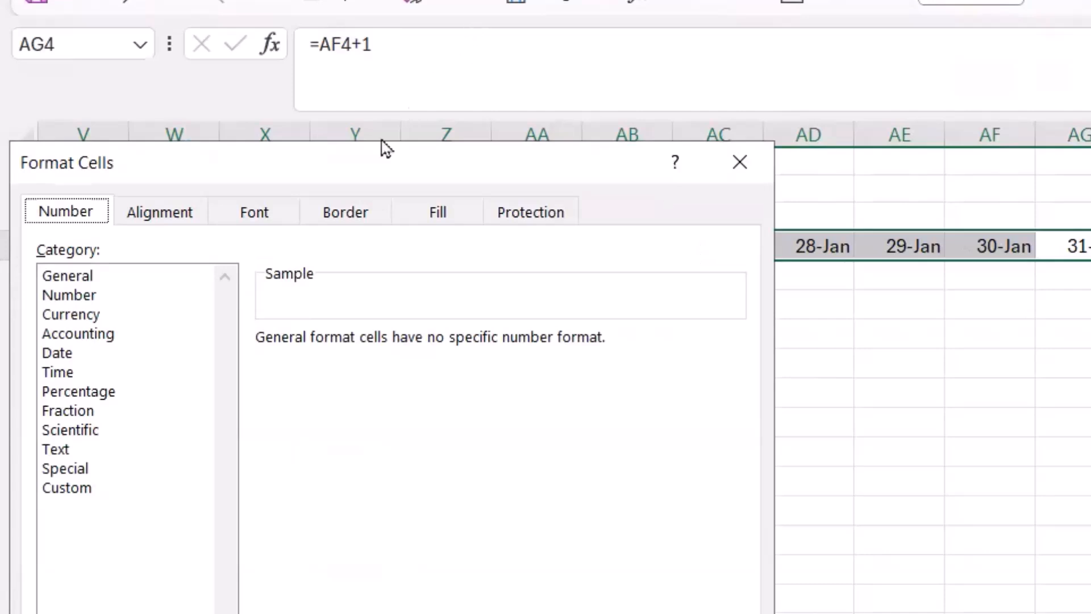
click(174, 214)
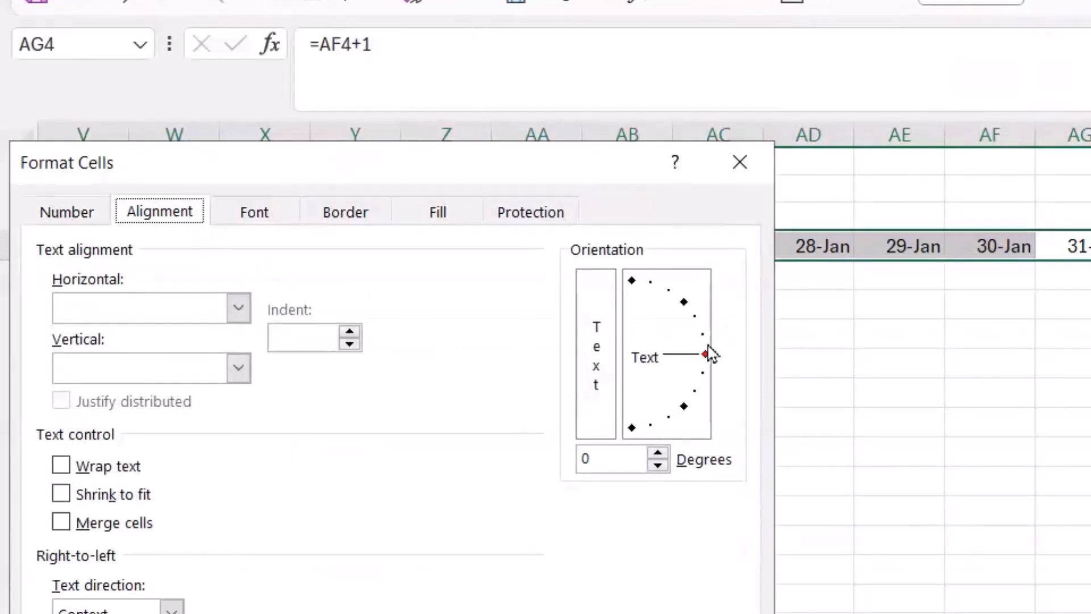
drag(706, 355, 628, 273)
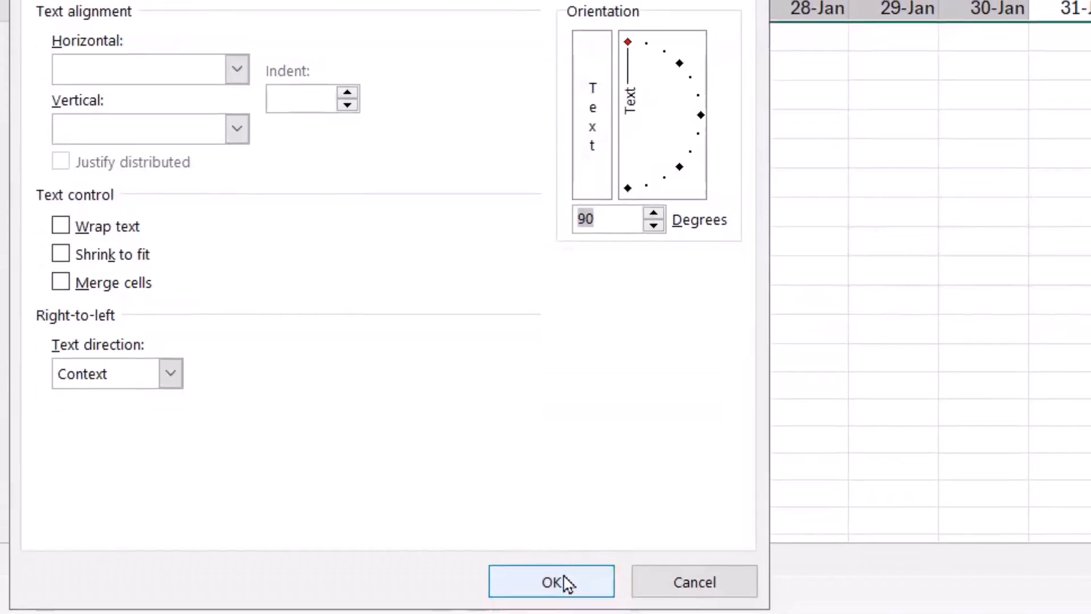
click(559, 580)
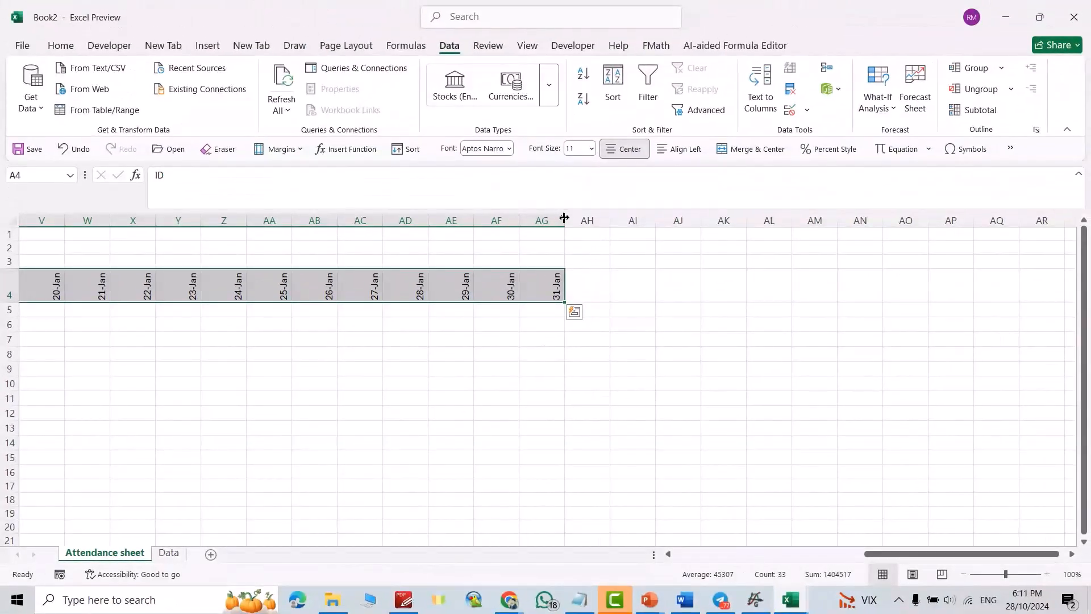
Step: Narrow columns A to AG together to suit the rotated dates, and widen column B to fit the full names
drag(563, 220, 22, 254)
drag(547, 218, 521, 217)
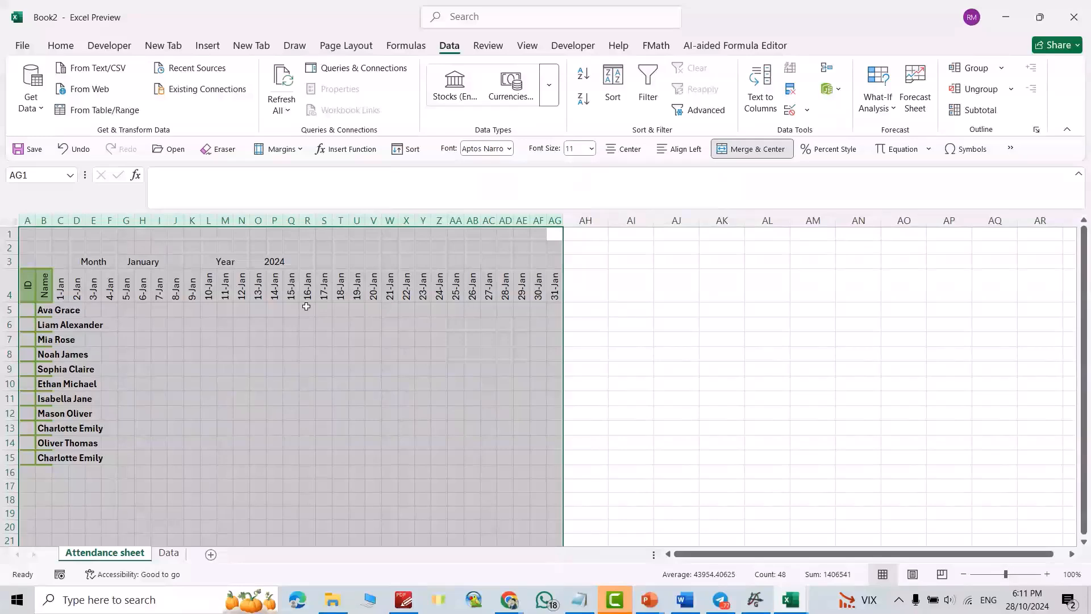
click(857, 348)
drag(51, 222, 109, 222)
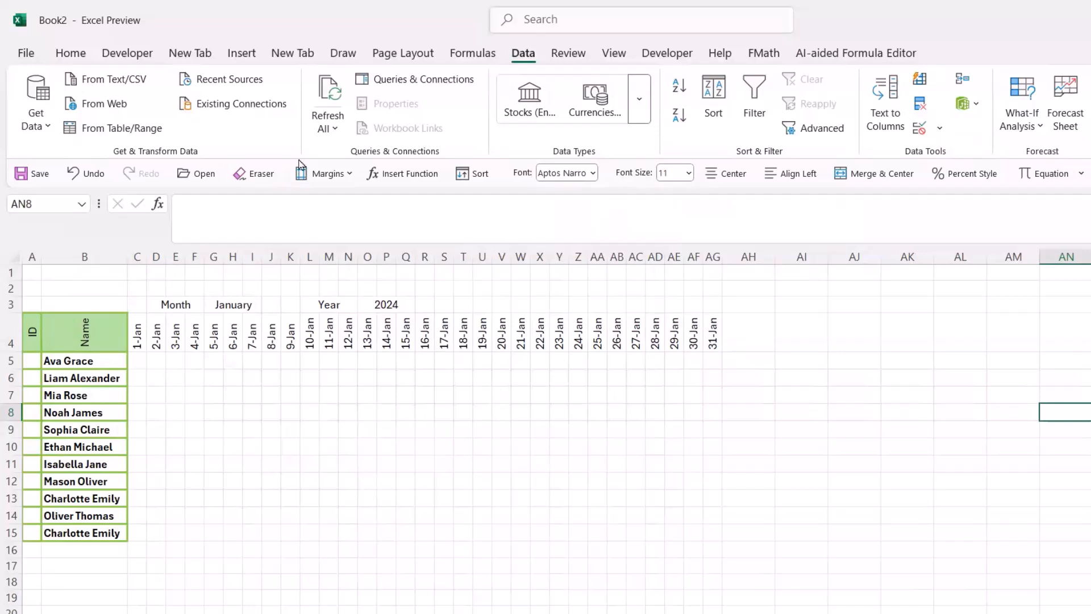
Step: Shade the Month label in D3 light grey and the January cell G3 a paler grey
click(161, 304)
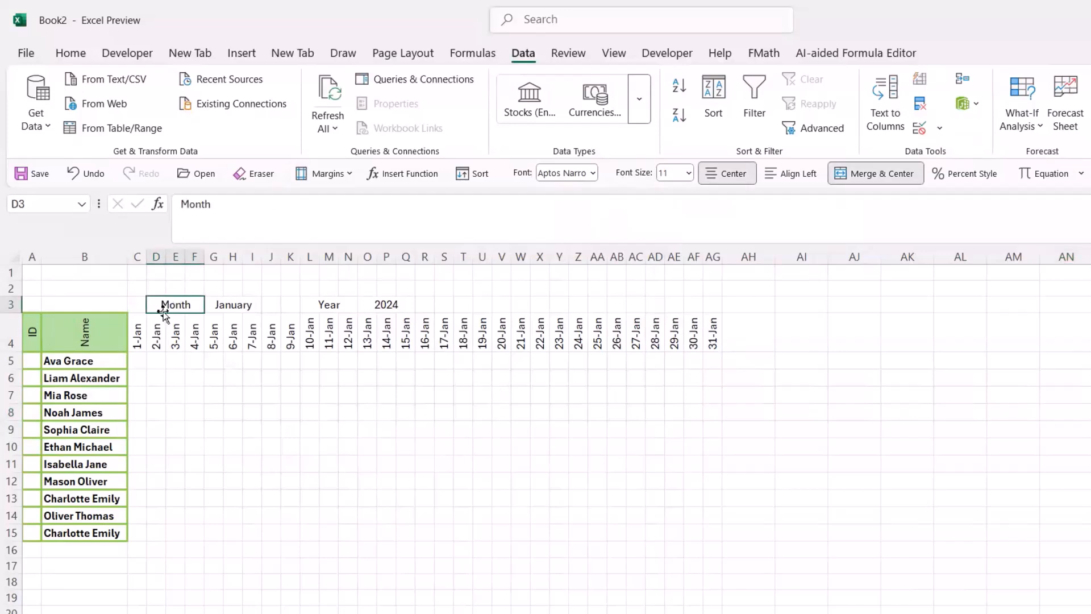
click(71, 54)
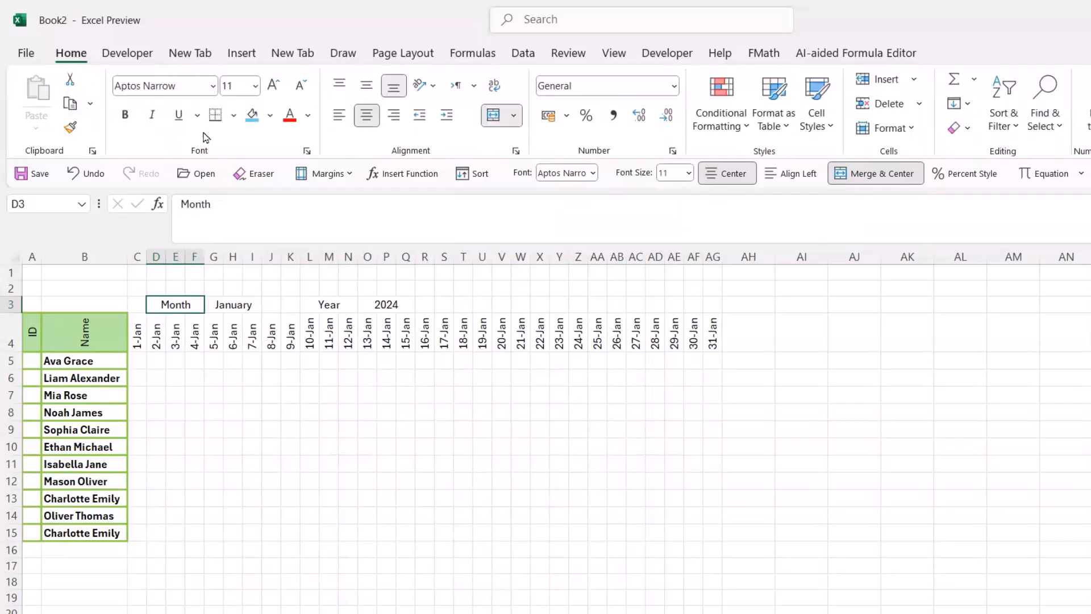
click(269, 117)
click(272, 181)
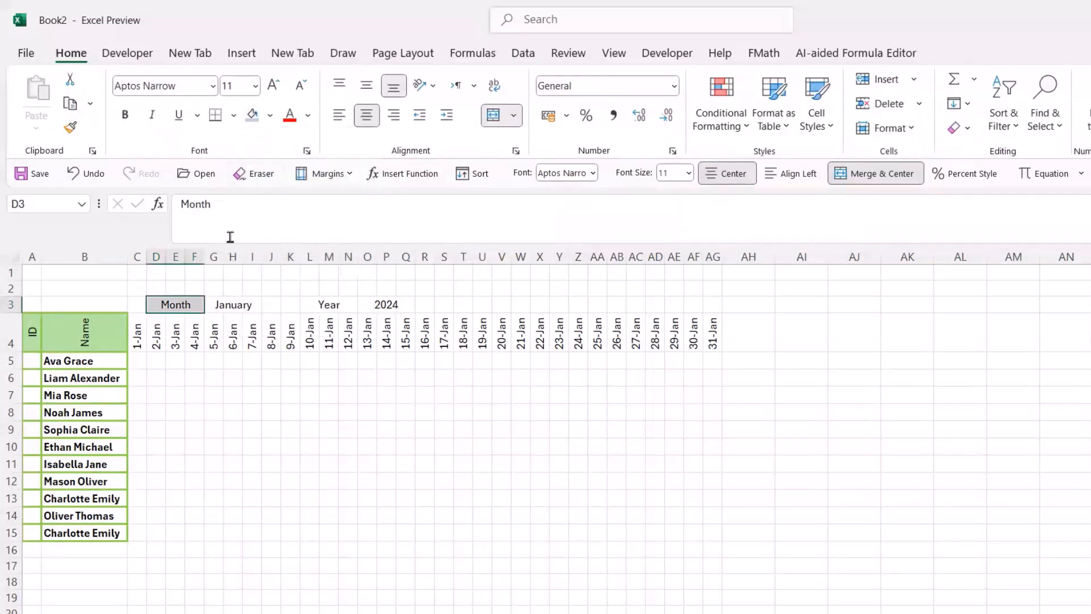
click(236, 307)
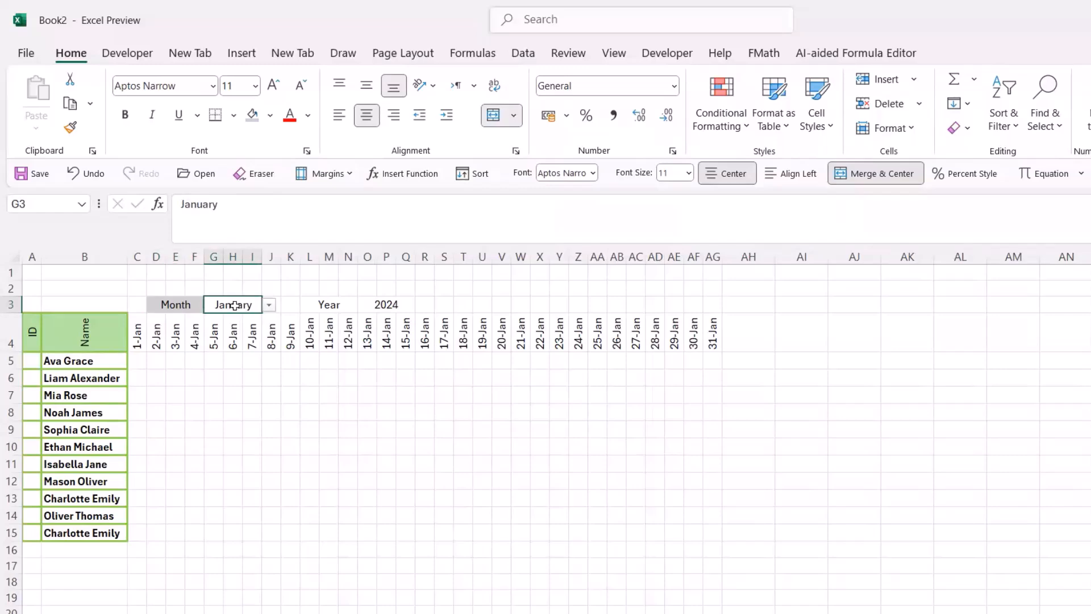
click(270, 116)
click(246, 181)
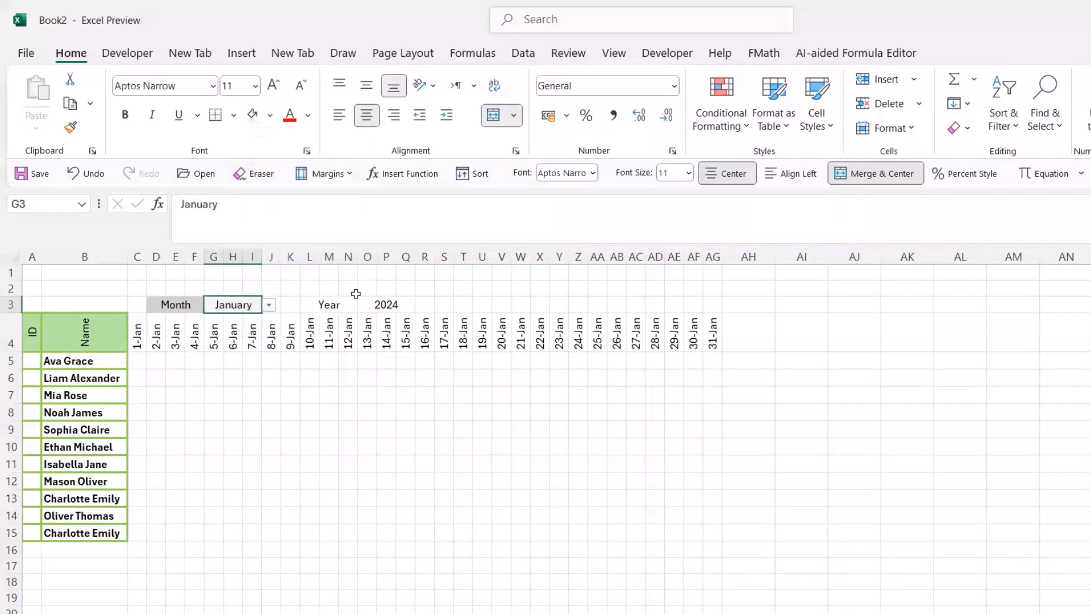
Step: Shade the Year label in row 3 light grey and the 2024 cell O3 a paler grey
click(337, 304)
click(270, 115)
click(272, 180)
click(383, 305)
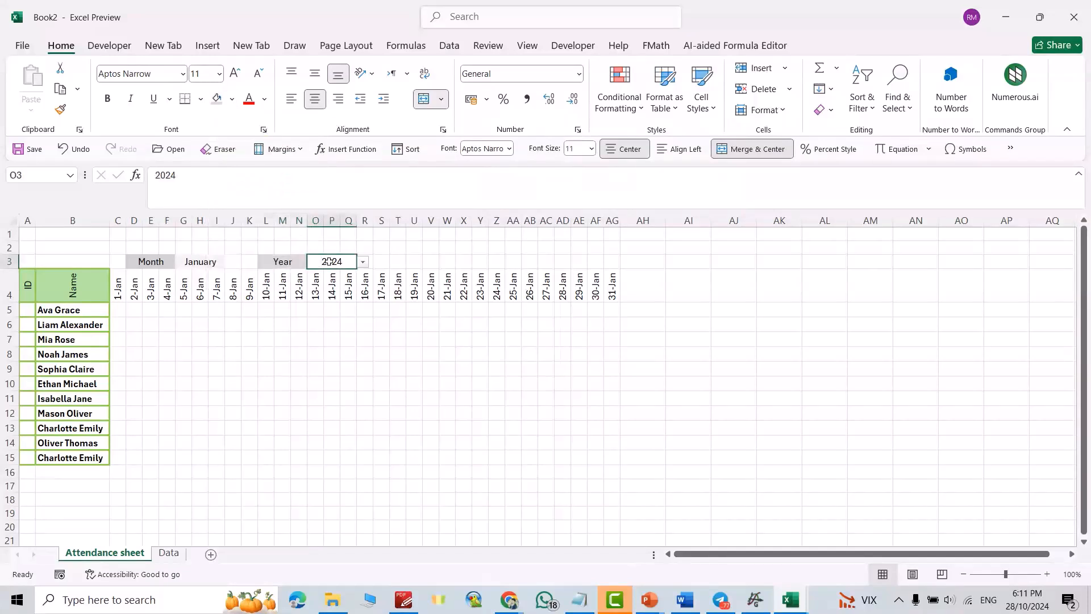
click(464, 248)
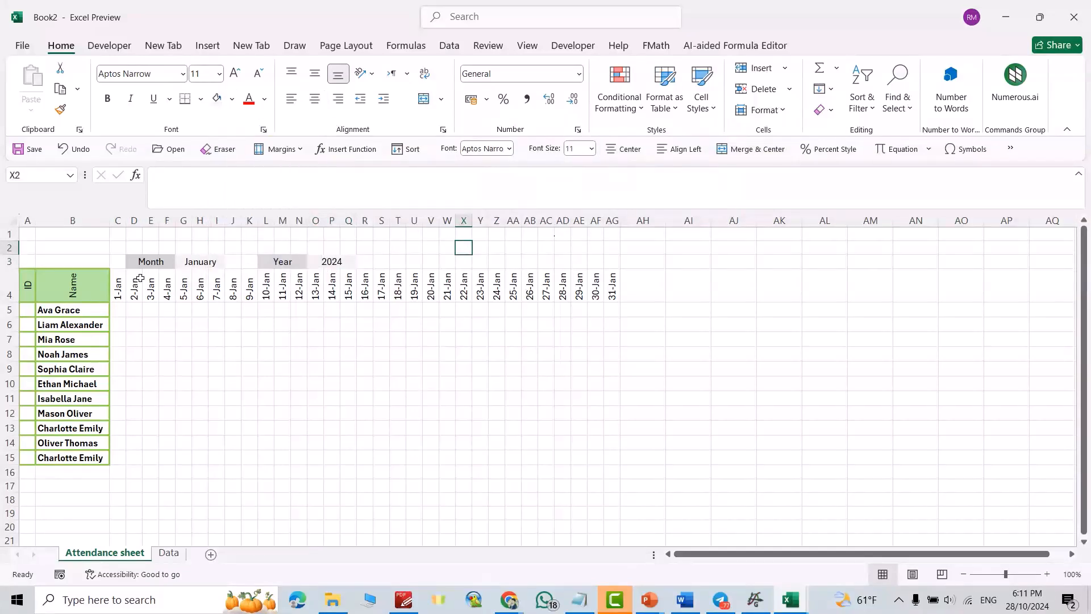
Step: Fill the date header cells C4:AG4 with light blue
drag(119, 294, 613, 290)
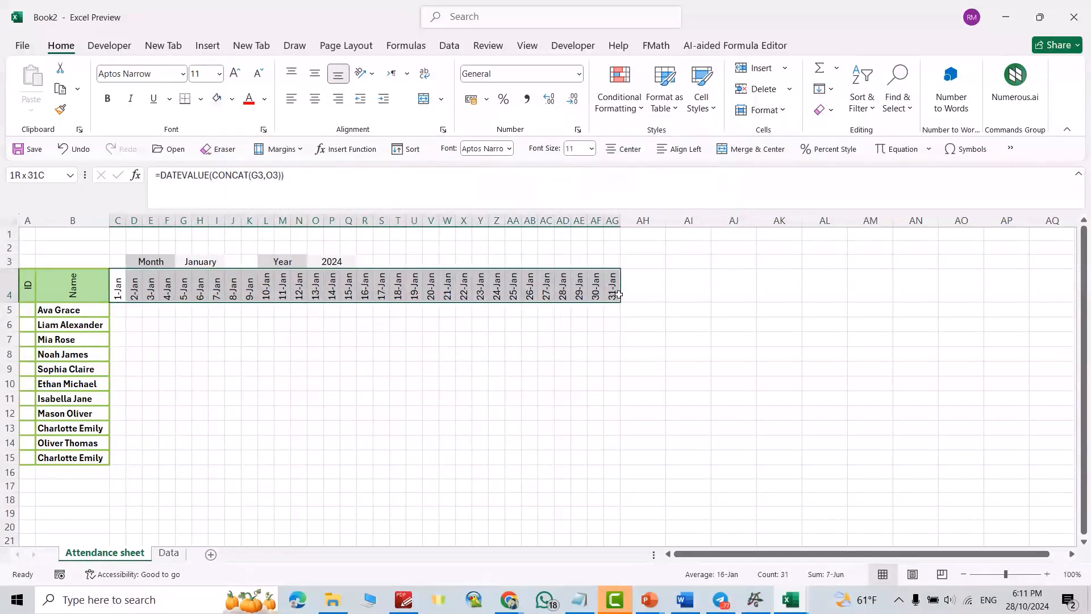
click(232, 104)
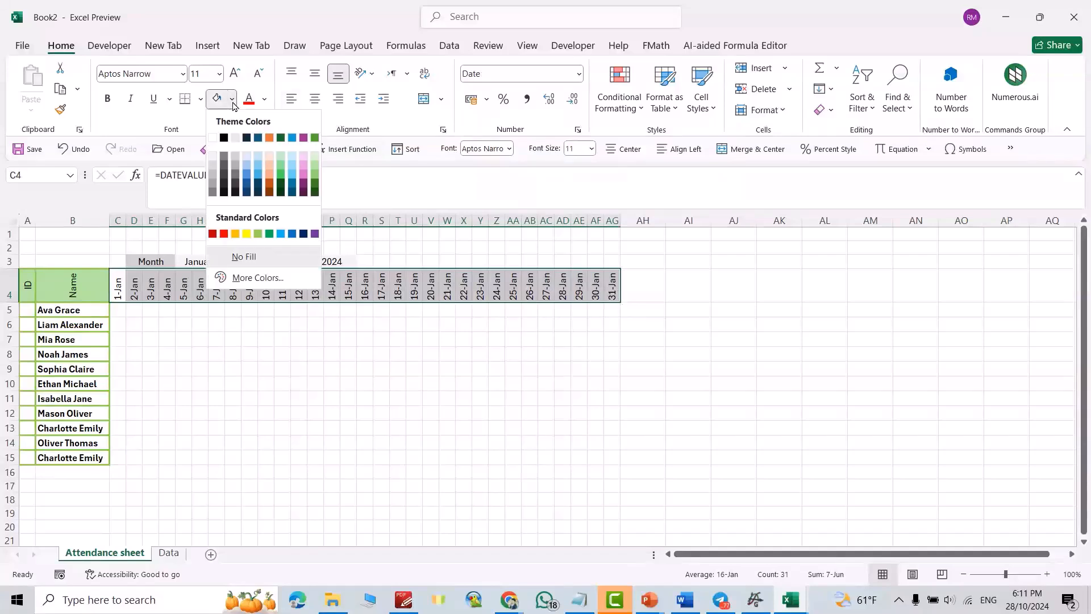
click(247, 158)
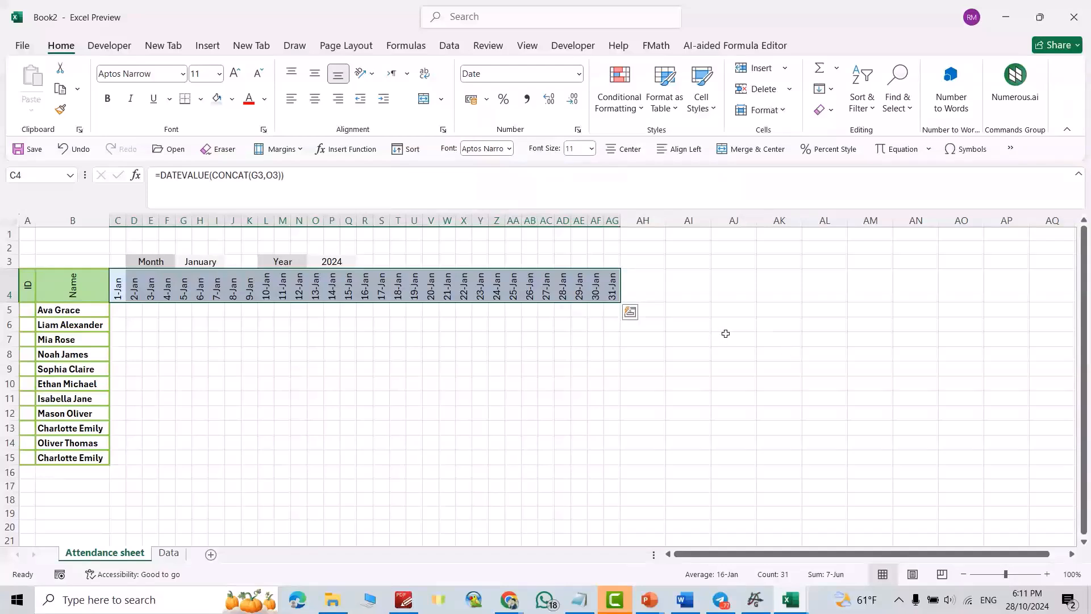
Step: Enter the header Attendance[Day] in AH4 and widen column AH for it
click(635, 289)
text(A)
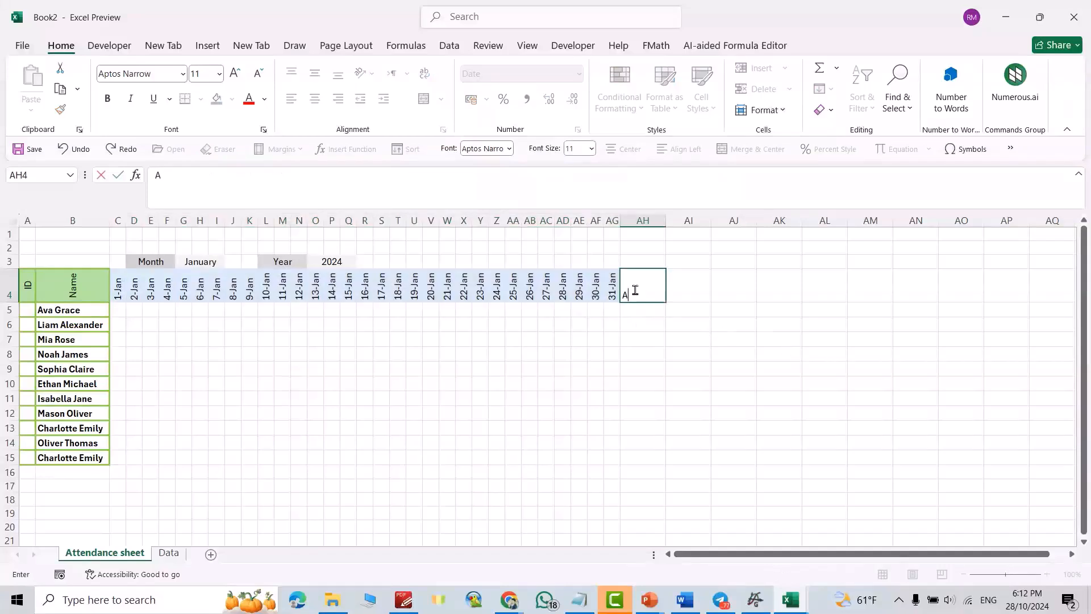
text(ttendance[Day])
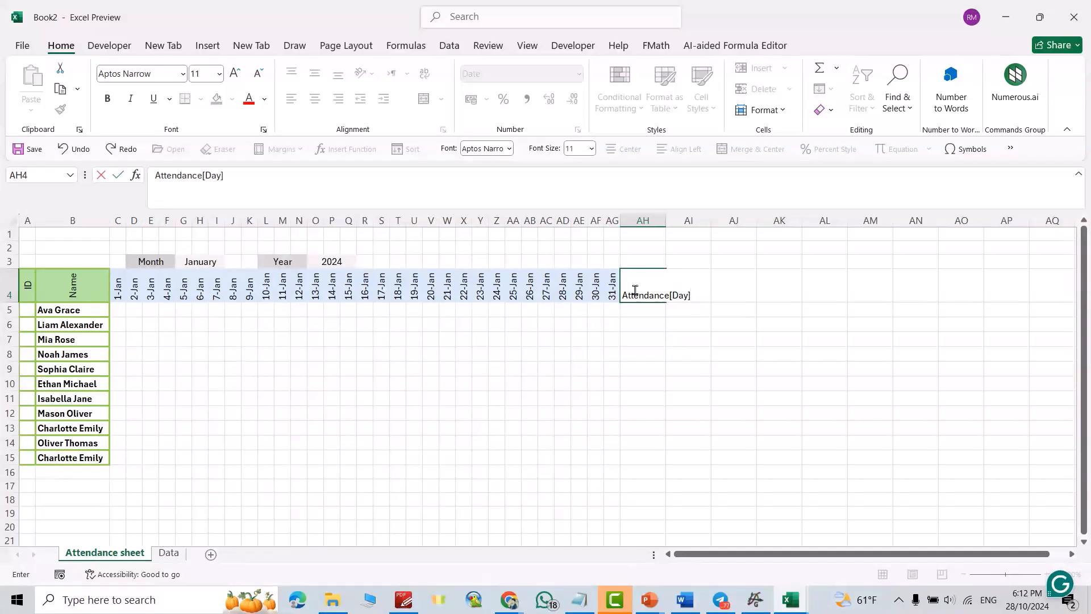
key(Return)
drag(668, 215, 690, 217)
Step: Enter the headers Total in AI4 and Attendance% in AJ4
click(721, 289)
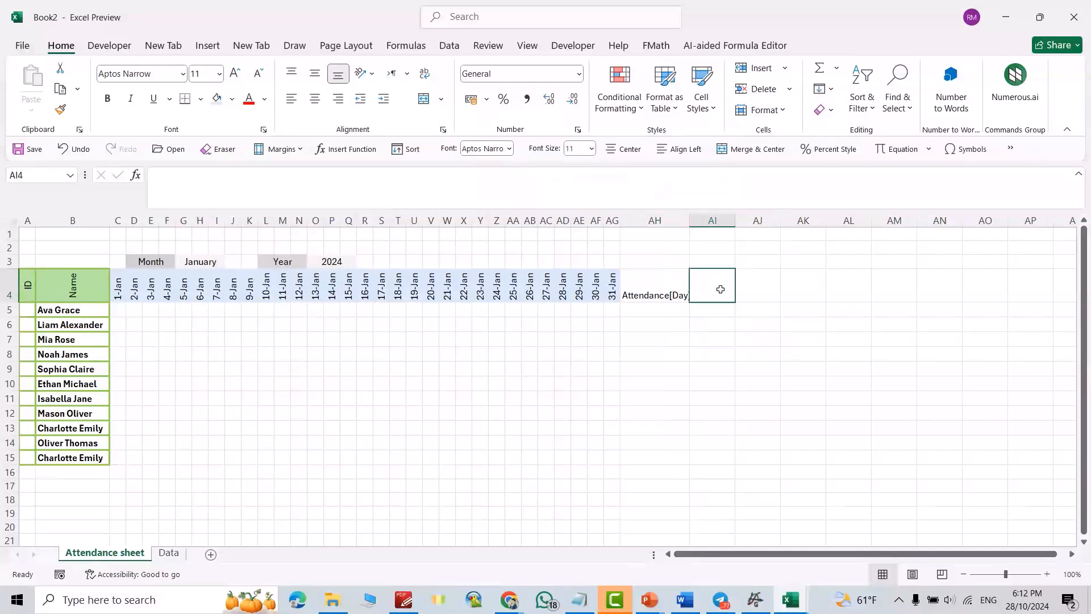
text(Total)
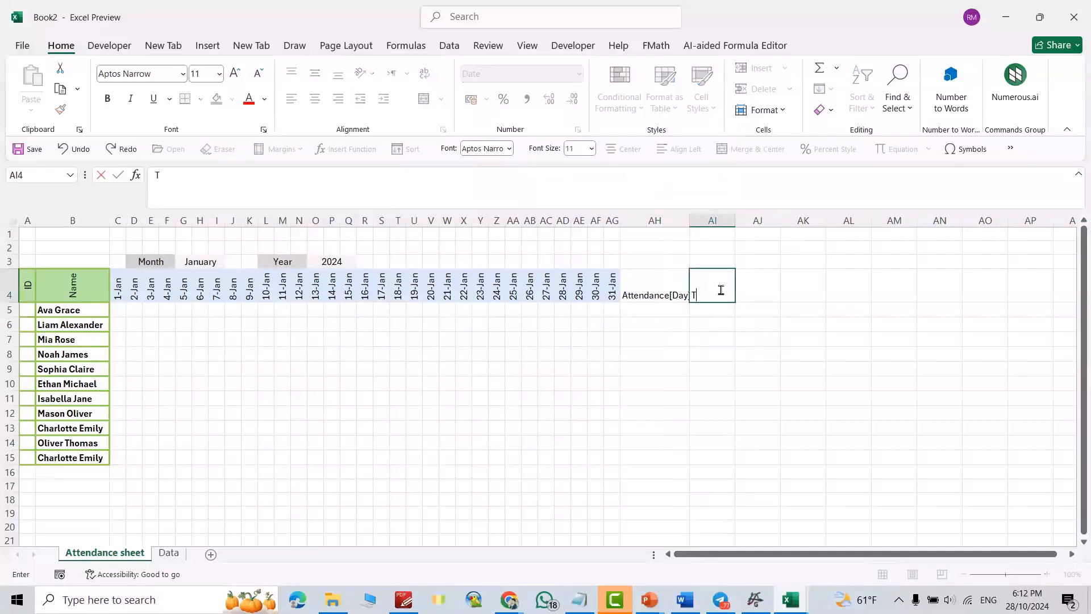
click(765, 289)
text(Attendance%)
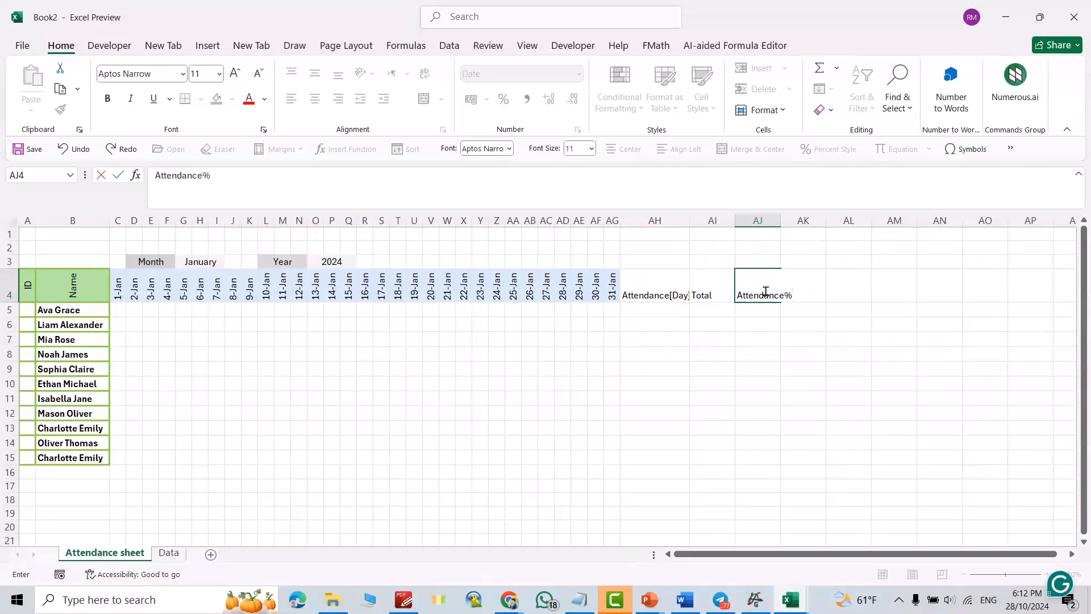
key(Return)
Step: Rotate the headers in AH4:AJ4 to 90 degrees and centre them horizontally and vertically
drag(647, 284, 797, 295)
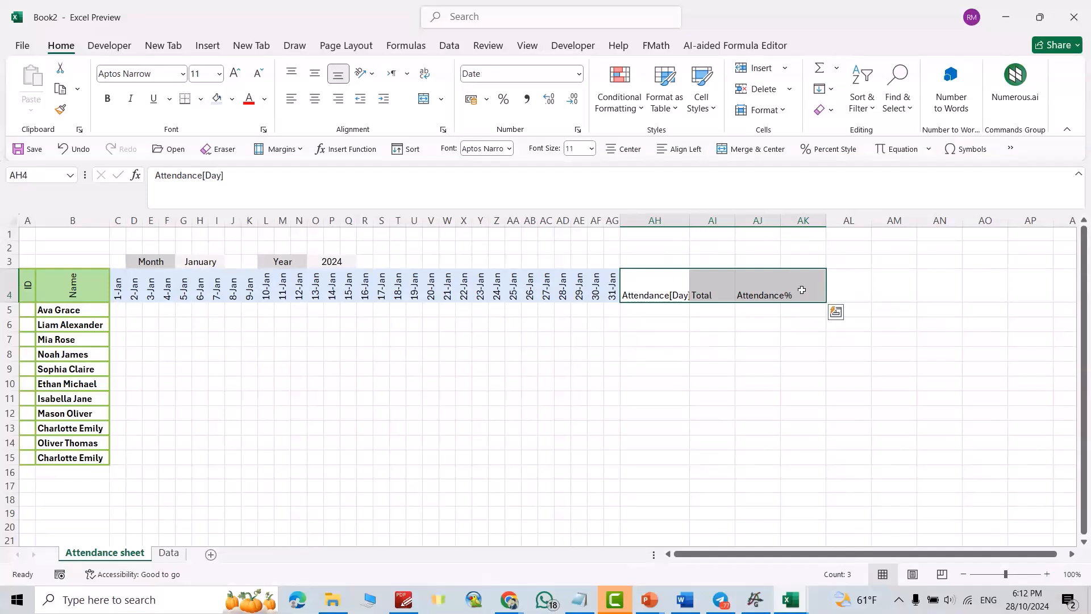
right_click(748, 291)
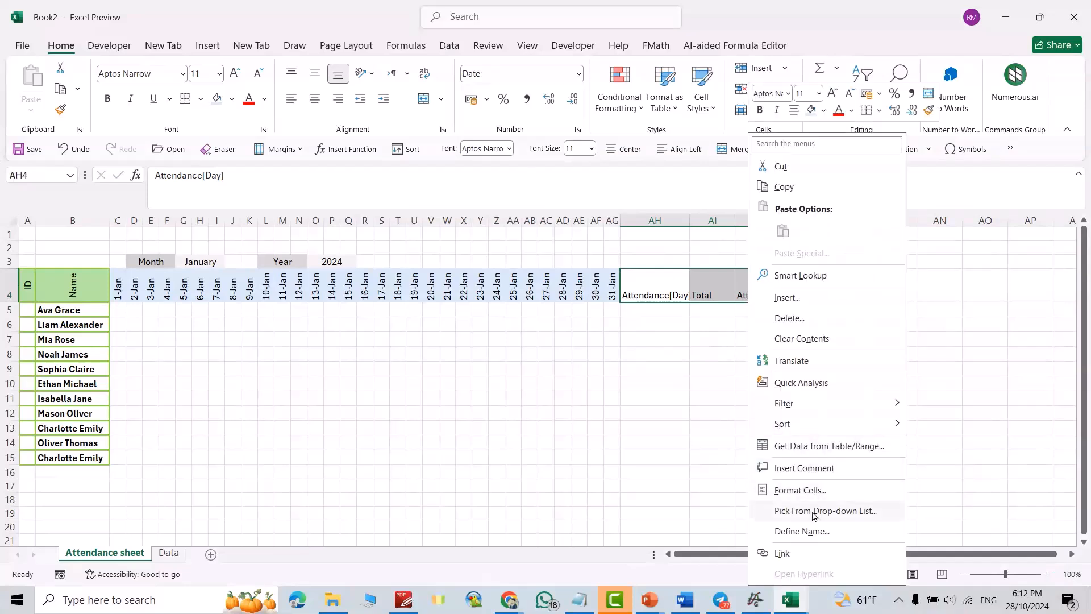
click(802, 491)
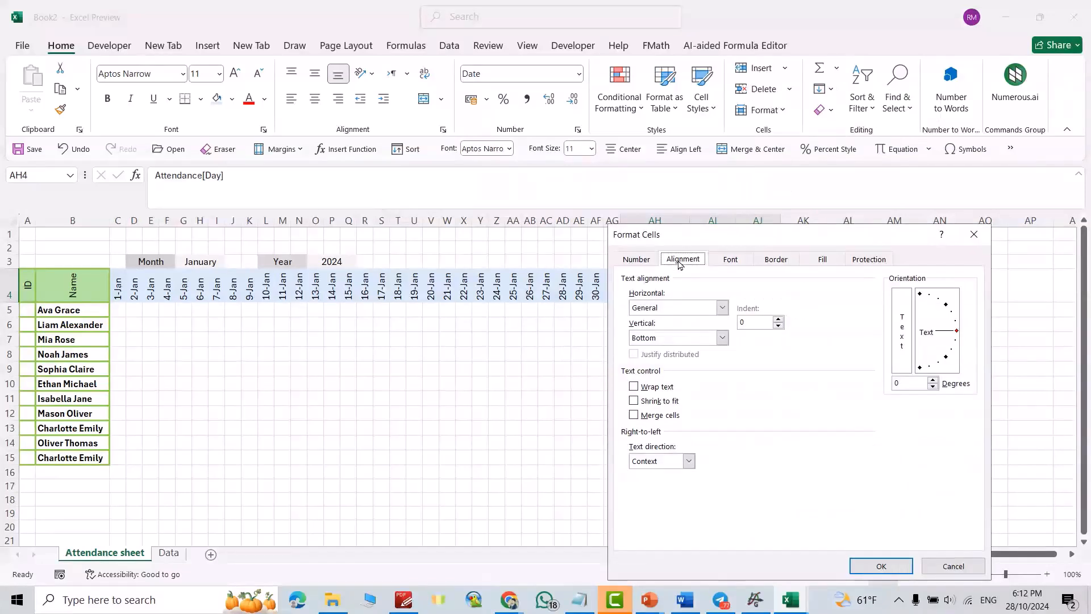
drag(958, 331, 919, 296)
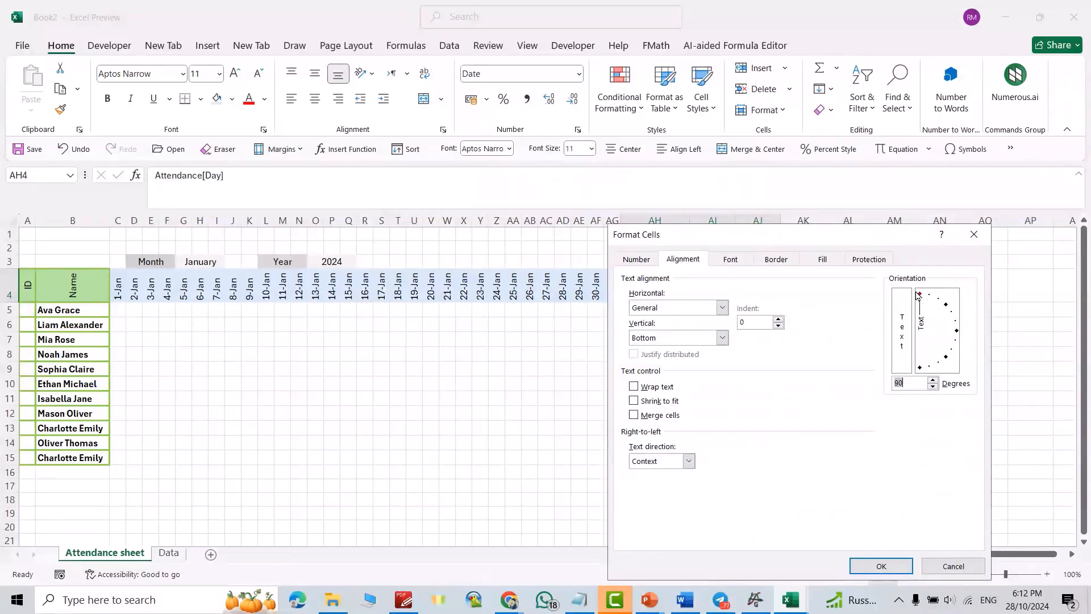
click(881, 566)
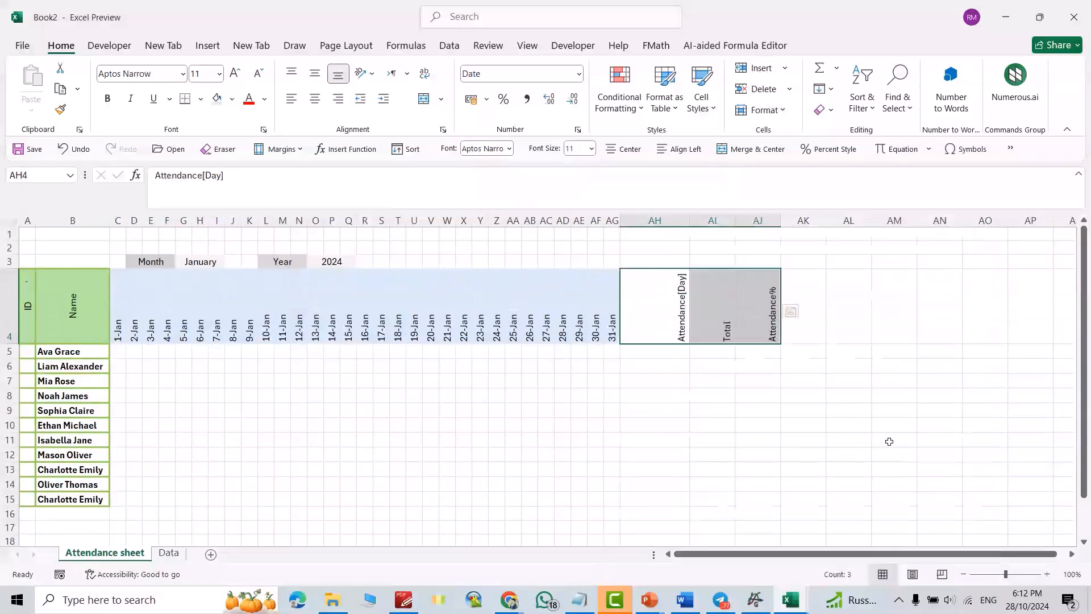
click(316, 99)
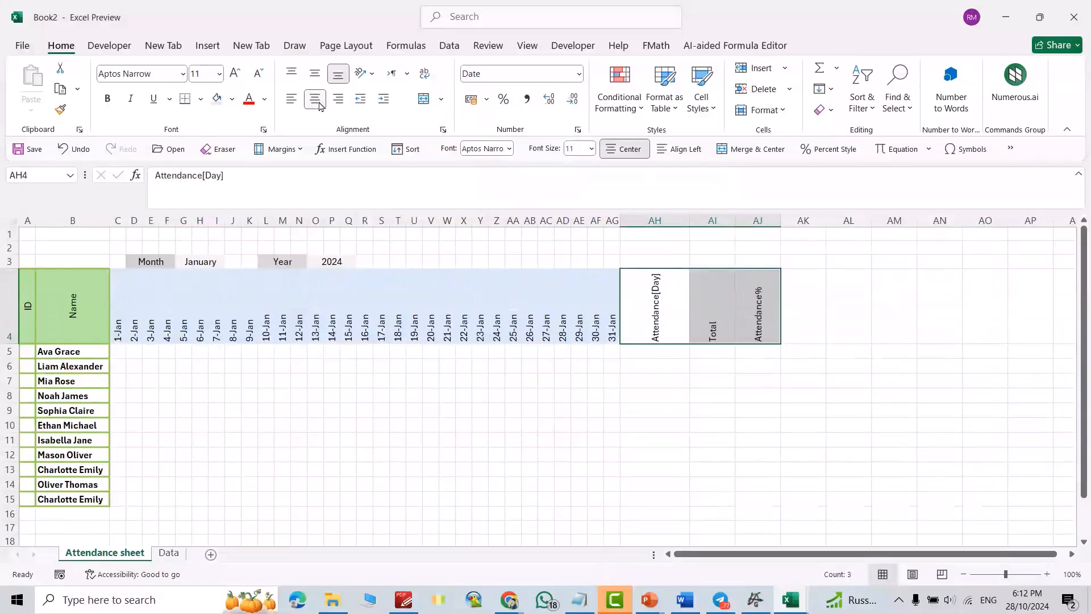
click(314, 73)
Step: Autofit the widths of columns AH to AJ to the rotated headers
drag(778, 221, 661, 220)
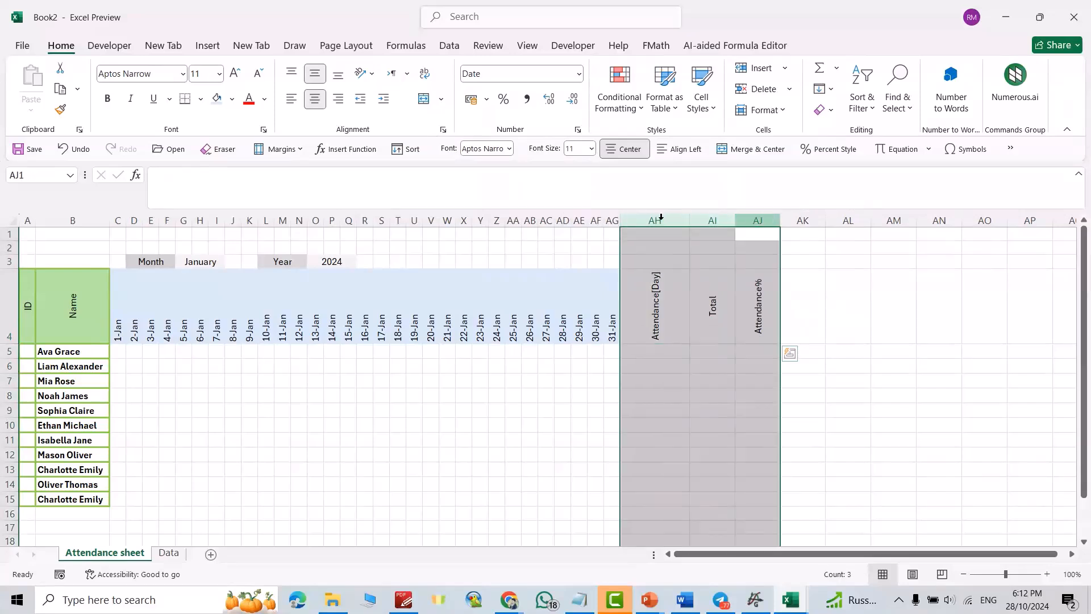
double_click(689, 221)
click(767, 284)
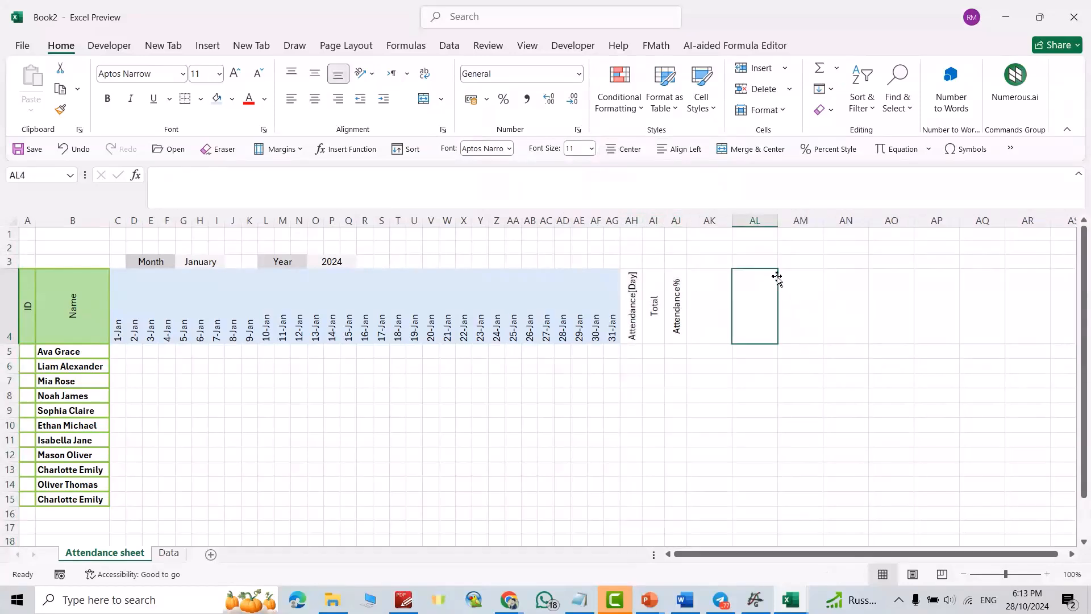
Step: Fill the header cells AH4:AJ4 with light green to match the ID and Name headers
drag(632, 306, 676, 307)
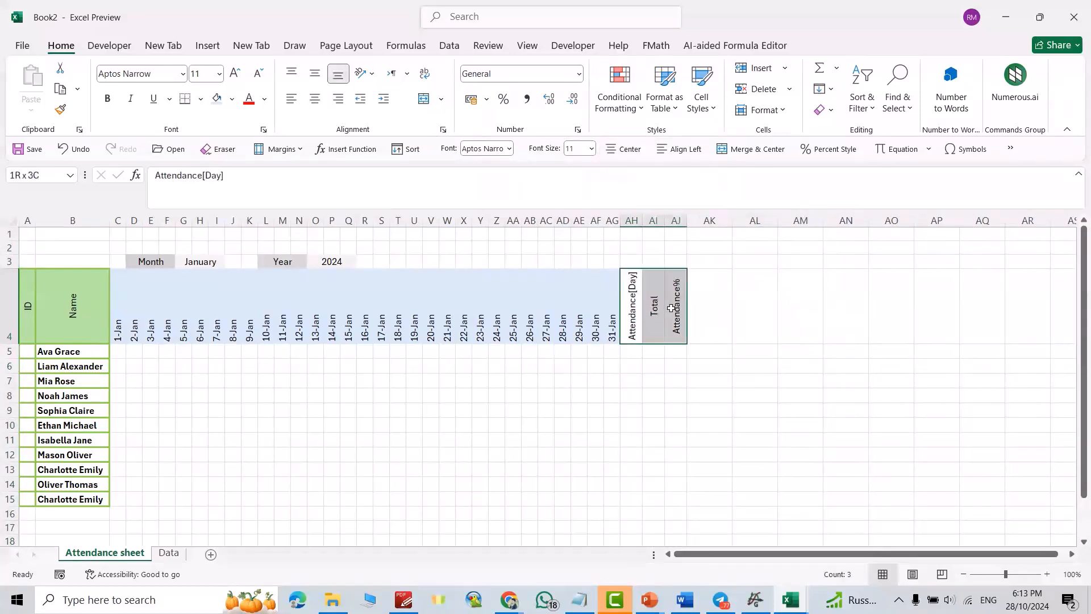
click(233, 99)
click(312, 166)
click(891, 351)
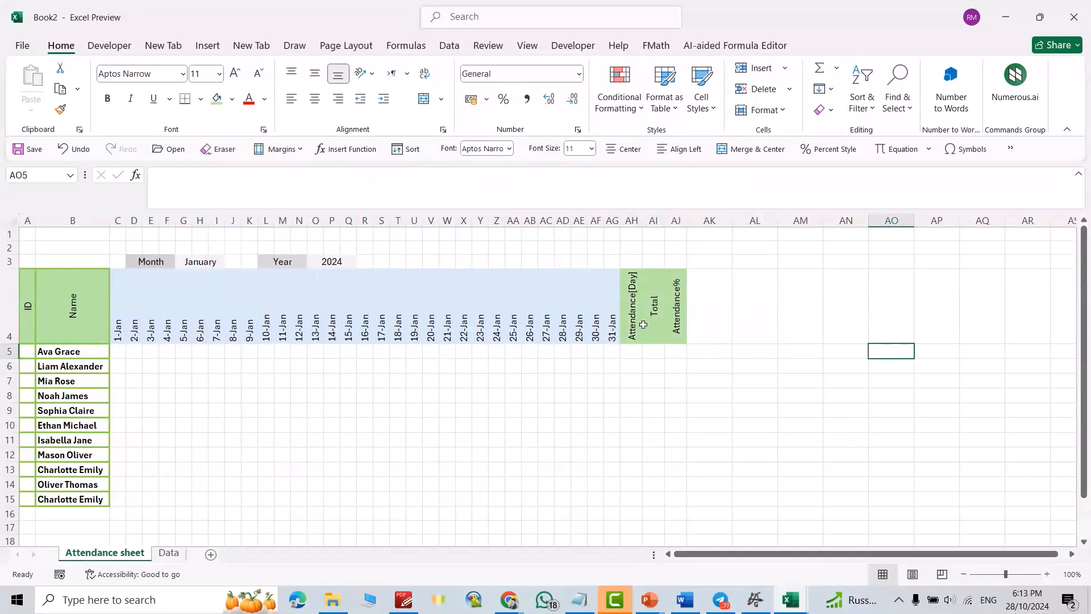
Step: Start a new conditional formatting rule for the attendance cells C5:AG15 using the Icon Sets format style
drag(118, 352, 606, 502)
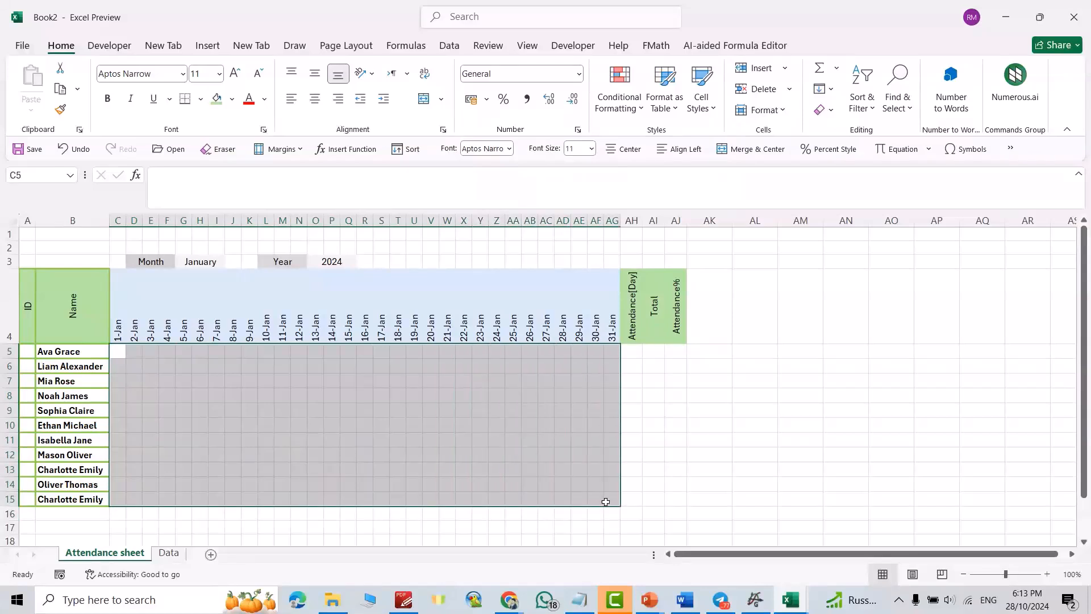
click(642, 109)
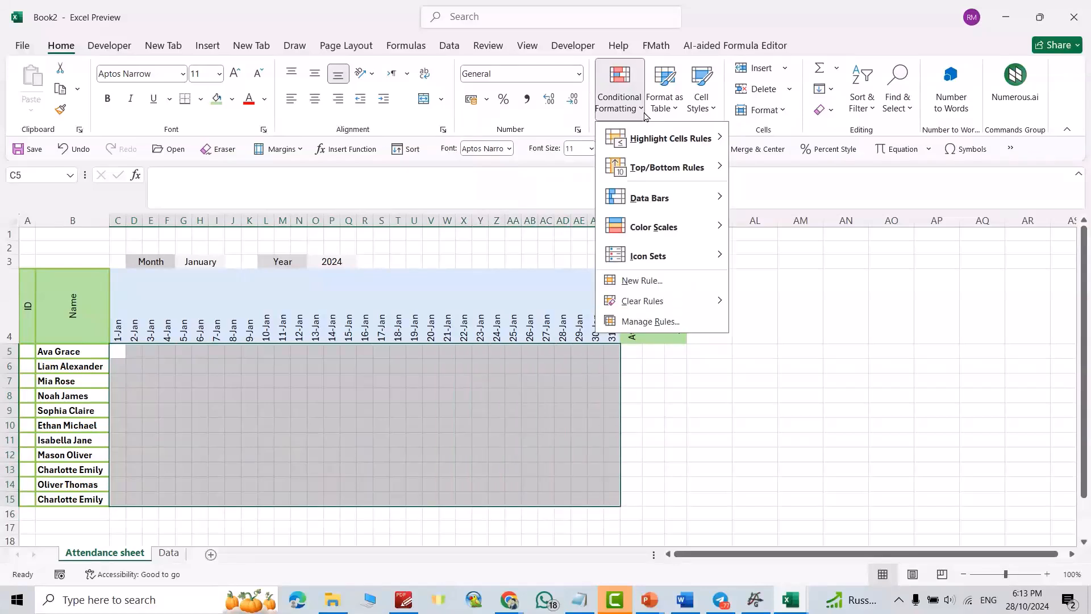
click(642, 280)
click(694, 426)
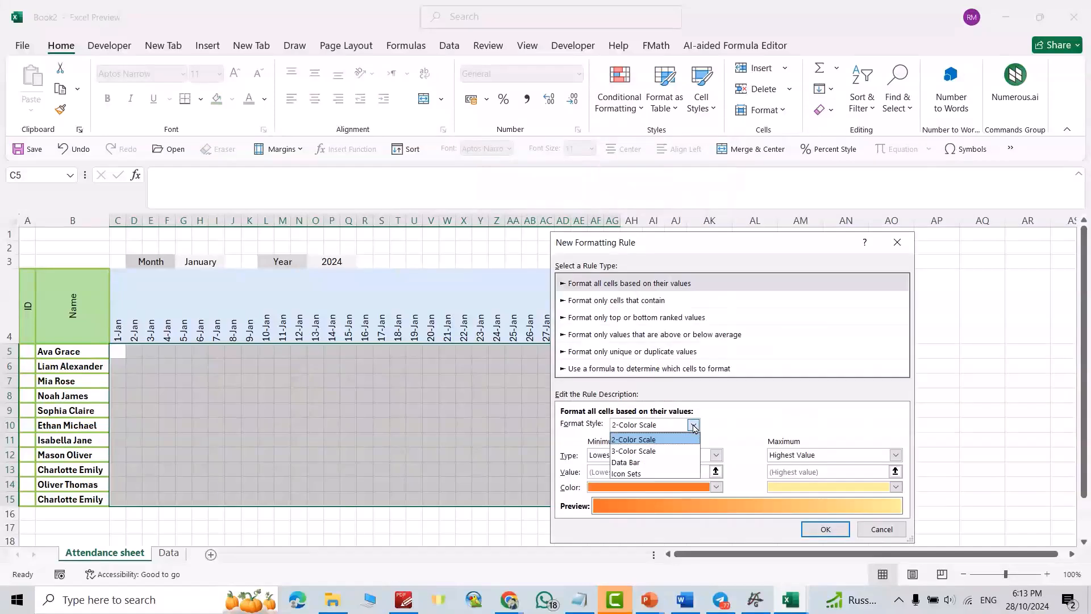
click(629, 474)
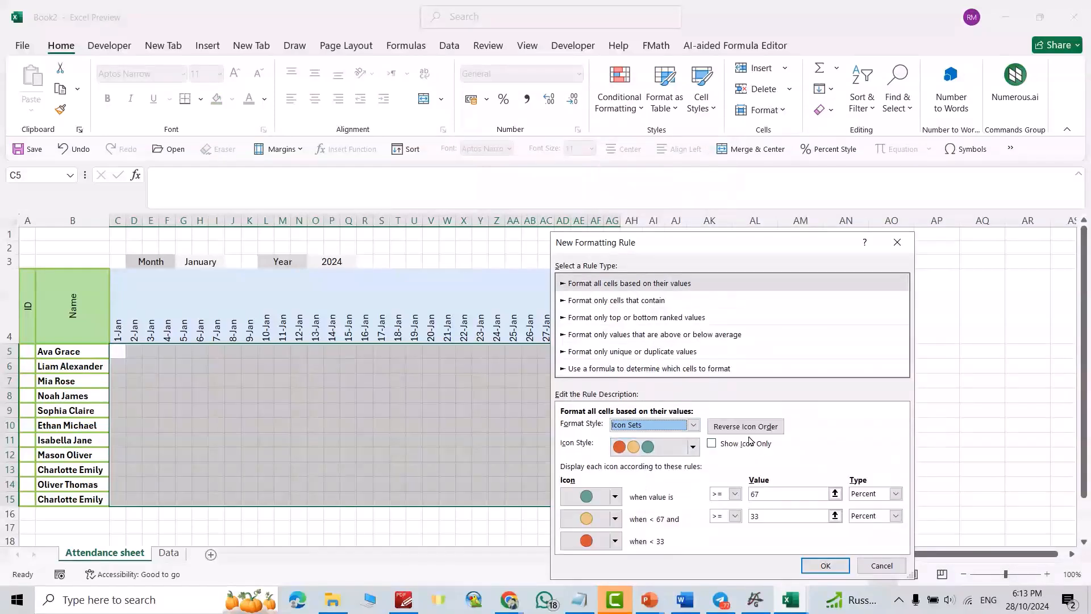
Step: Set the value type of both icon thresholds in the rule to Number
click(896, 494)
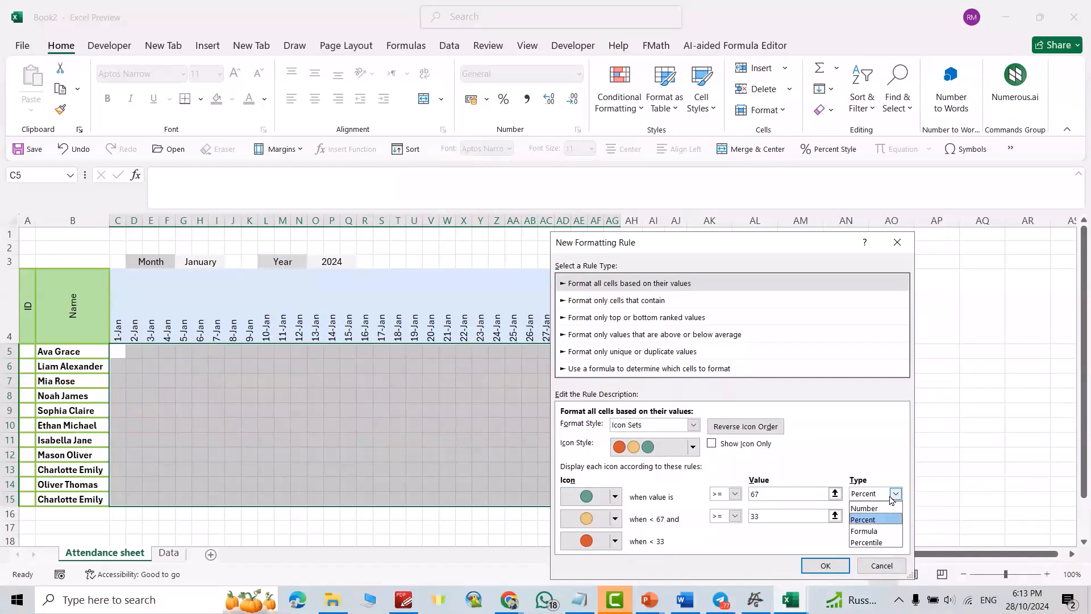
click(869, 508)
click(897, 516)
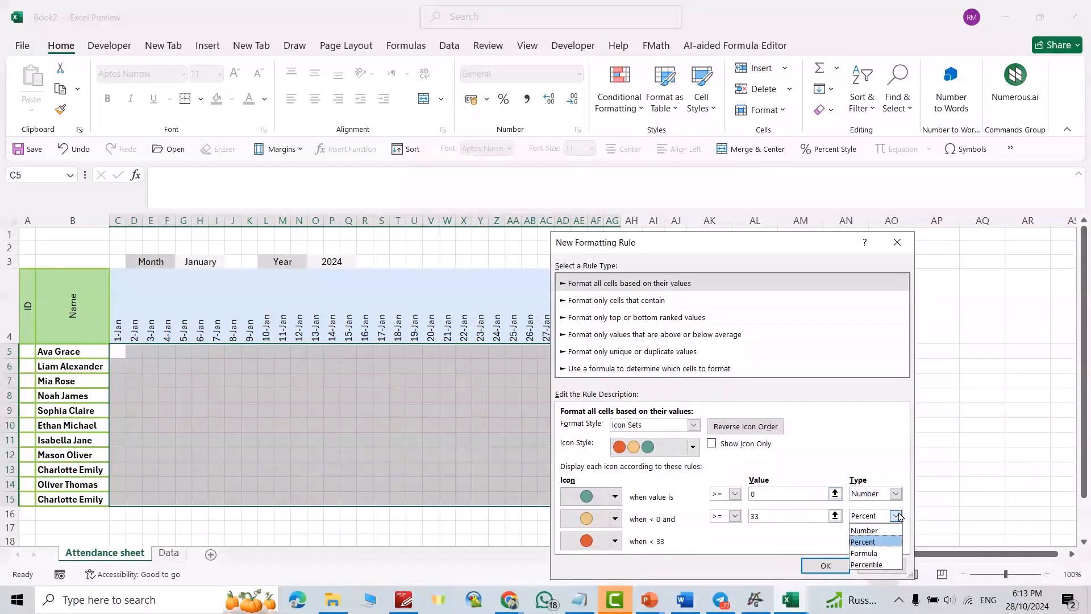
click(870, 530)
Step: Assign the green check icon to values >= 1 and the red cross icon to the second condition
click(617, 497)
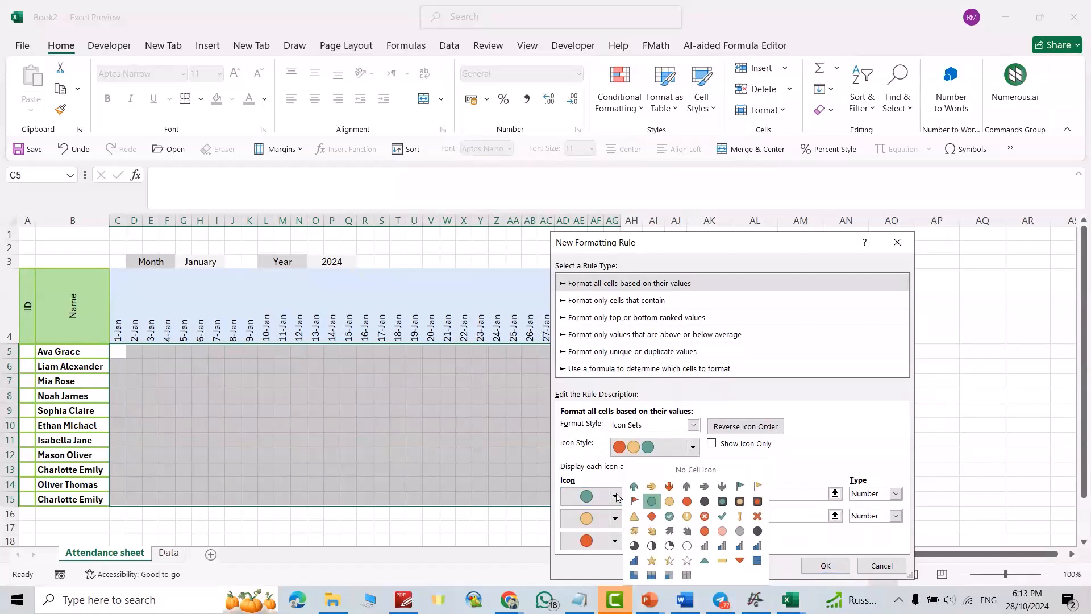
click(670, 516)
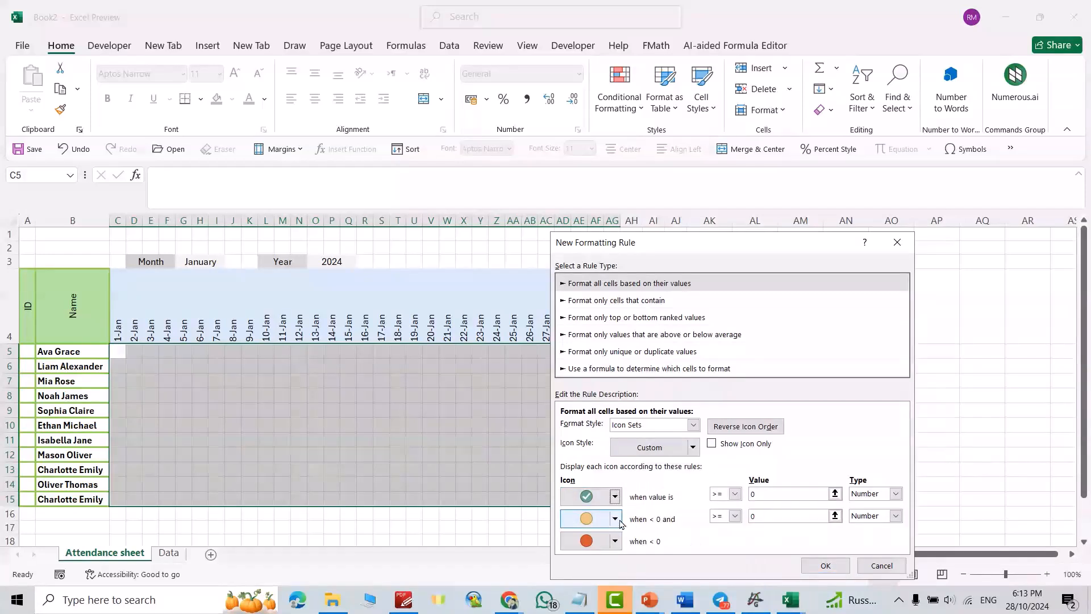
click(615, 519)
click(704, 516)
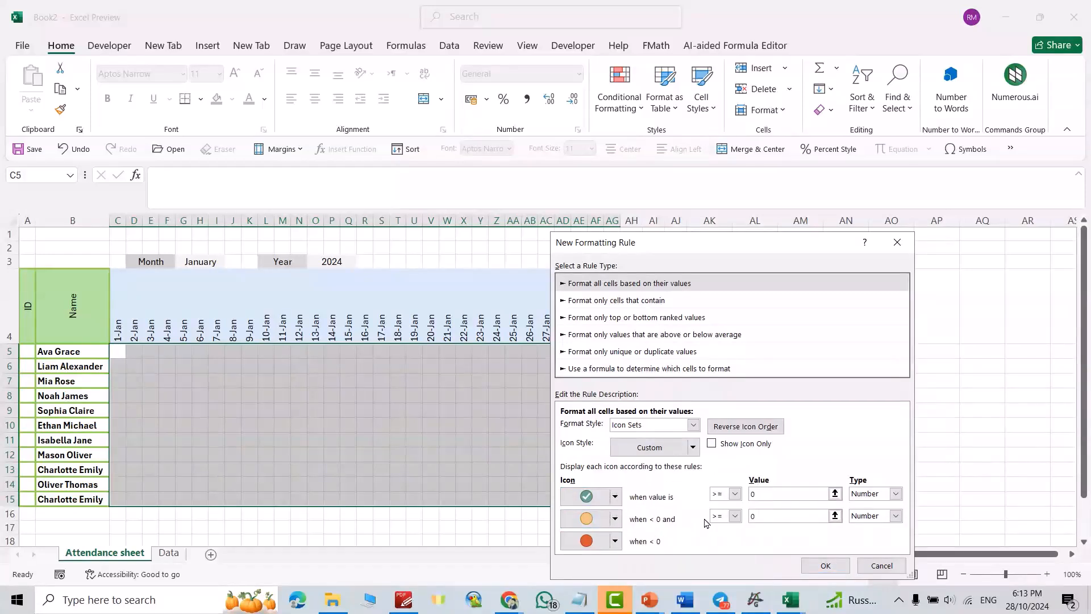
double_click(761, 494)
text(1)
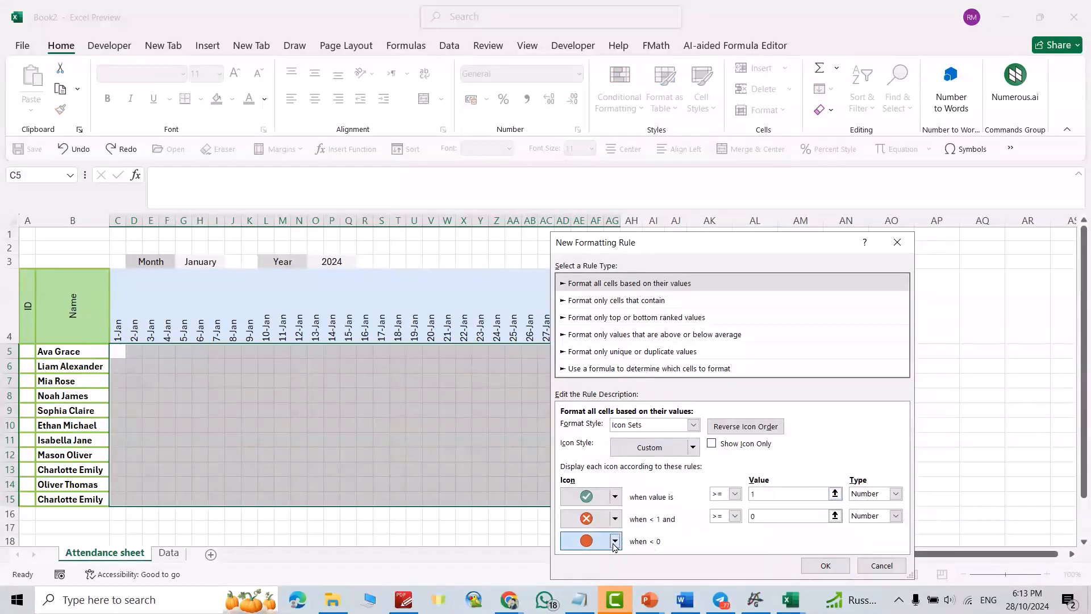
Step: Set the rule's third condition to No Cell Icon, enable Show Icon Only and apply the rule
click(615, 541)
click(634, 415)
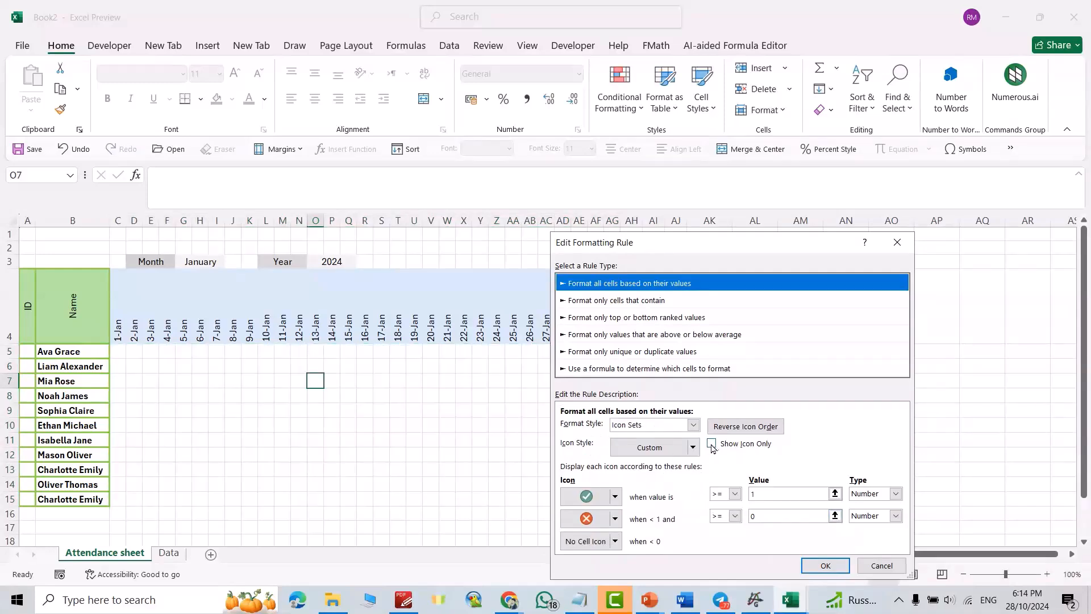
click(712, 445)
click(824, 565)
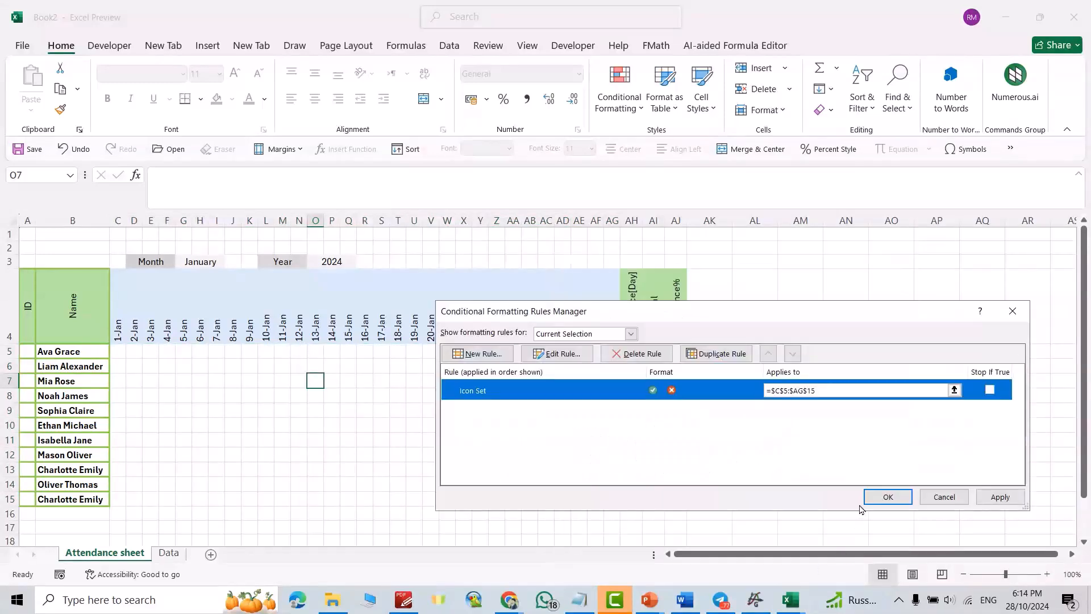
click(991, 500)
click(889, 498)
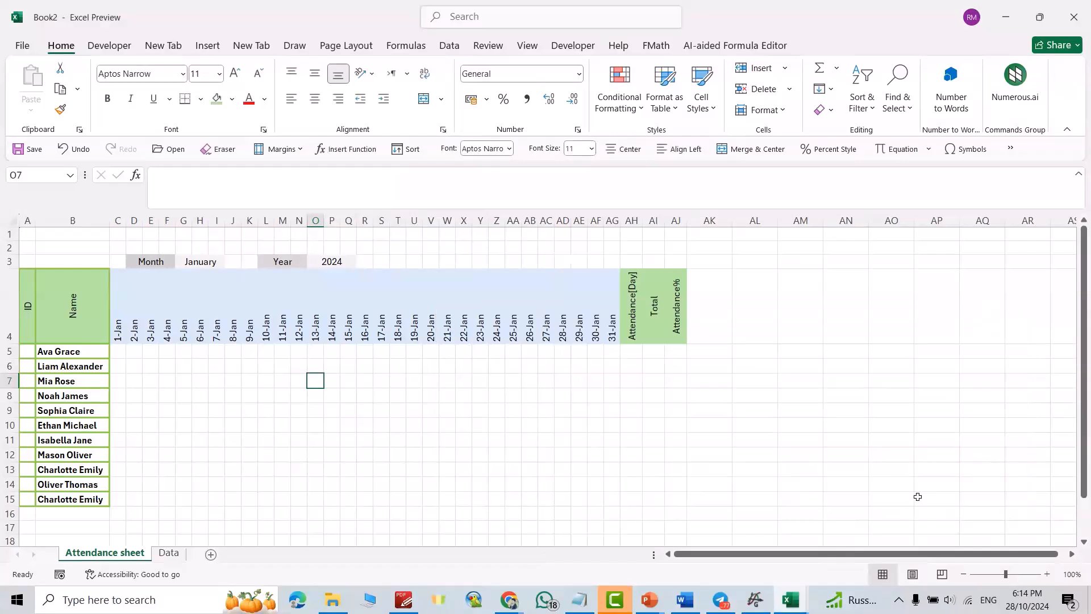
Step: Enter 1 in C5 and 0 in D5 as attendance marks for the first two dates
click(114, 353)
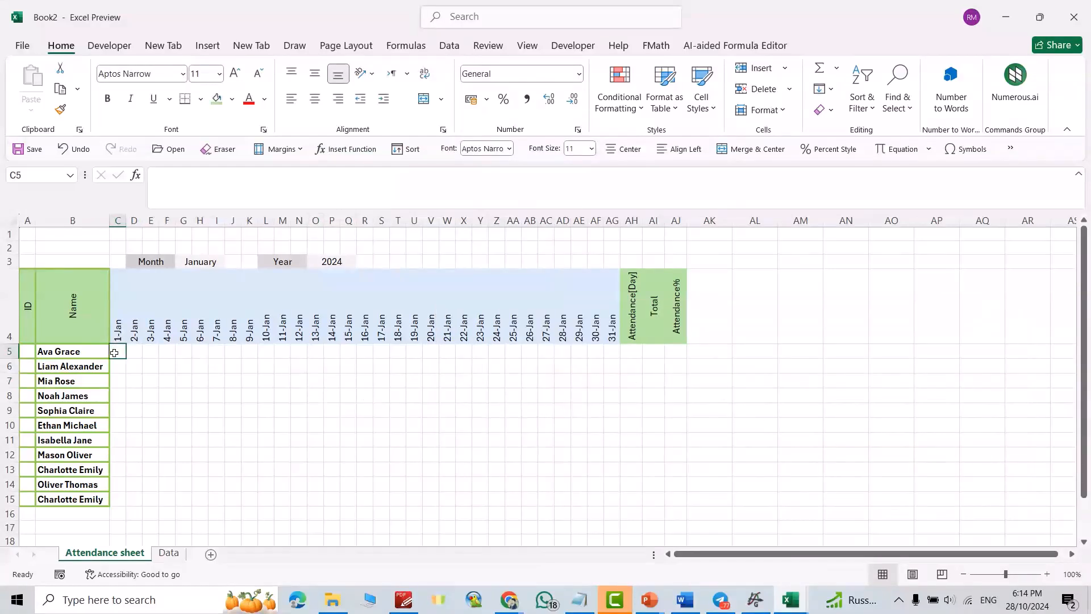
text(1)
key(Return)
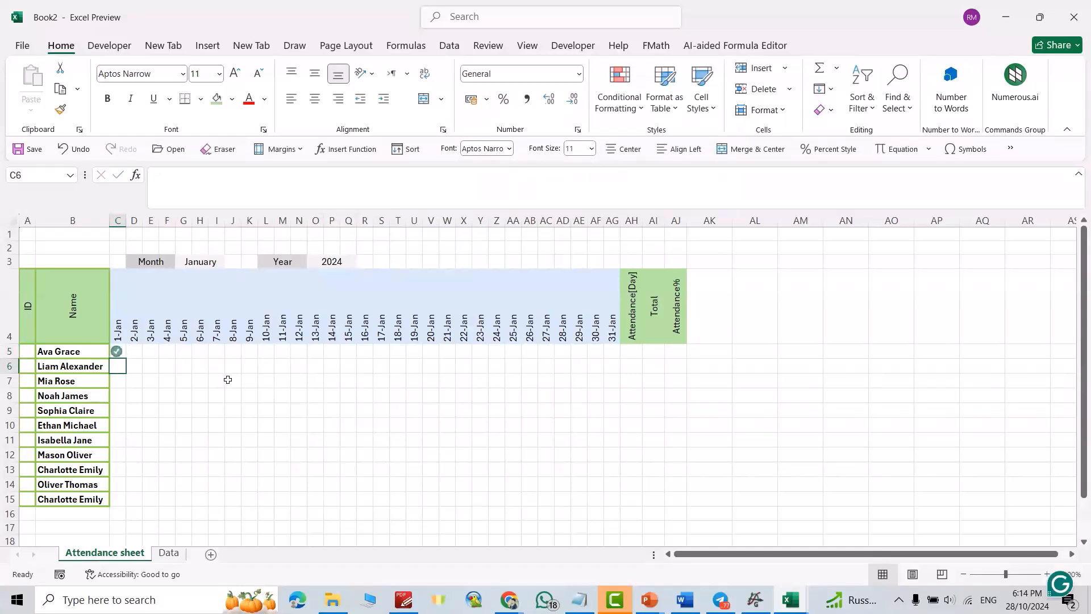
click(136, 354)
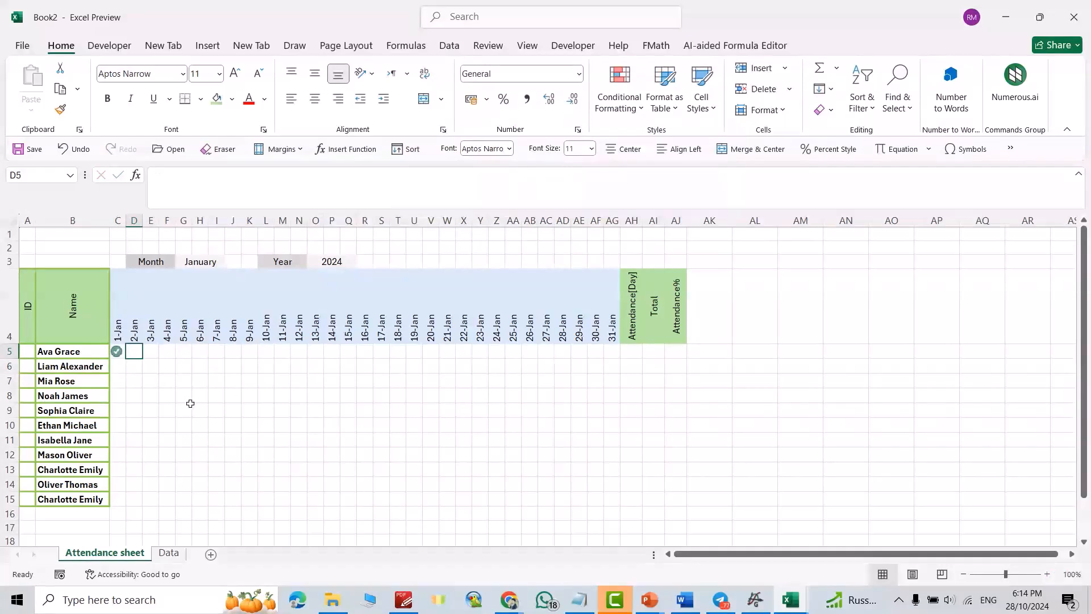
text(0)
key(Return)
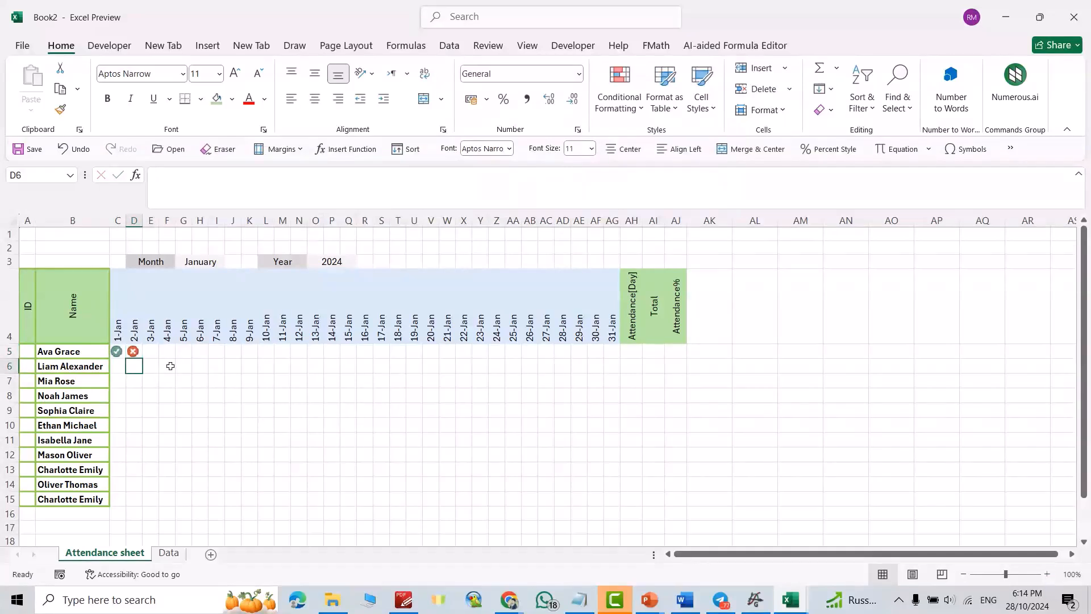
Step: Fill the C5:D5 attendance marks down to row 15 and enter 1 in E5 and F5
drag(117, 352, 137, 502)
click(279, 467)
click(151, 352)
text(1)
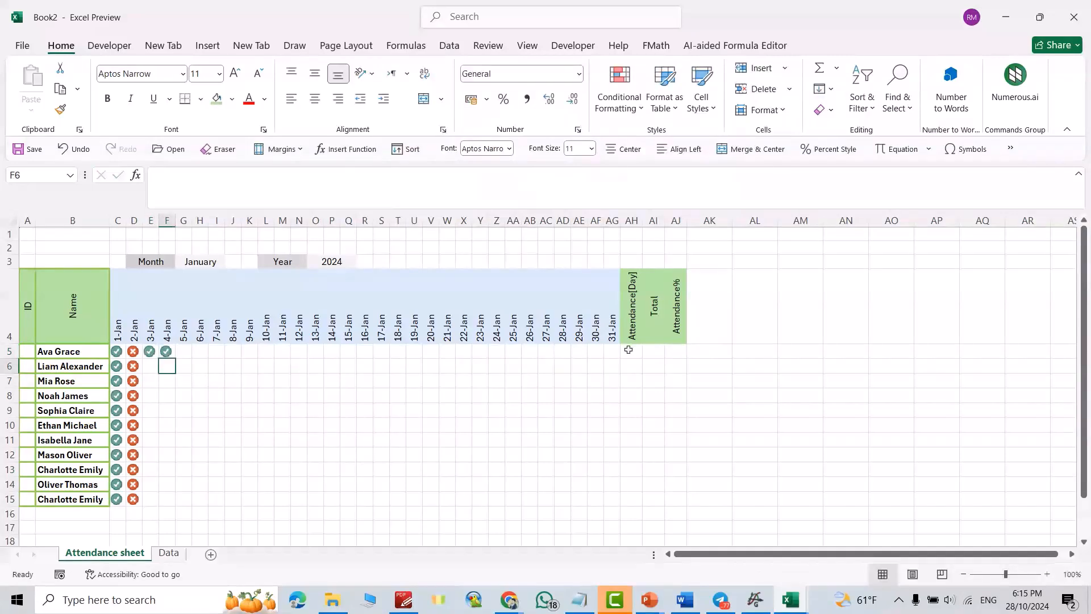
Step: Count the attended days in AH5 with =COUNTIF(C5:AG5,1)
click(629, 350)
text(=count)
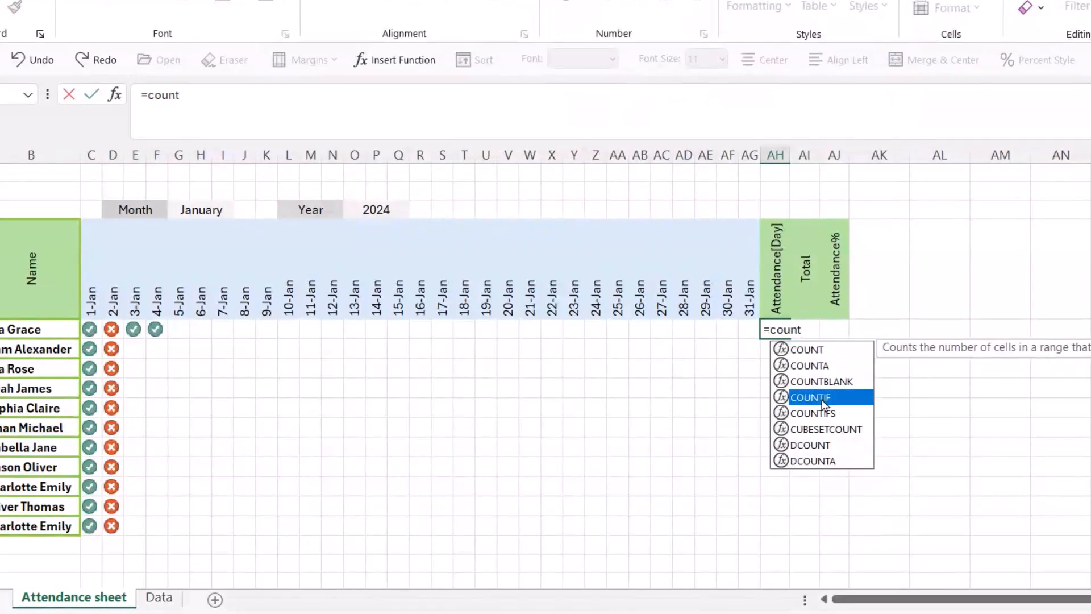
double_click(810, 397)
drag(92, 329, 749, 329)
text(,)
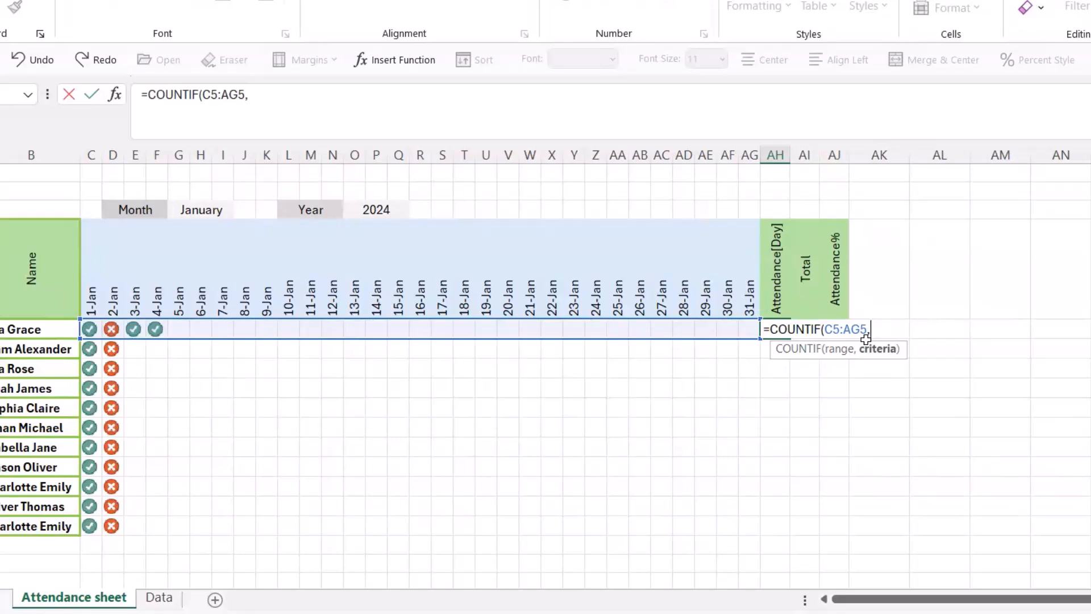
text(1))
key(Return)
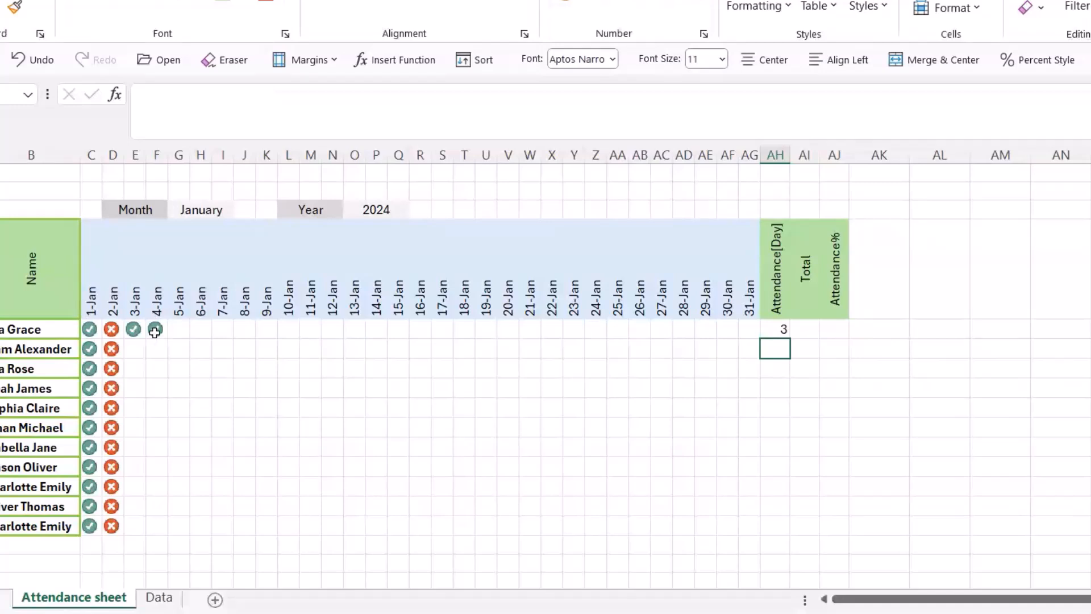
Step: Count all recorded days in the Total cell AI5 with =COUNTA(C5:AG5)
click(808, 329)
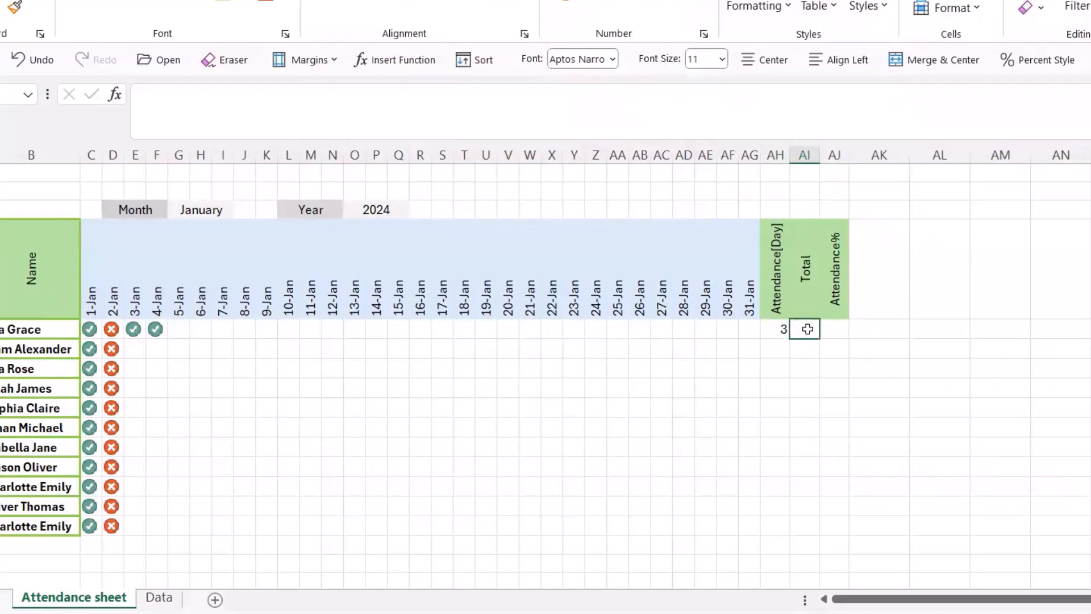
text(=count)
double_click(839, 370)
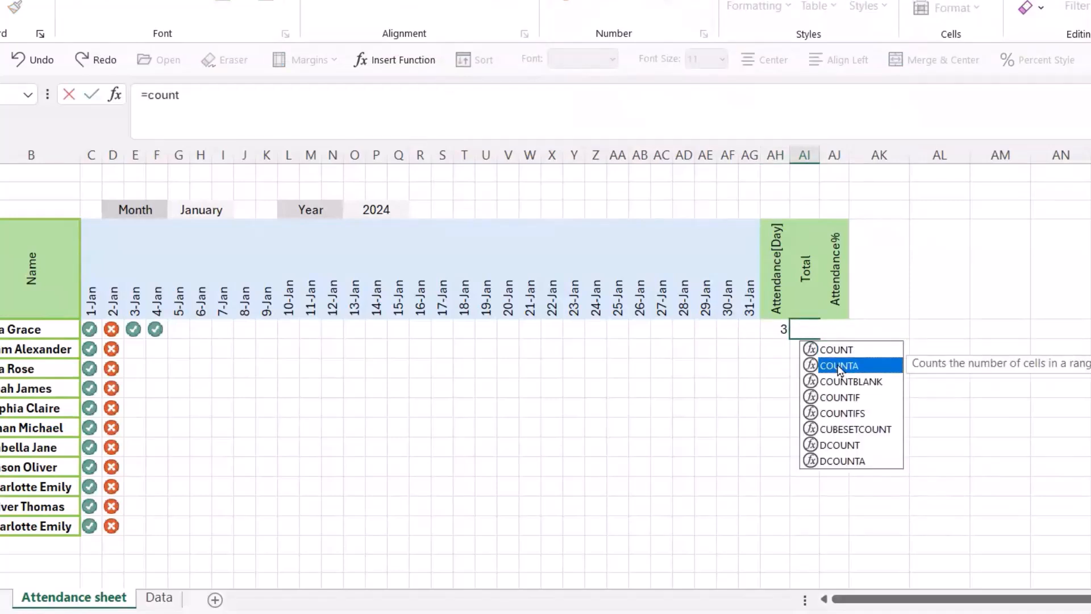
drag(90, 329, 738, 329)
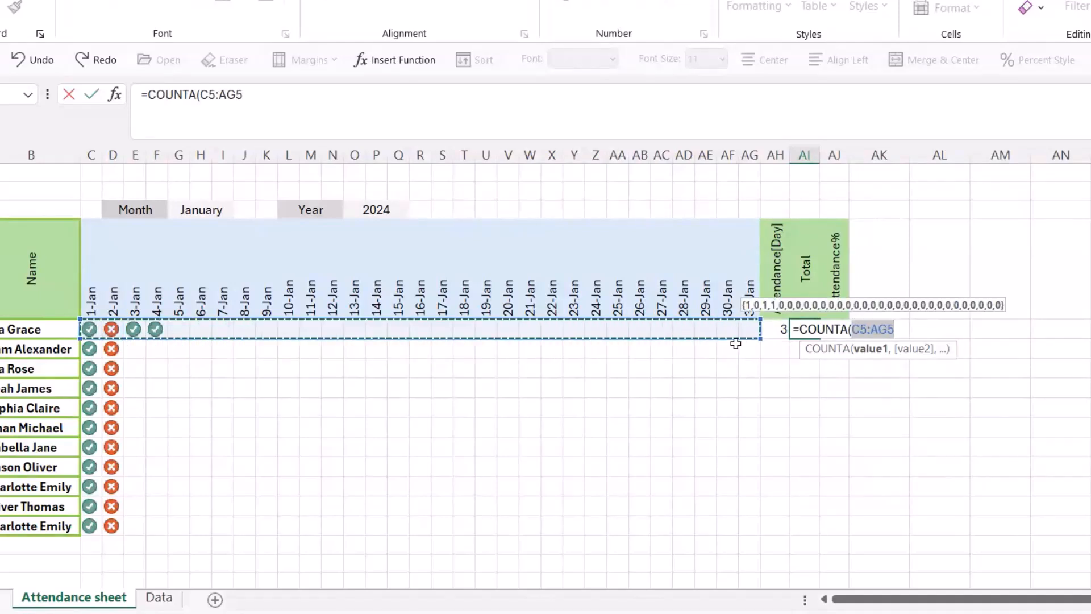
key(Return)
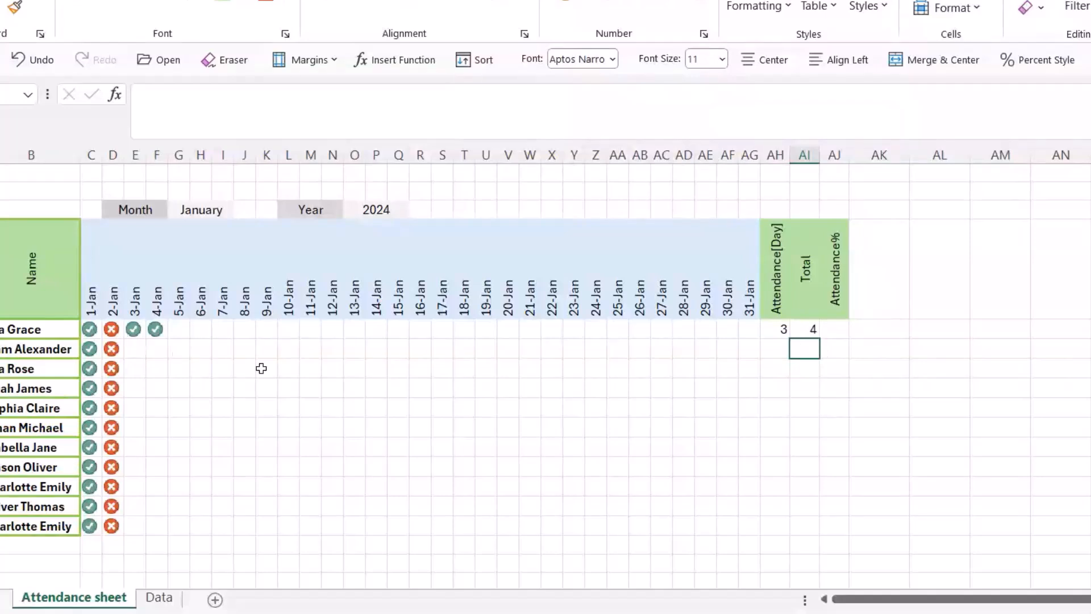
Step: Calculate the attendance rate in AJ5 with =AH5/AI5
click(838, 329)
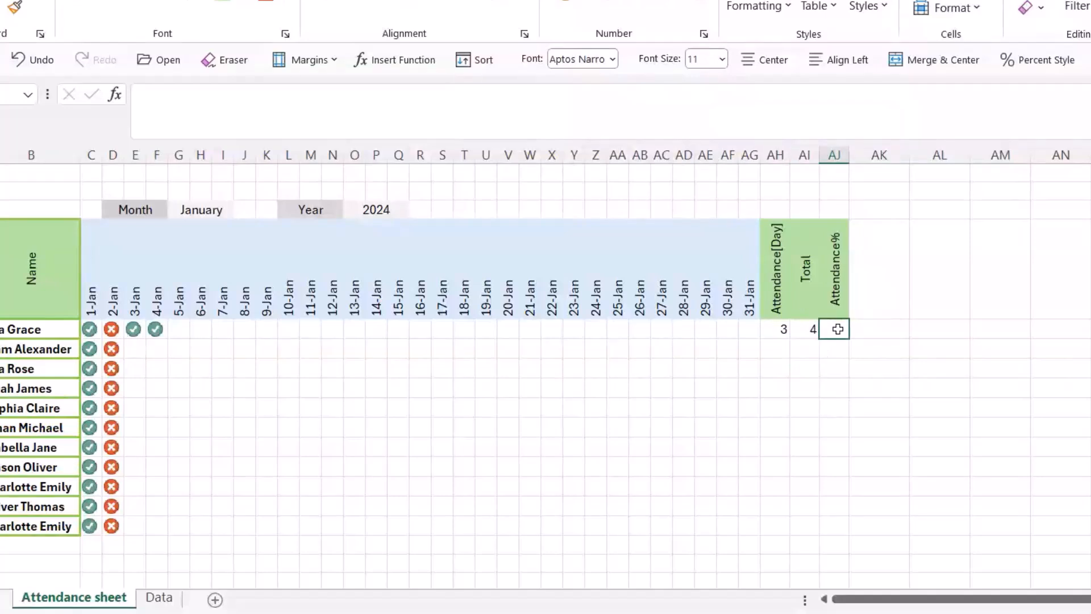
text(=)
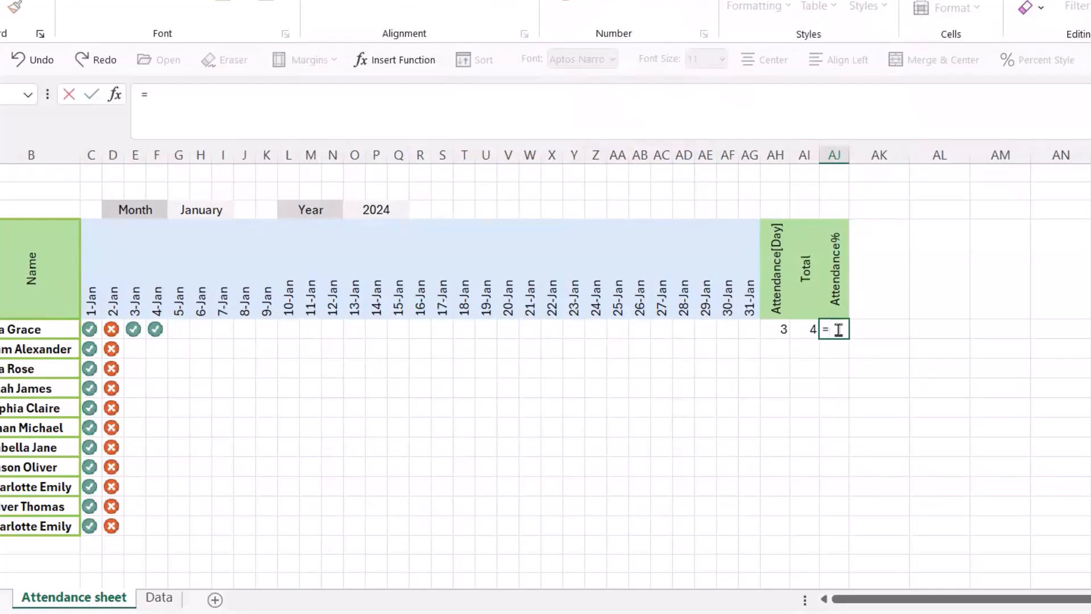
click(777, 328)
text(/)
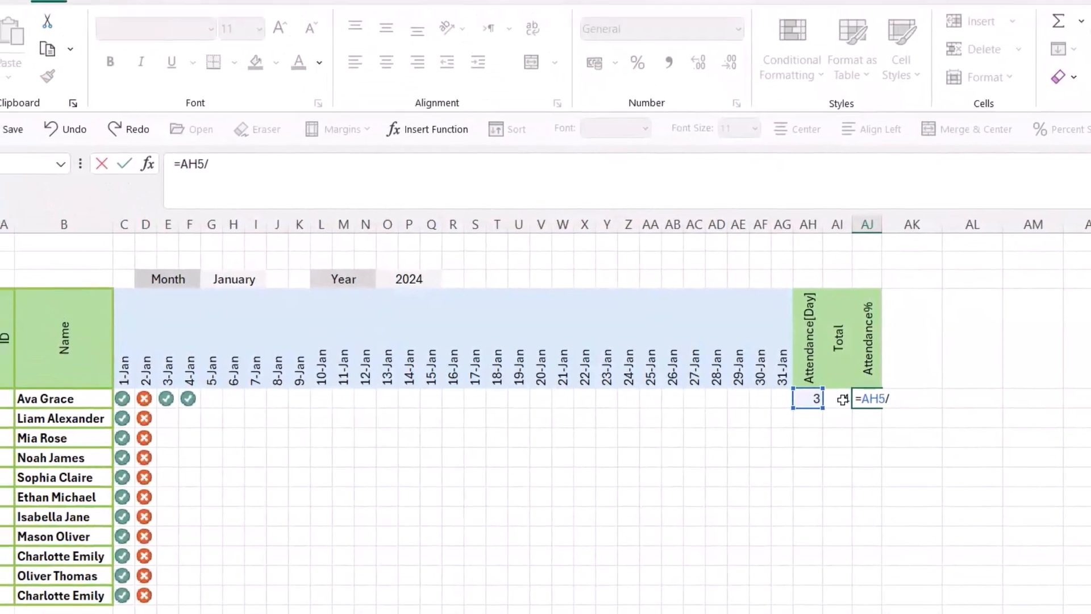
click(807, 330)
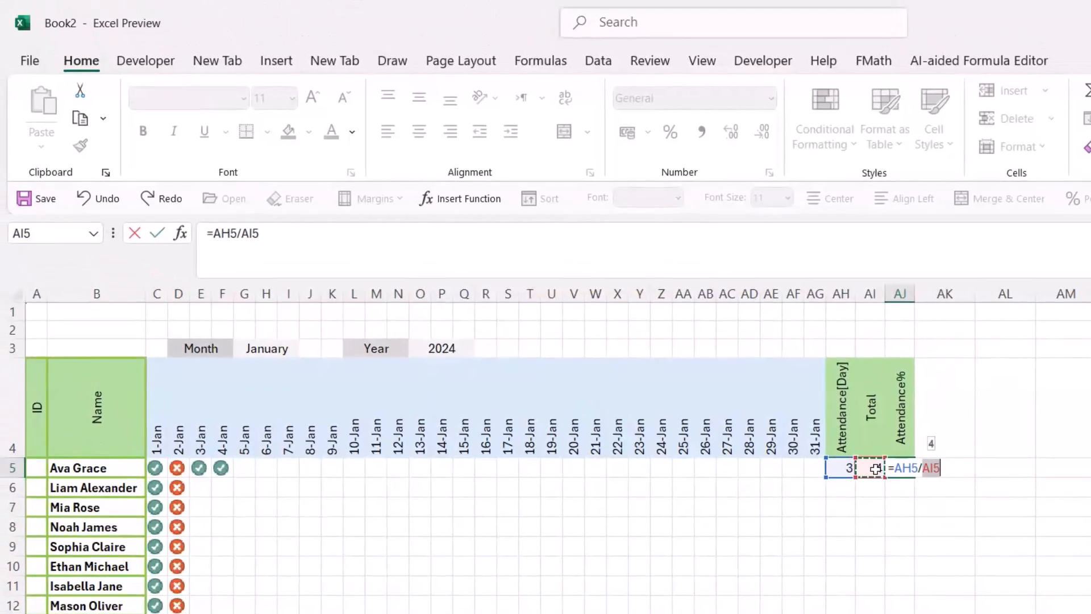
key(Return)
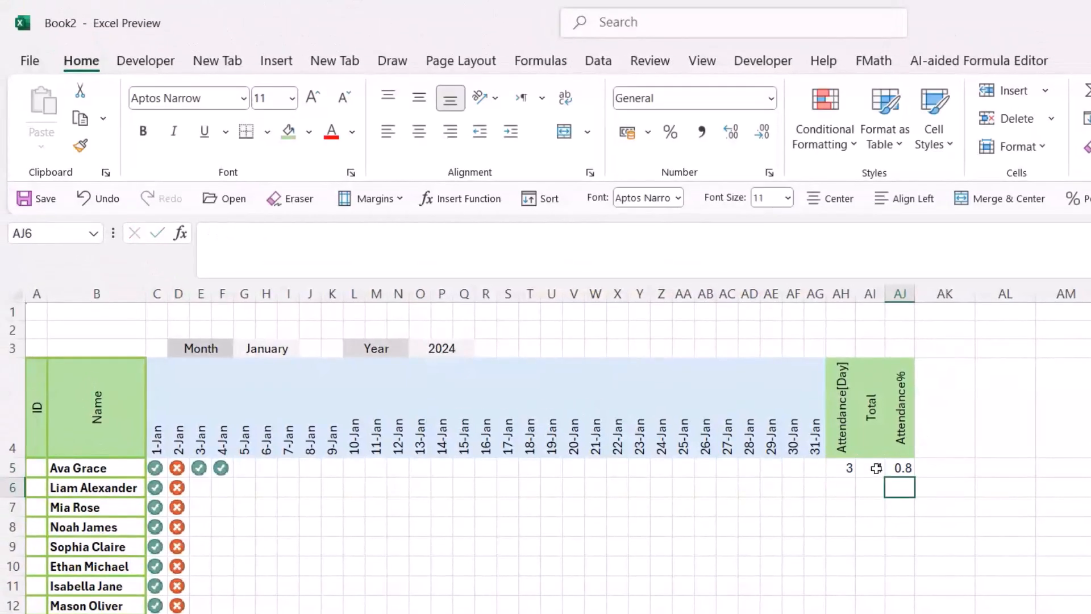
Step: Format AJ5 as a percentage and fill the AH5:AJ5 summary formulas down to row 15
click(900, 468)
click(671, 132)
click(1052, 421)
drag(841, 467, 901, 613)
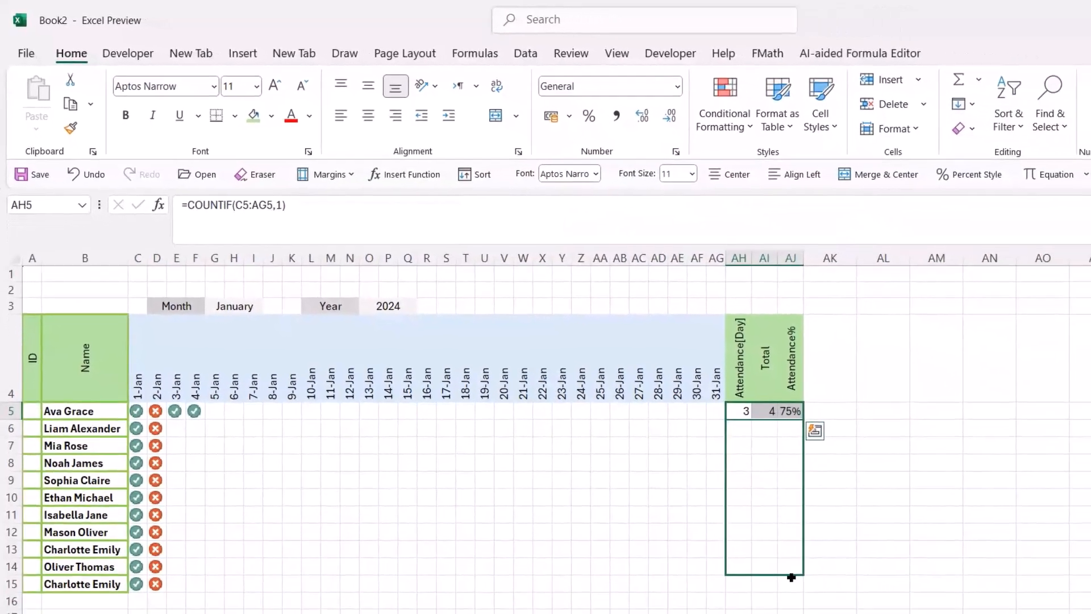
drag(791, 578, 778, 579)
Step: Enter 1 in E7 and F7 to mark attendance on 3-Jan and 4-Jan
click(177, 435)
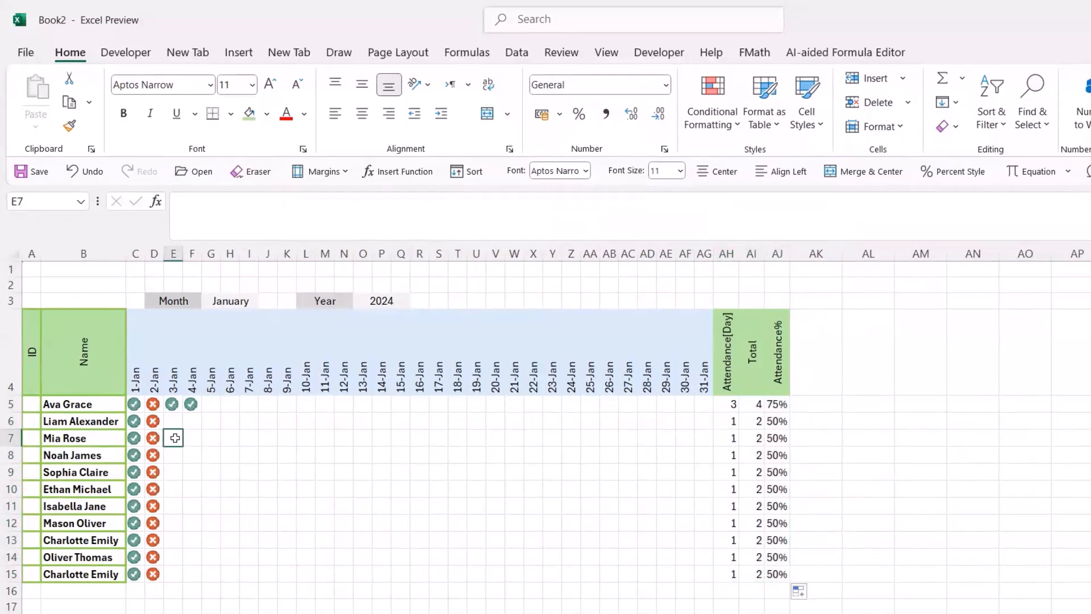
text(1)
key(Return)
click(194, 439)
text(1)
key(Return)
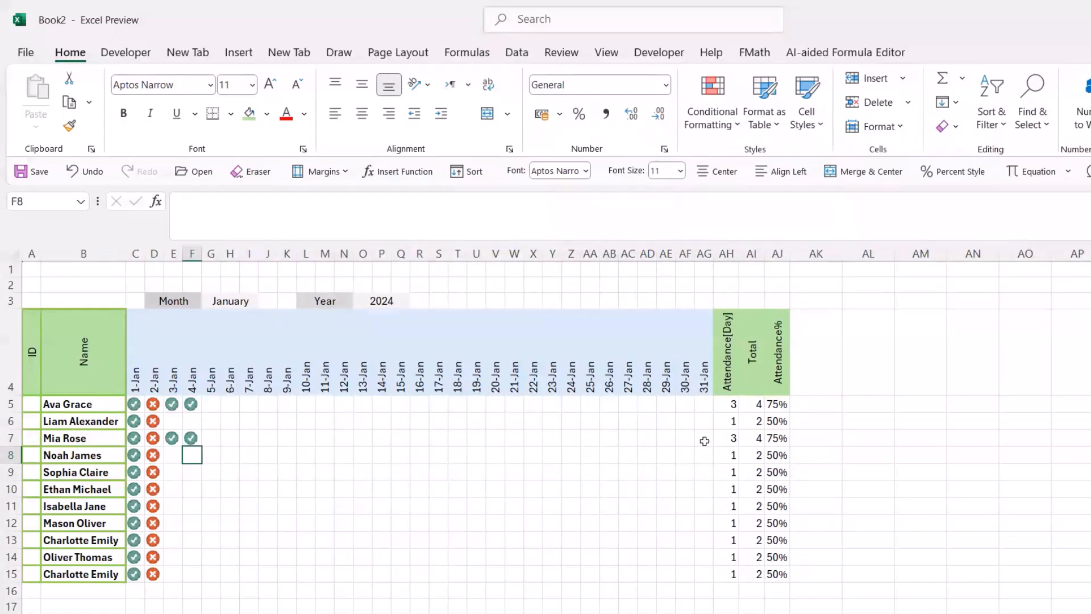
Step: Apply light blue outline and inside borders to the attendance cells C5:AG15
drag(136, 404, 708, 573)
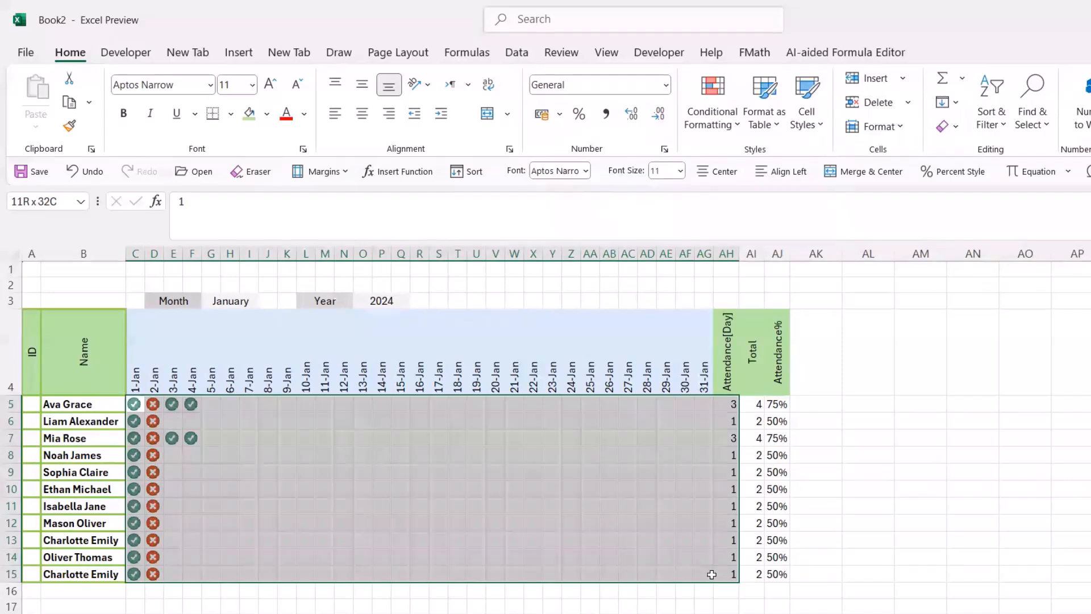
drag(713, 575, 705, 574)
click(231, 113)
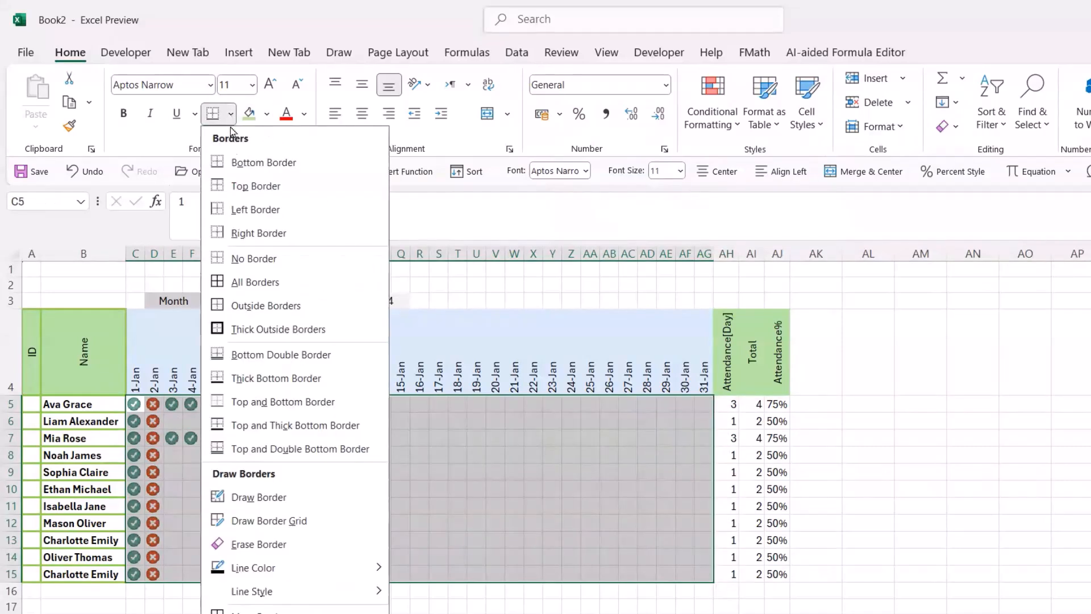
click(255, 611)
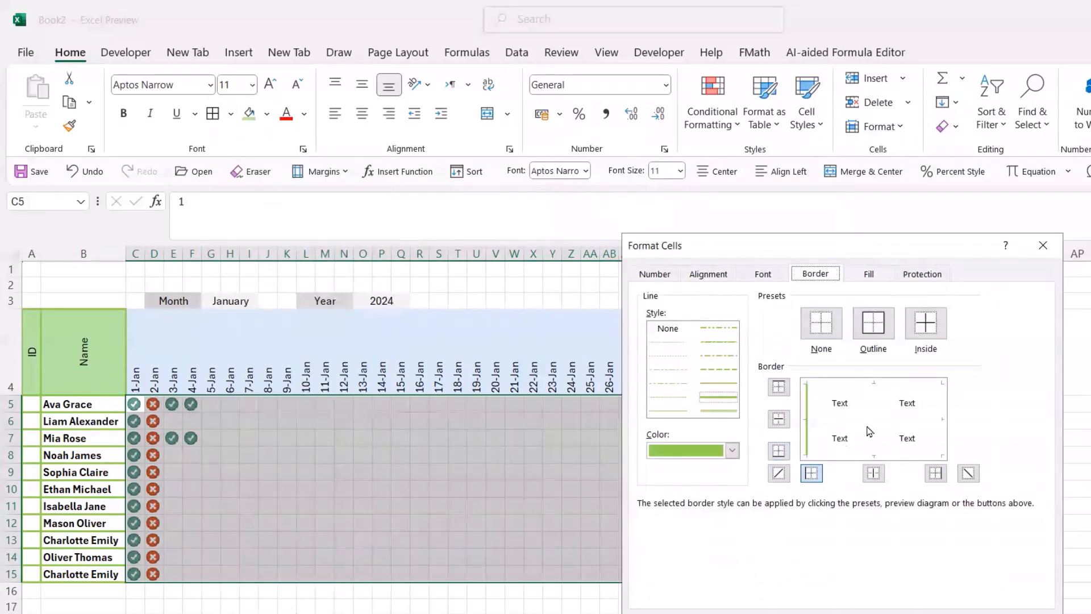
click(732, 450)
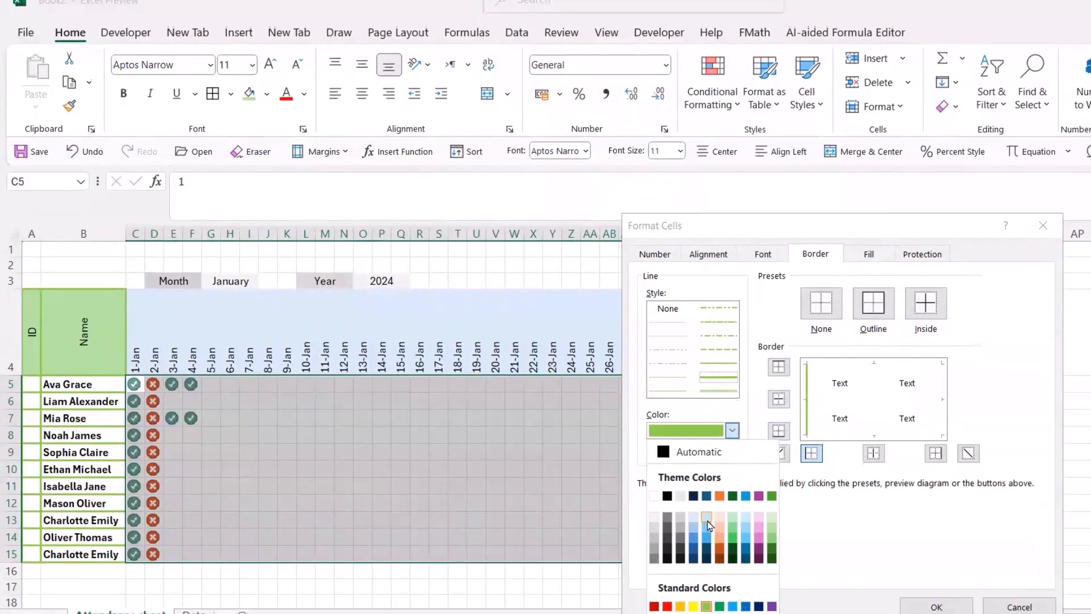
click(694, 549)
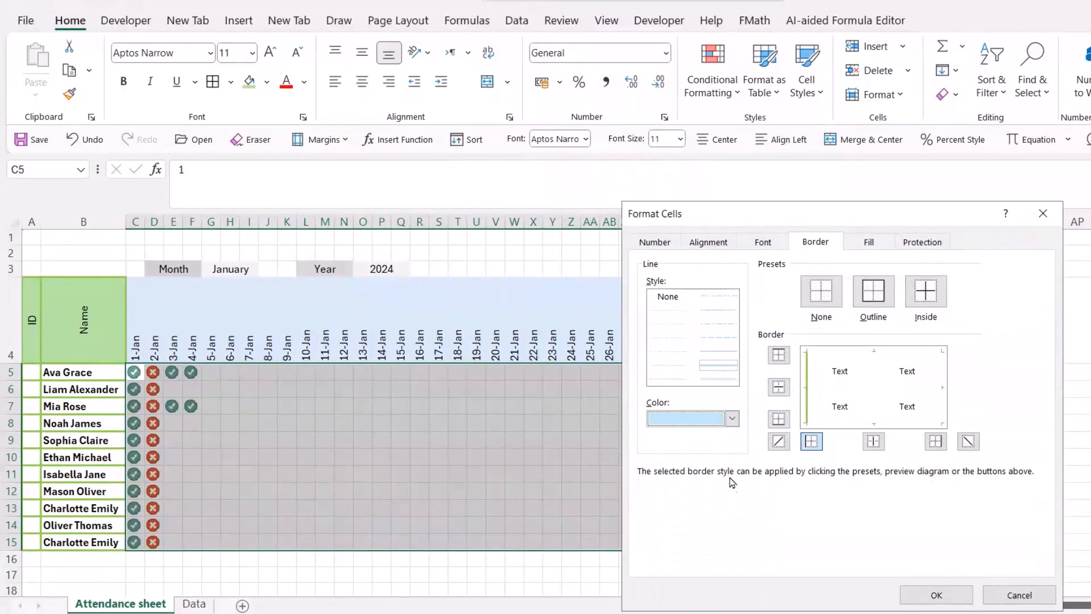
click(730, 367)
click(874, 291)
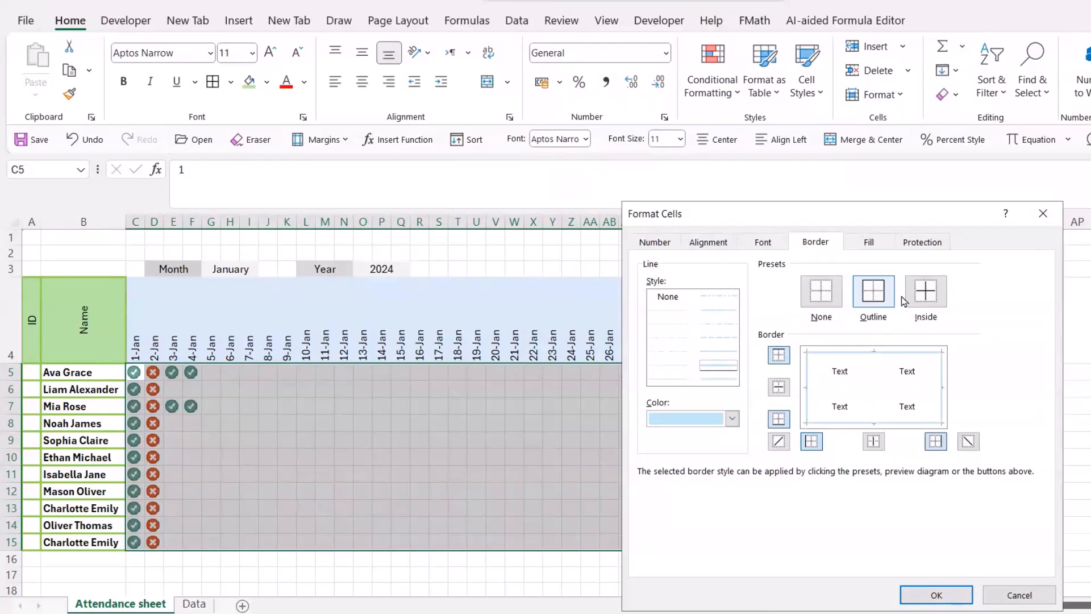
click(927, 293)
click(936, 595)
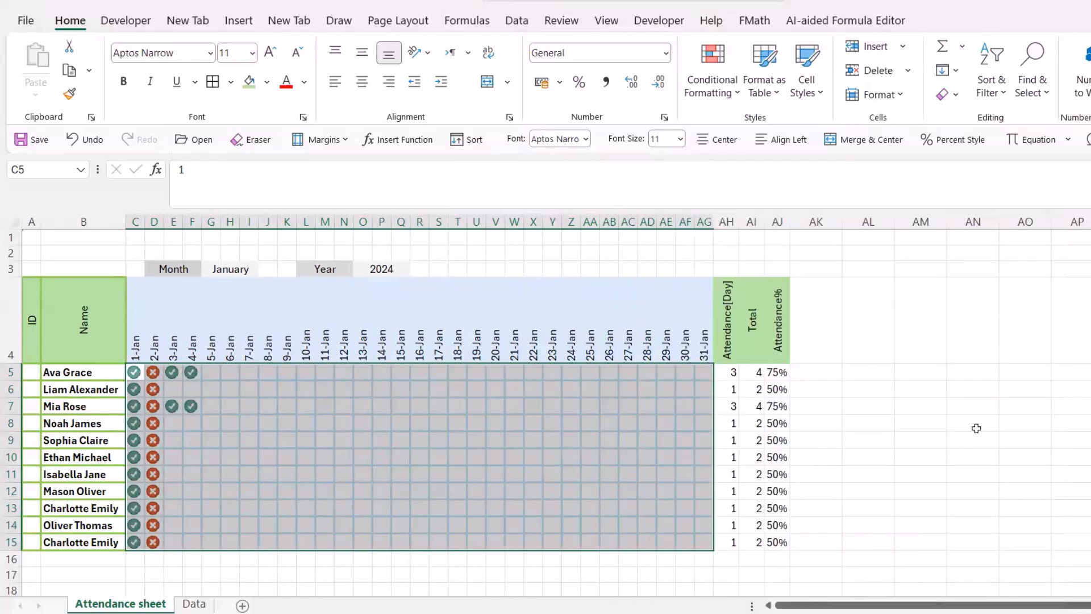
click(1069, 349)
Step: Apply light green outline and inside borders to the summary cells AH5:AJ15
drag(728, 371, 783, 543)
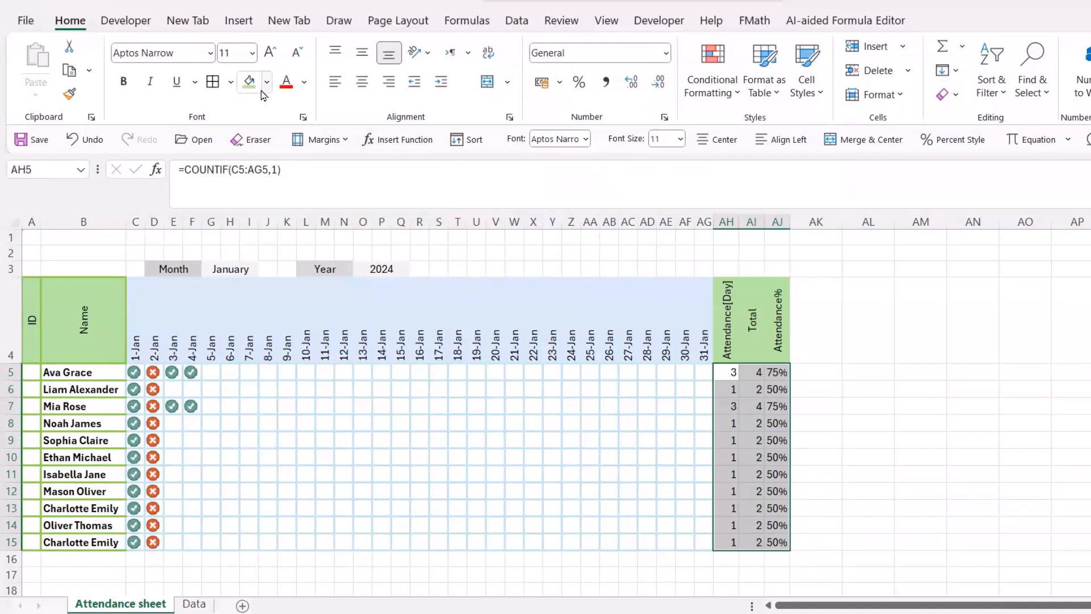
click(213, 82)
click(732, 419)
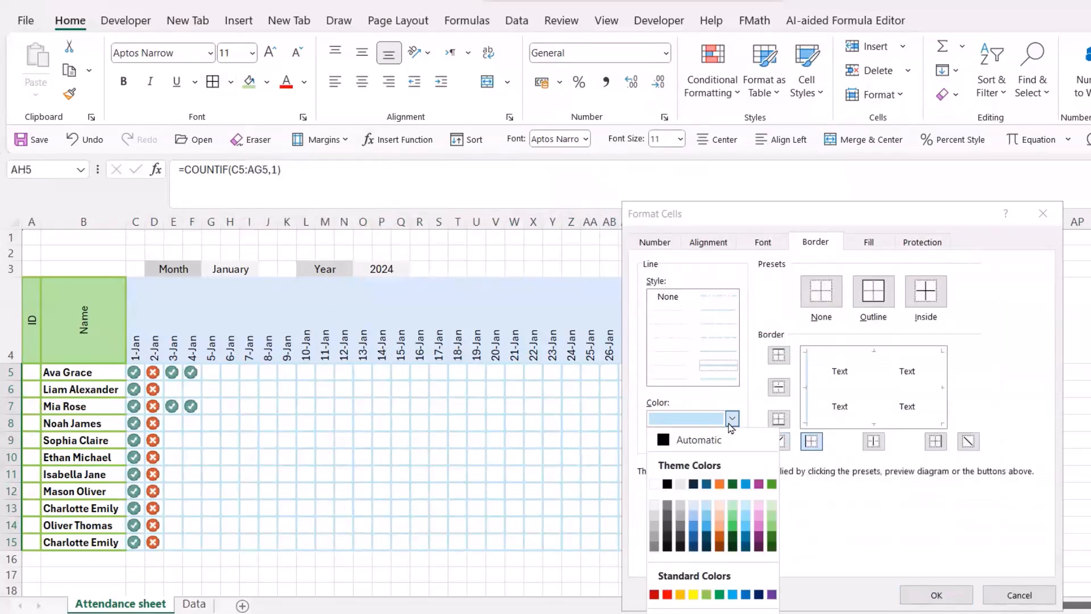
click(773, 507)
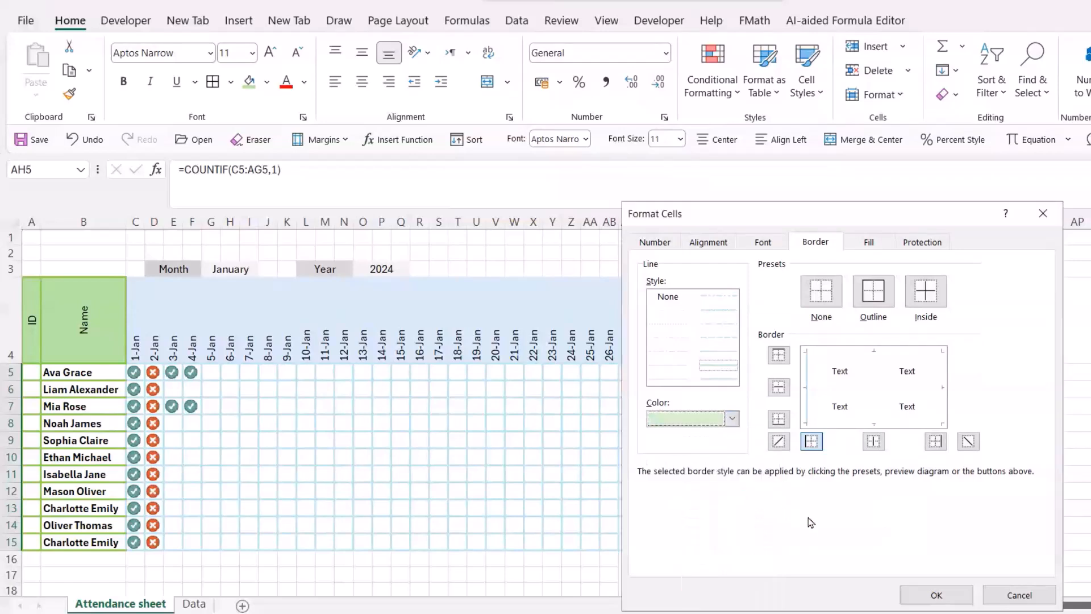
click(874, 291)
click(922, 302)
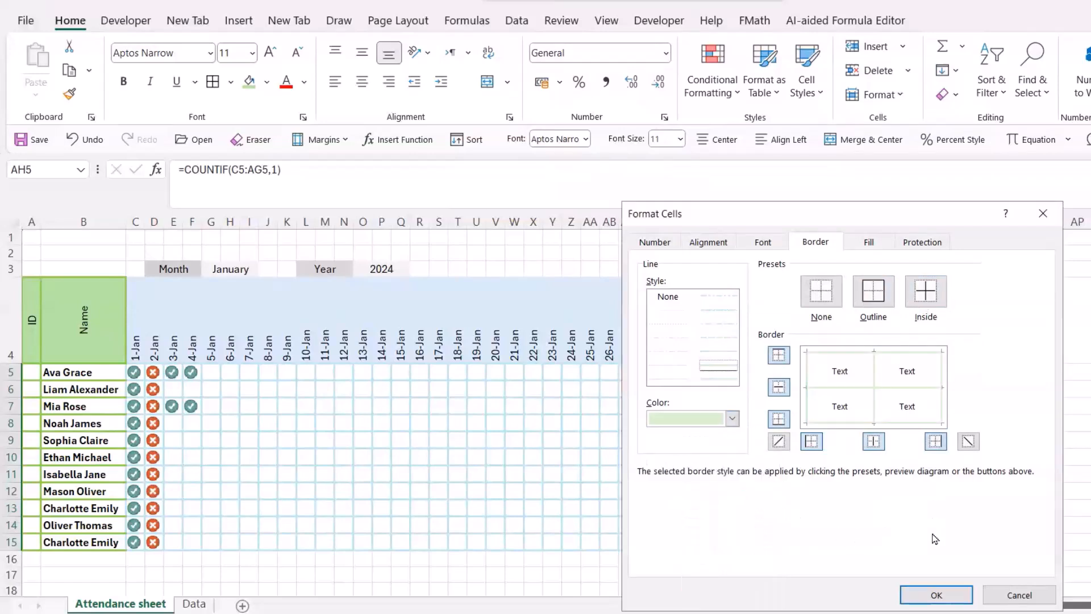
click(935, 594)
click(1038, 437)
click(952, 427)
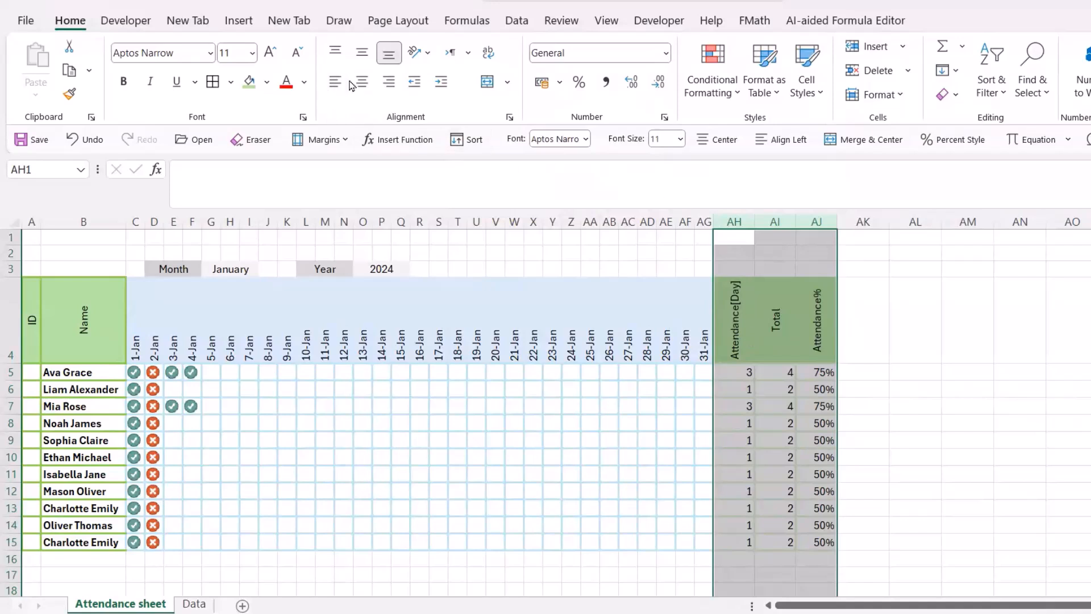
Step: Centre the contents of summary columns AH:AJ horizontally and vertically
click(361, 81)
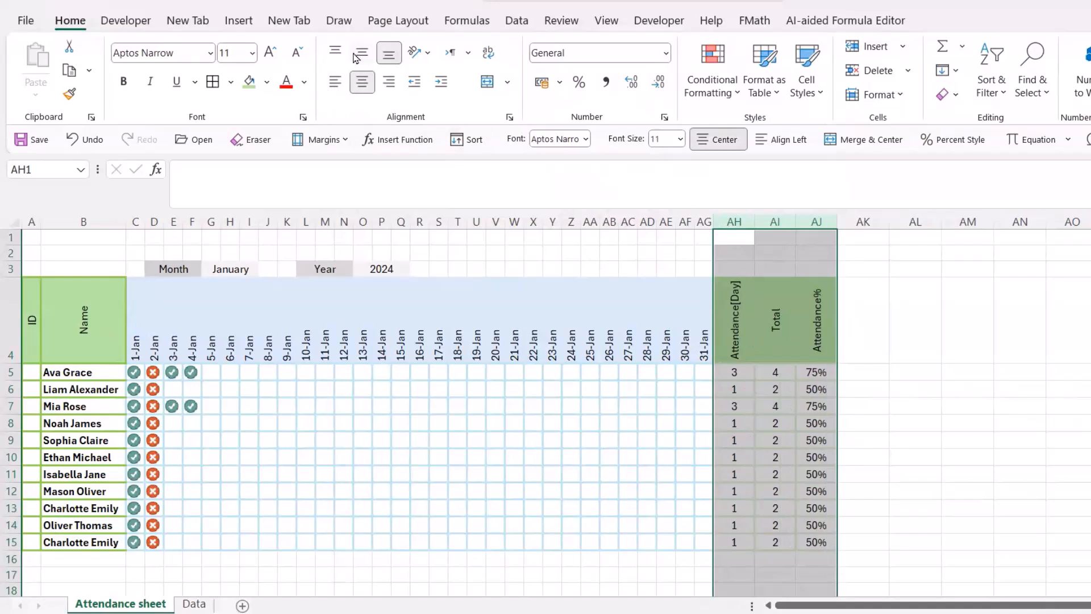
click(901, 297)
Step: Set up a data bar conditional formatting rule for AJ5:AJ15 with number-type minimum 0 and maximum 1
drag(809, 370, 816, 541)
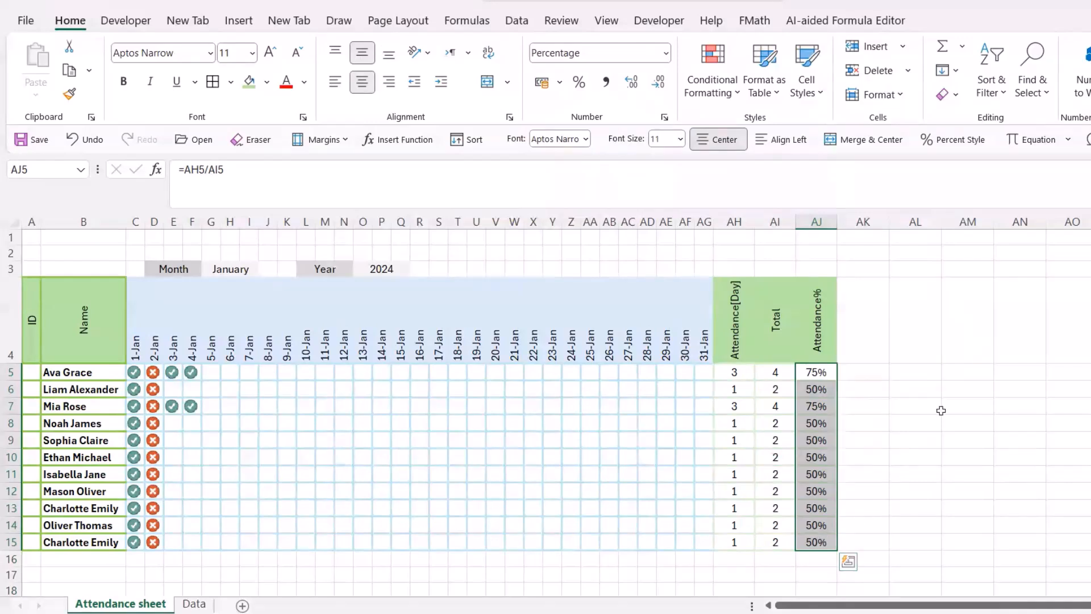
click(737, 95)
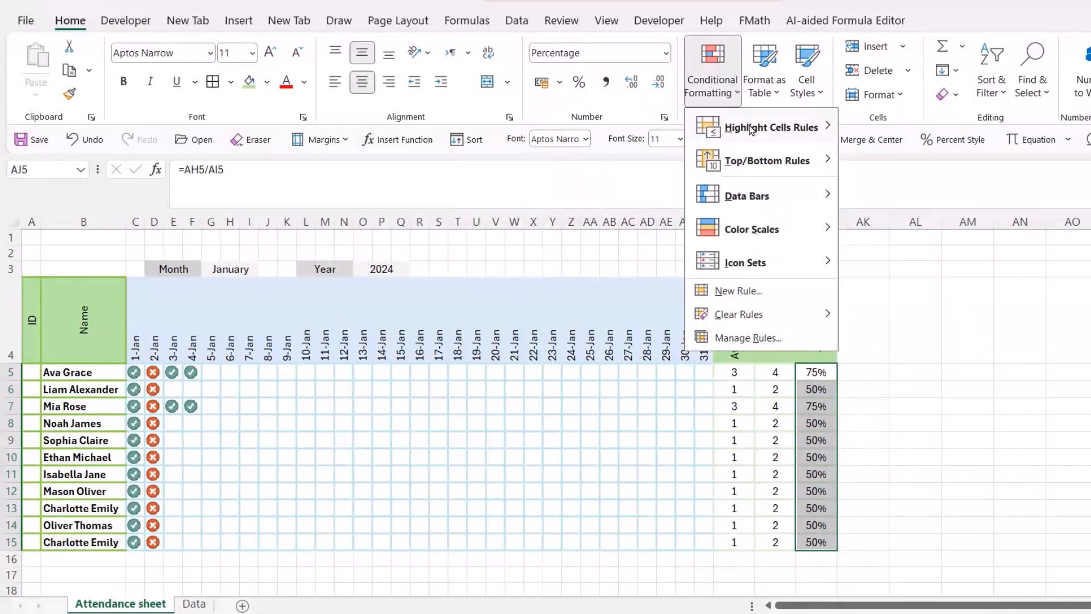
click(738, 291)
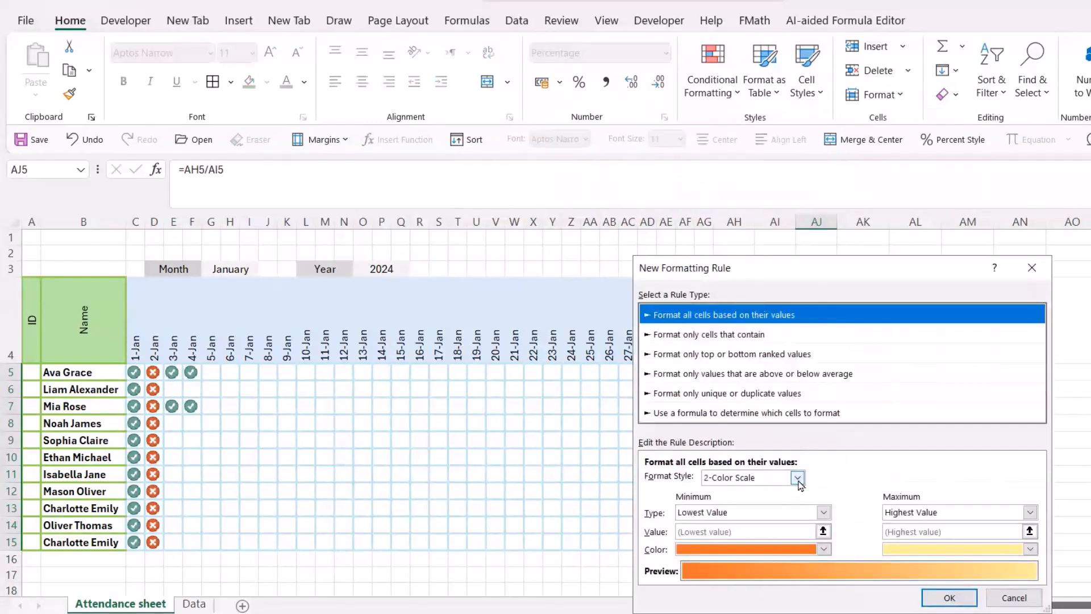
click(798, 479)
click(736, 520)
click(843, 510)
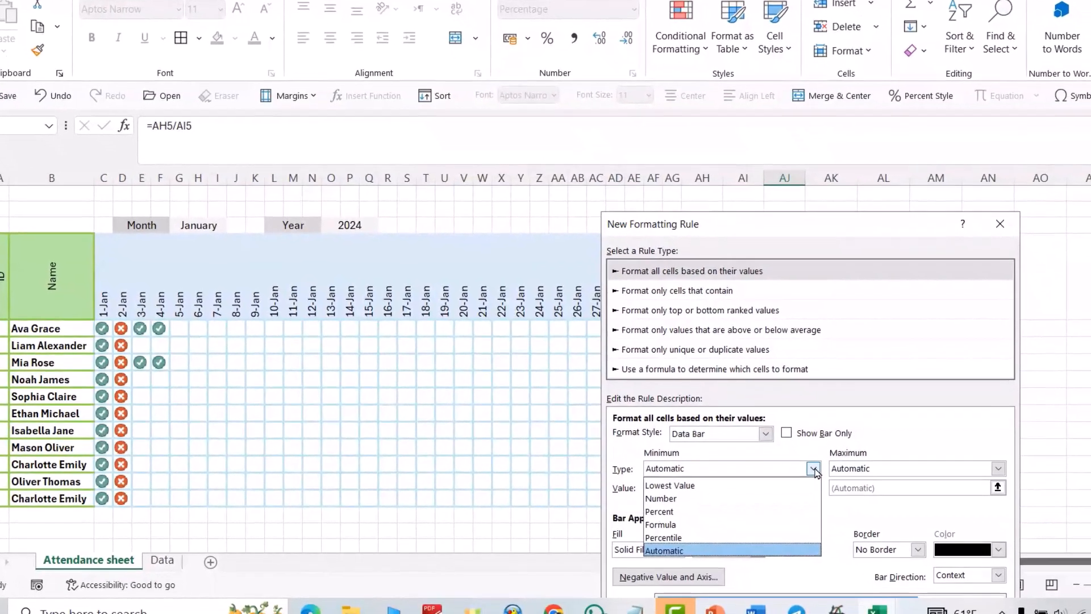
click(665, 499)
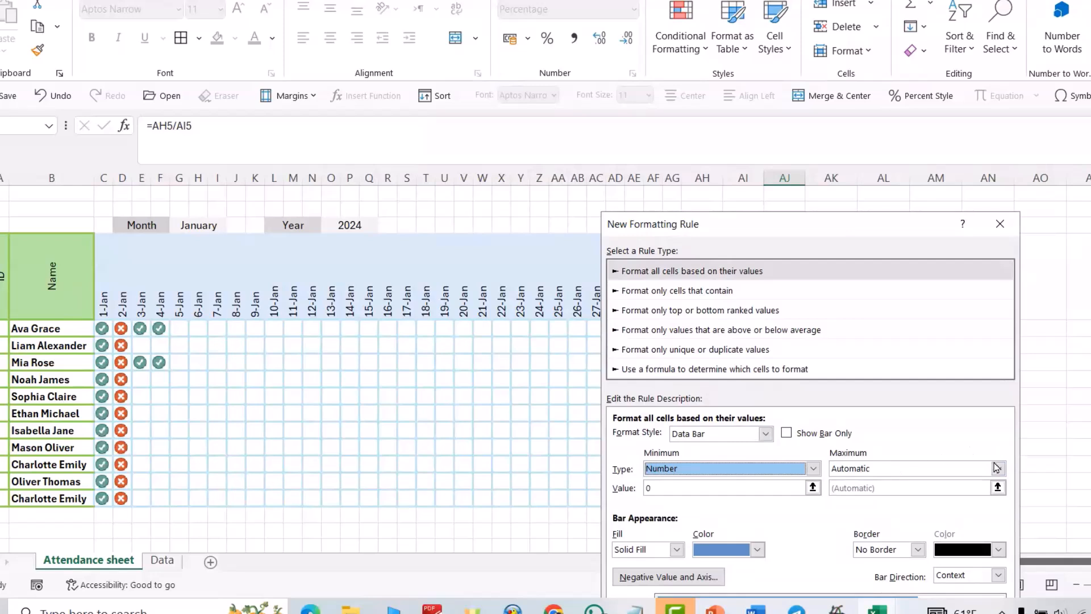
click(999, 468)
click(853, 498)
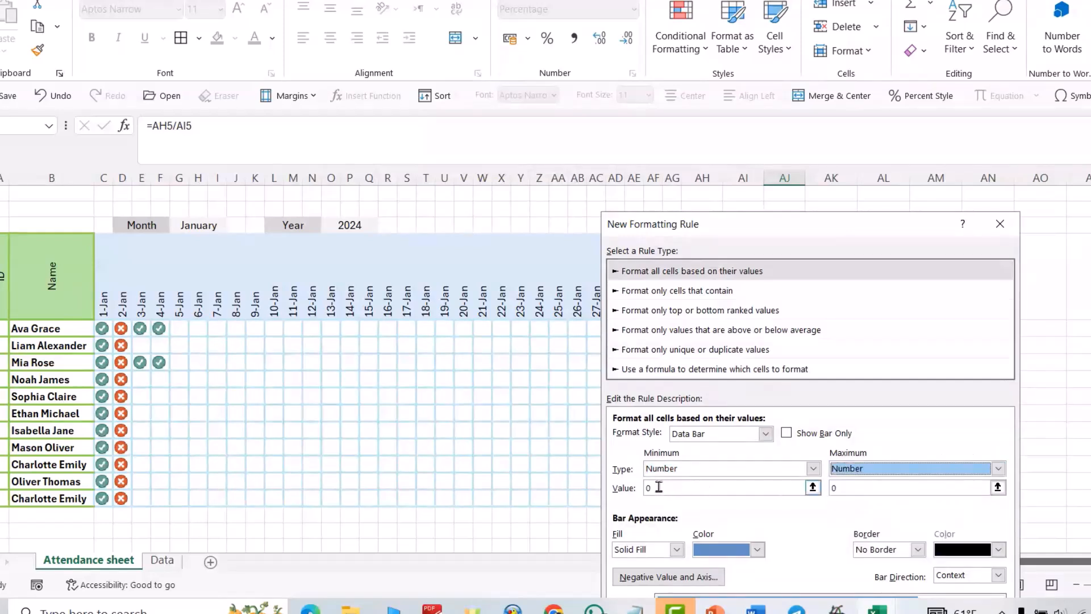
click(850, 488)
text(1)
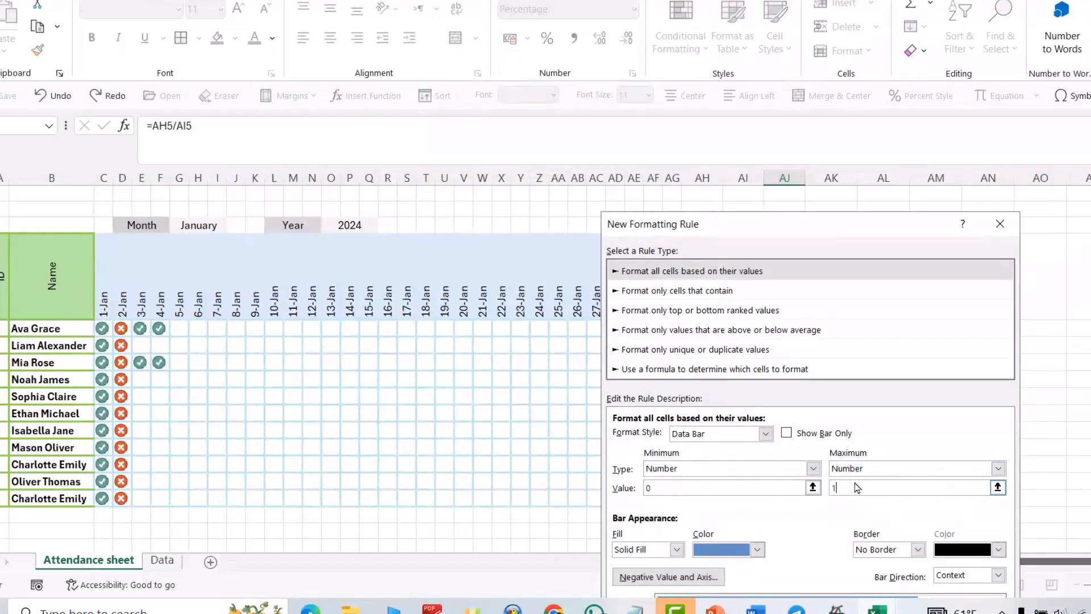
Step: Give the data bars a light green fill and a solid light green border, and apply the rule
click(758, 549)
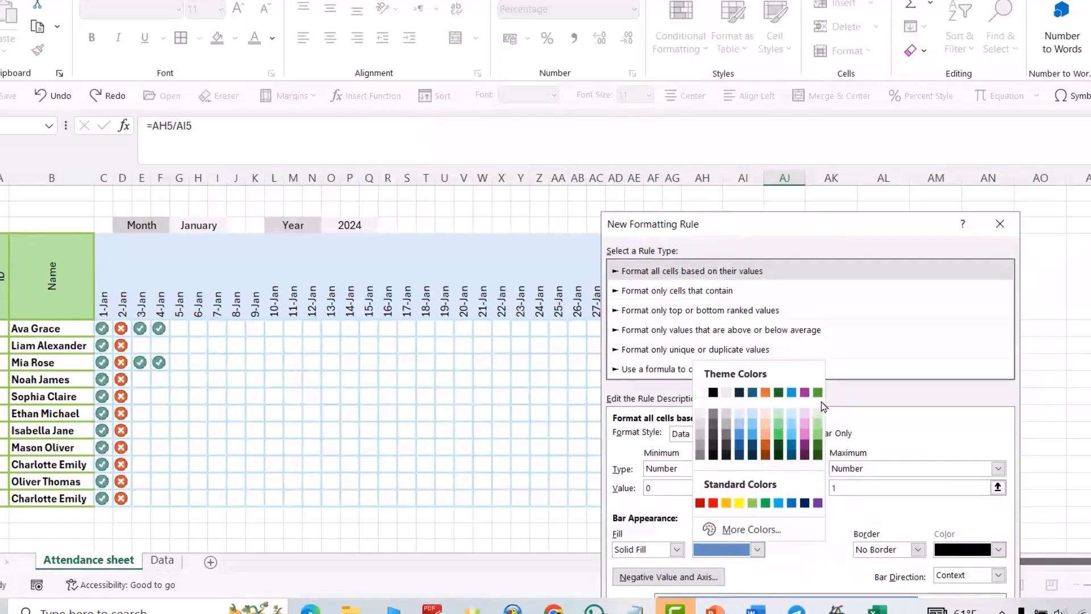
click(818, 421)
click(918, 550)
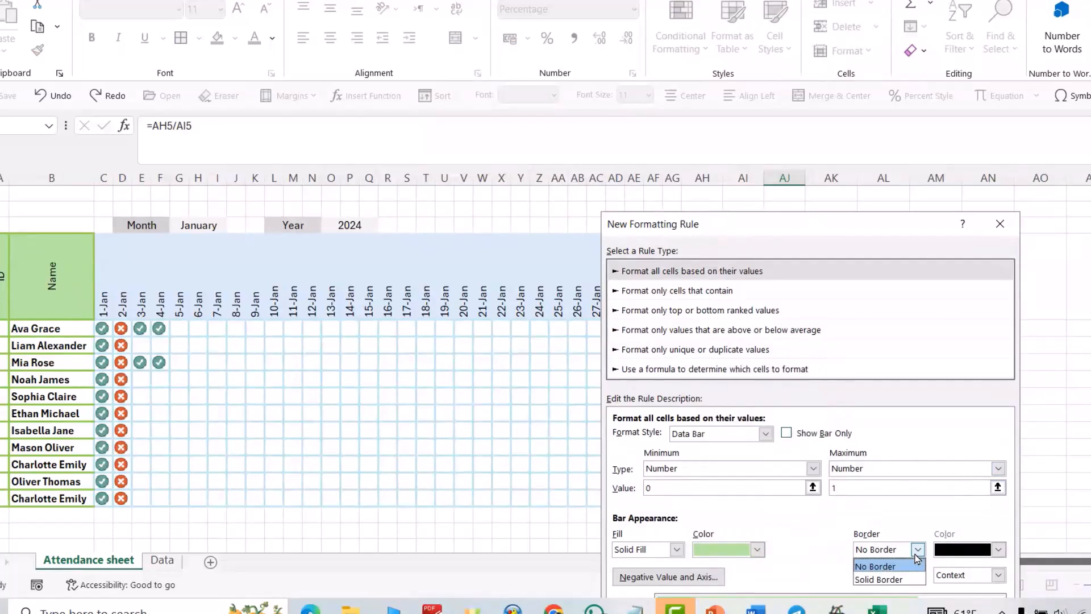
click(882, 579)
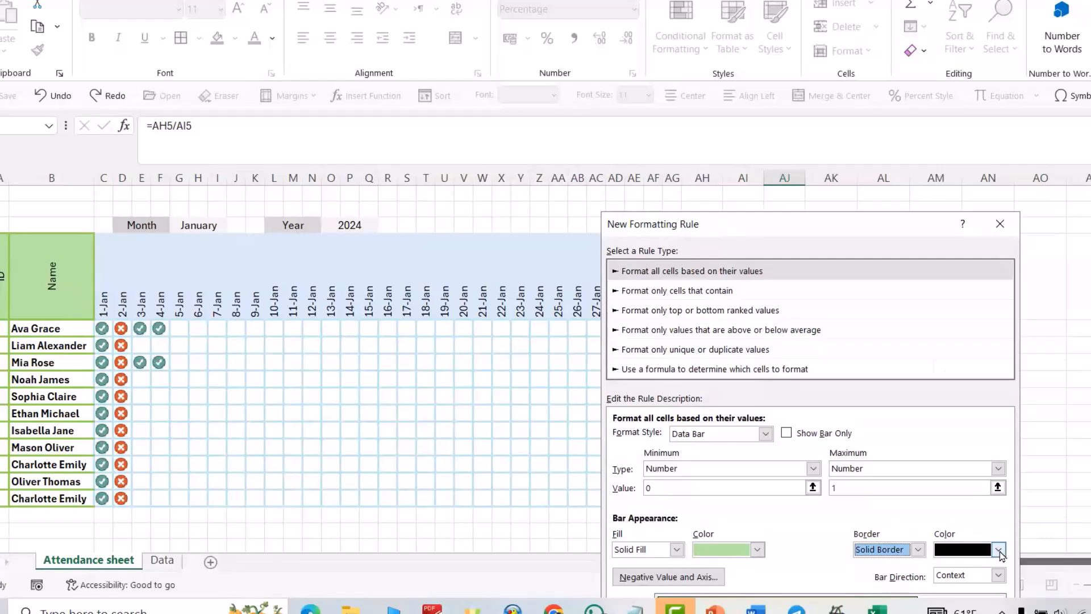
click(999, 550)
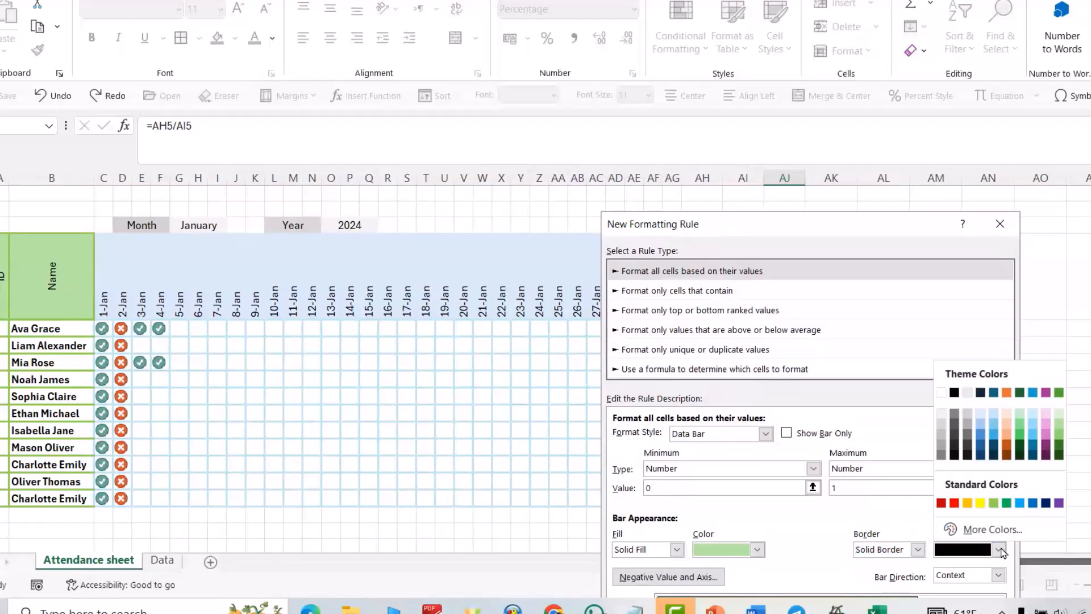
click(1059, 426)
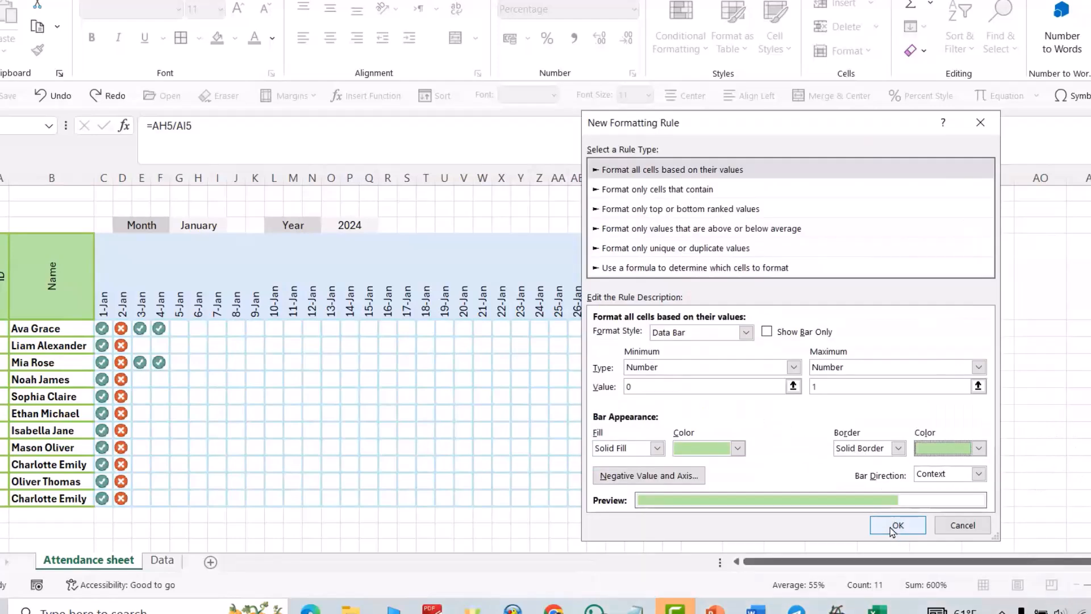
click(896, 523)
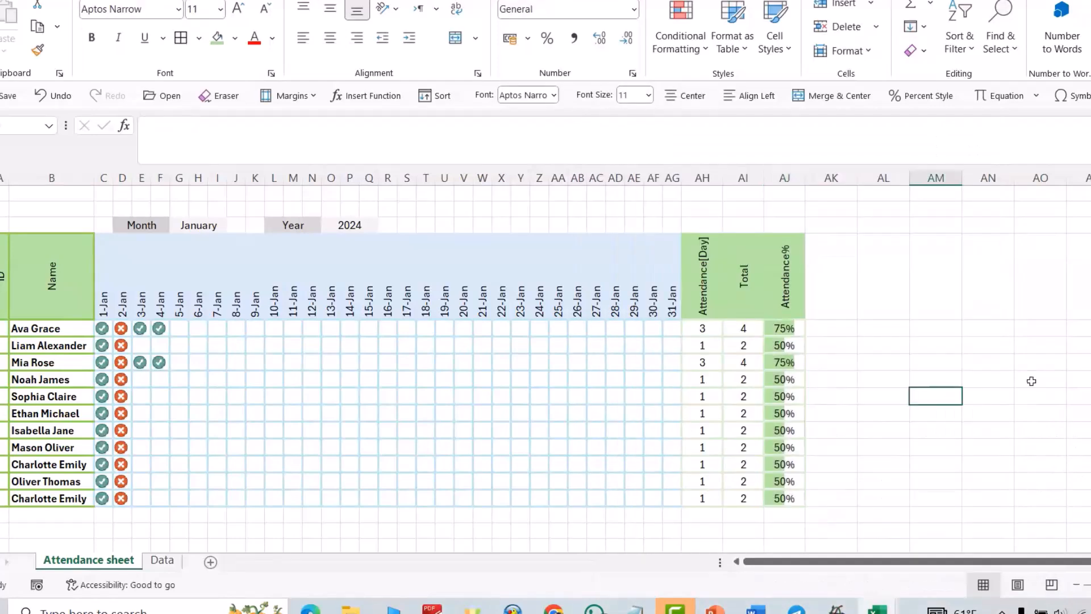
Step: Enter 0 for 5-Jan and 1 for 6-Jan to 8-Jan in cells G5:J5
click(139, 381)
drag(101, 328, 160, 328)
click(176, 332)
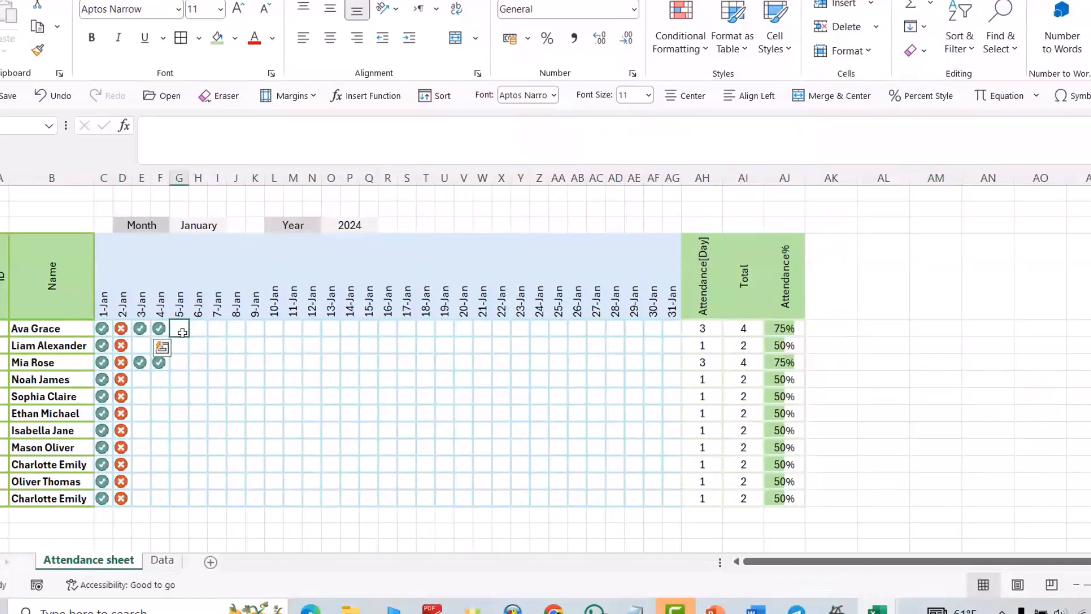
text(0)
key(Right)
text(1)
key(Return)
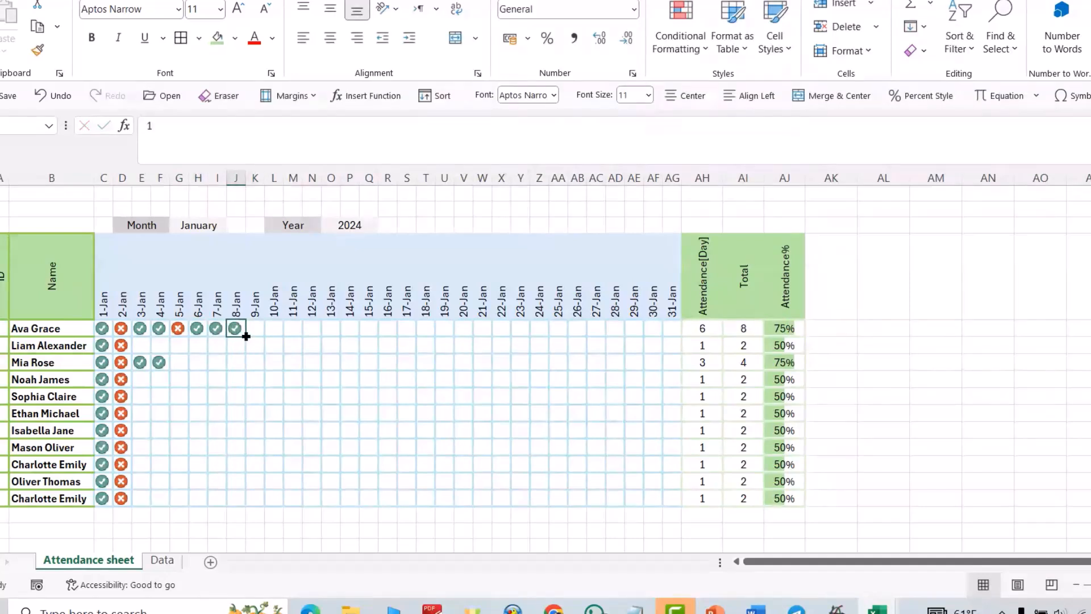
Step: Fill the 1 in J5 across to M5 and copy the attendance in C5:M5 down to row 15
drag(246, 337, 297, 335)
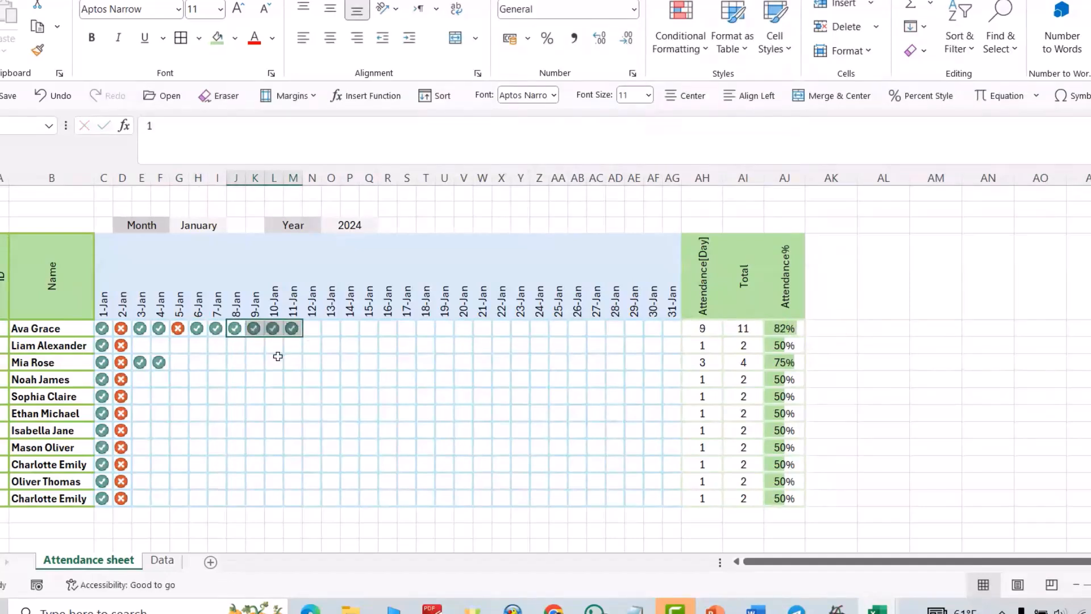
drag(100, 329, 298, 507)
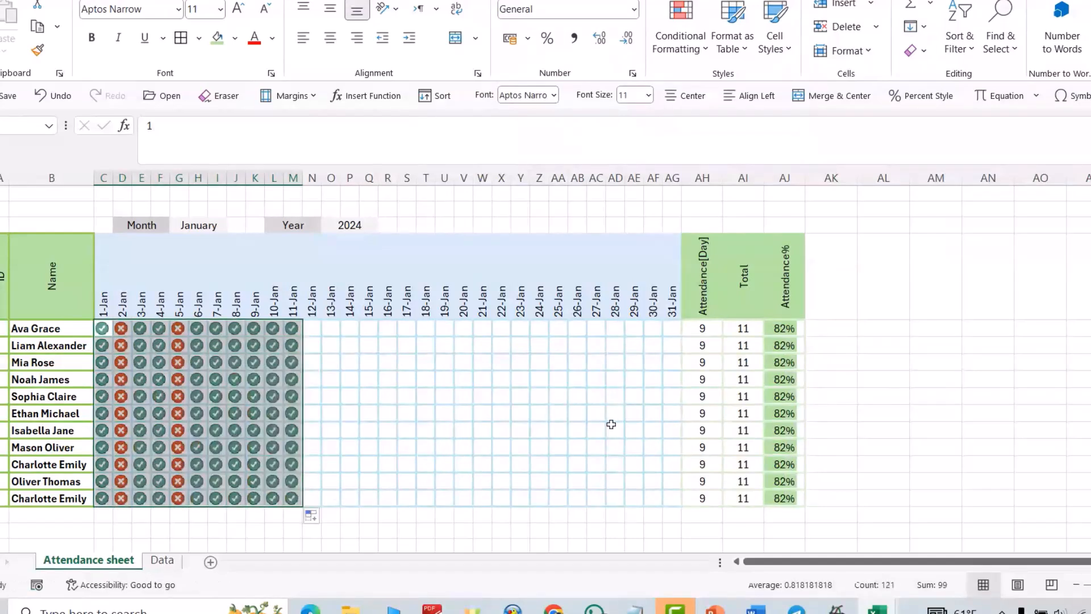
click(921, 360)
Step: Enter 0 in K8 and L8 to mark absences on 9-Jan and 10-Jan
click(256, 380)
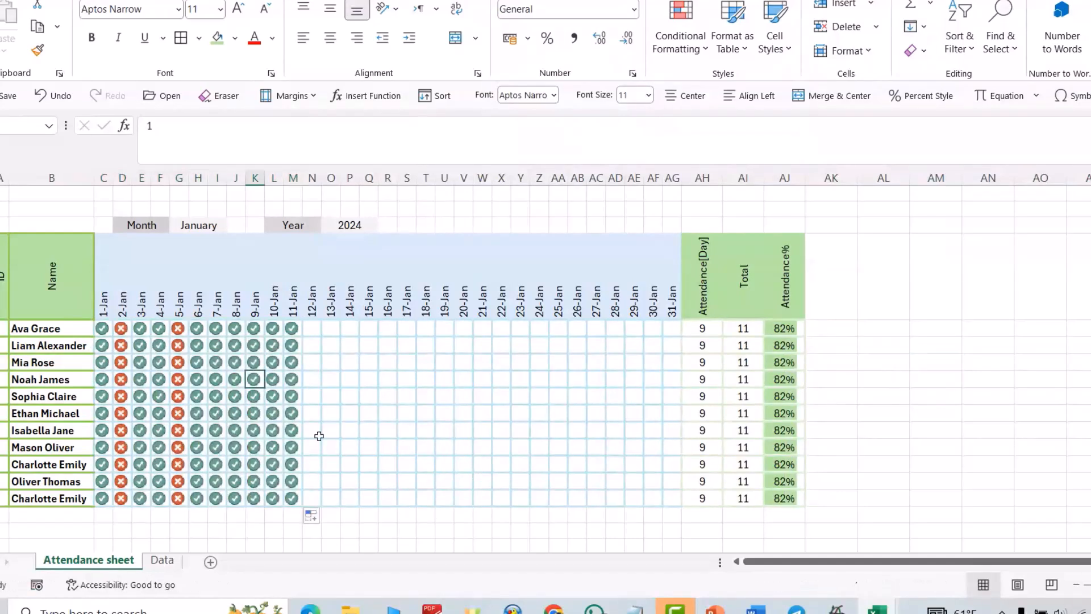
text(0)
key(Return)
click(703, 328)
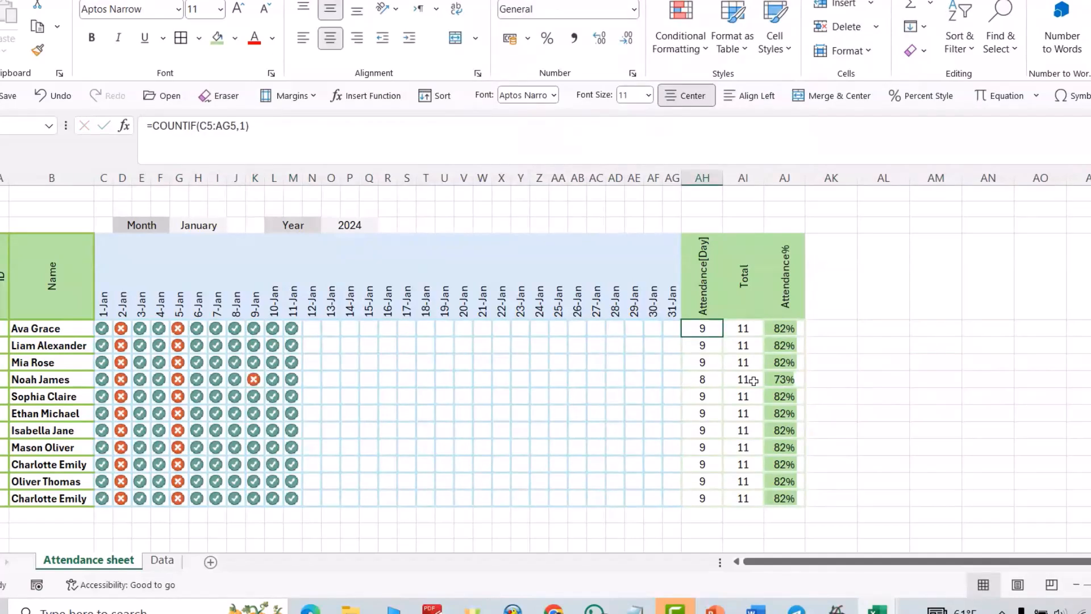
click(275, 379)
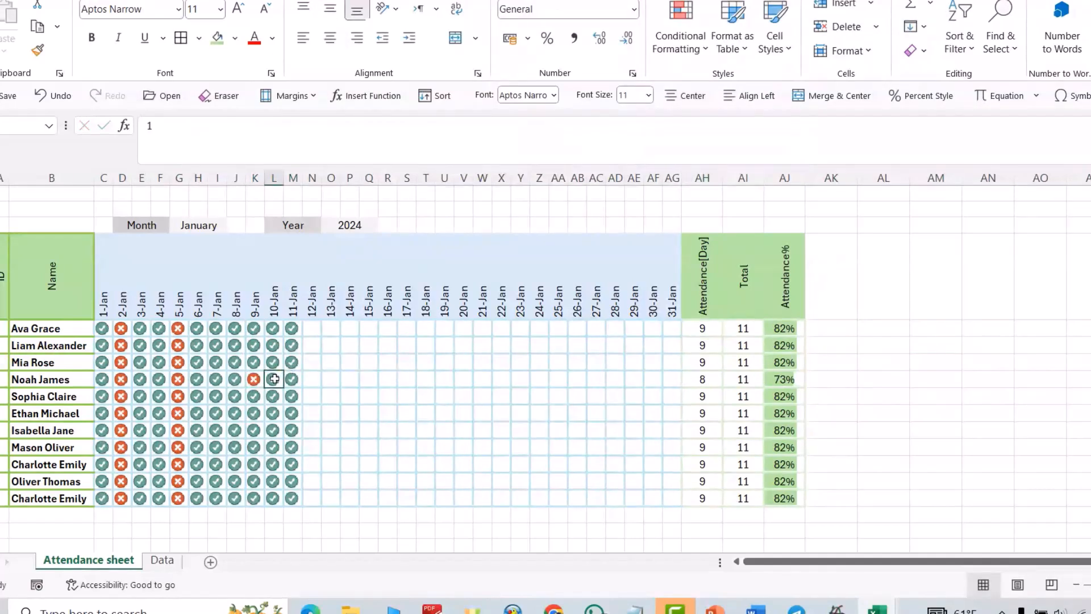
text(0)
key(Return)
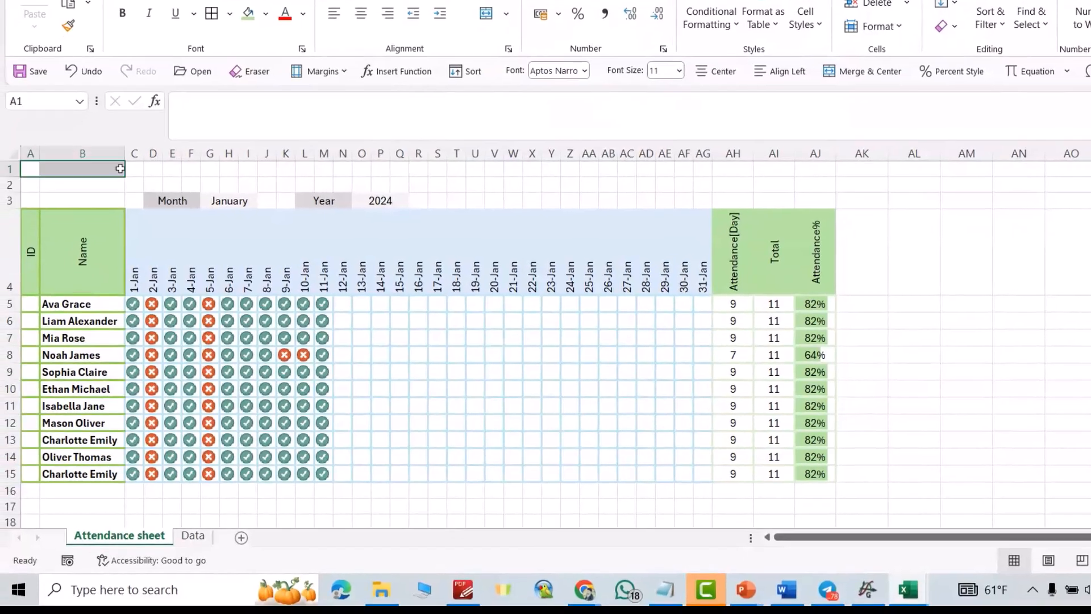
Step: Merge and centre A1:AJ1 and enter the title formula ="Attendance Sheet For "&G3&"-"&O3&""
drag(4, 194, 791, 196)
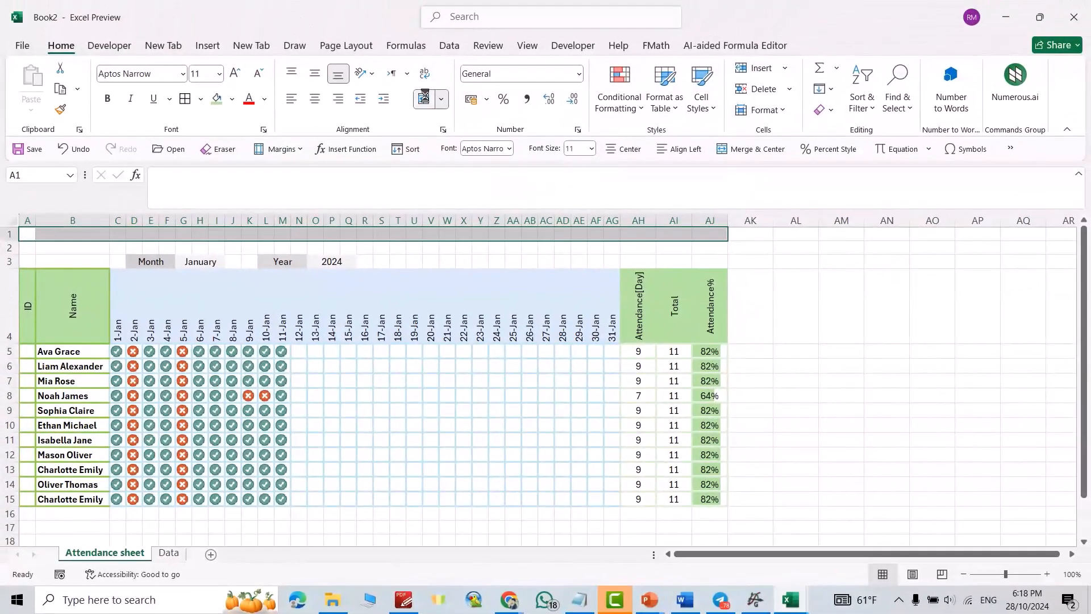
click(424, 97)
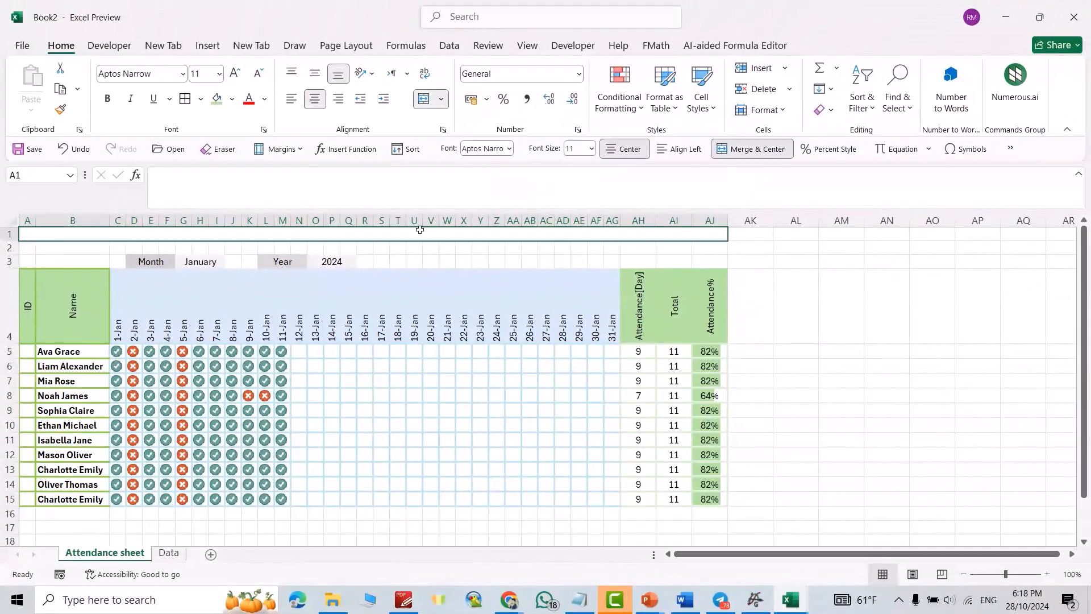
text(="Attendance Sheet)
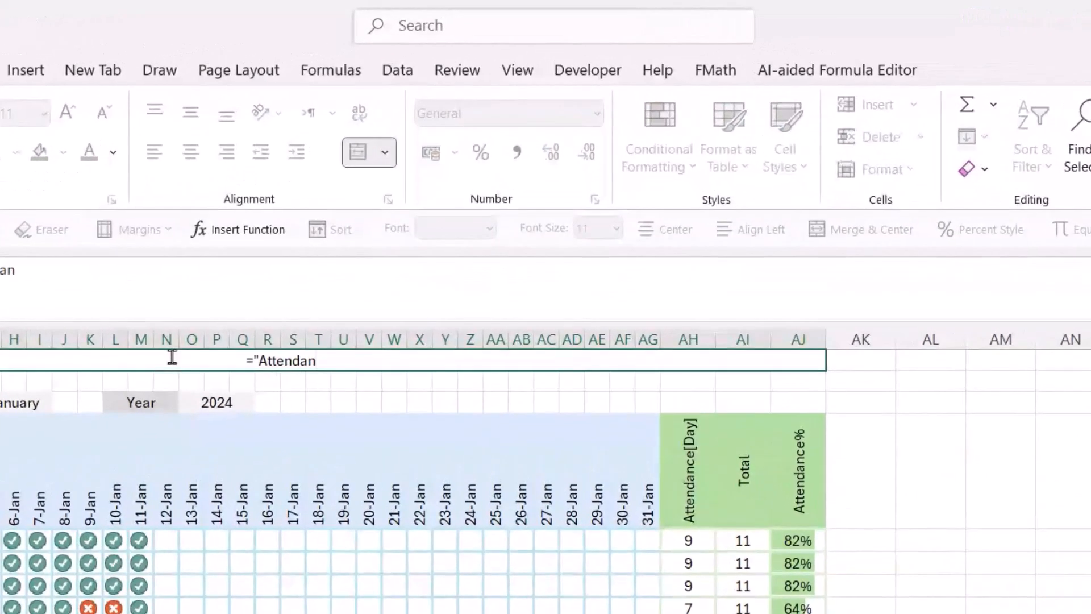
text( For )
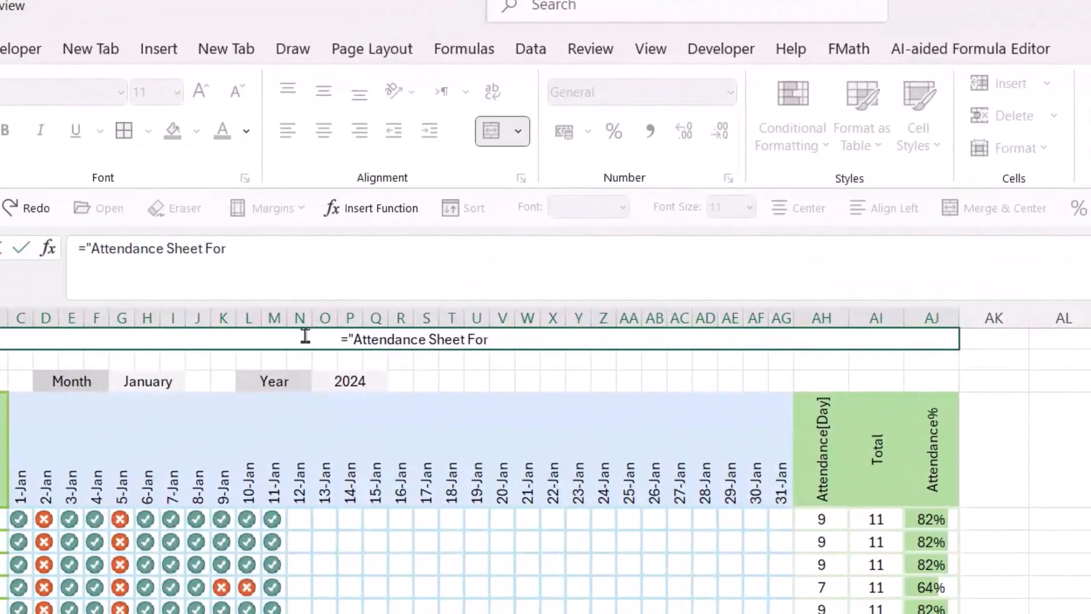
text("&)
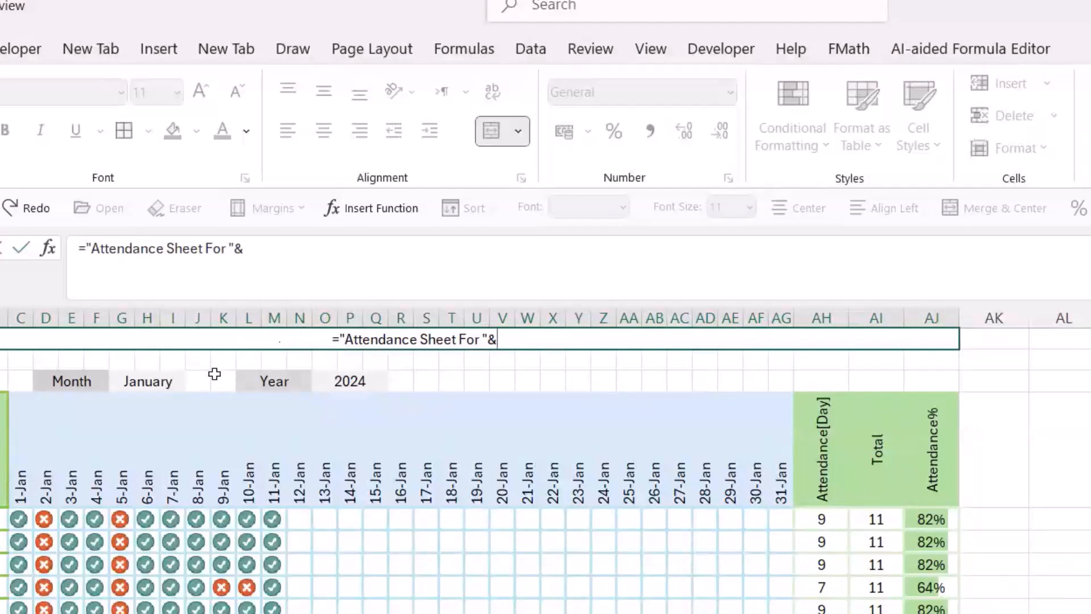
click(148, 386)
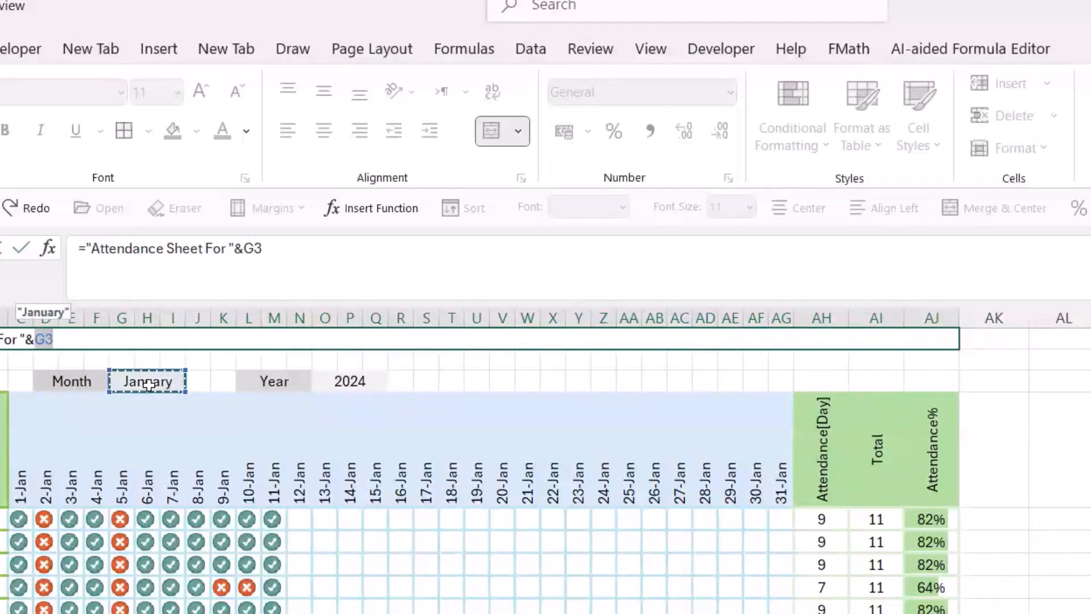
text(&"-)
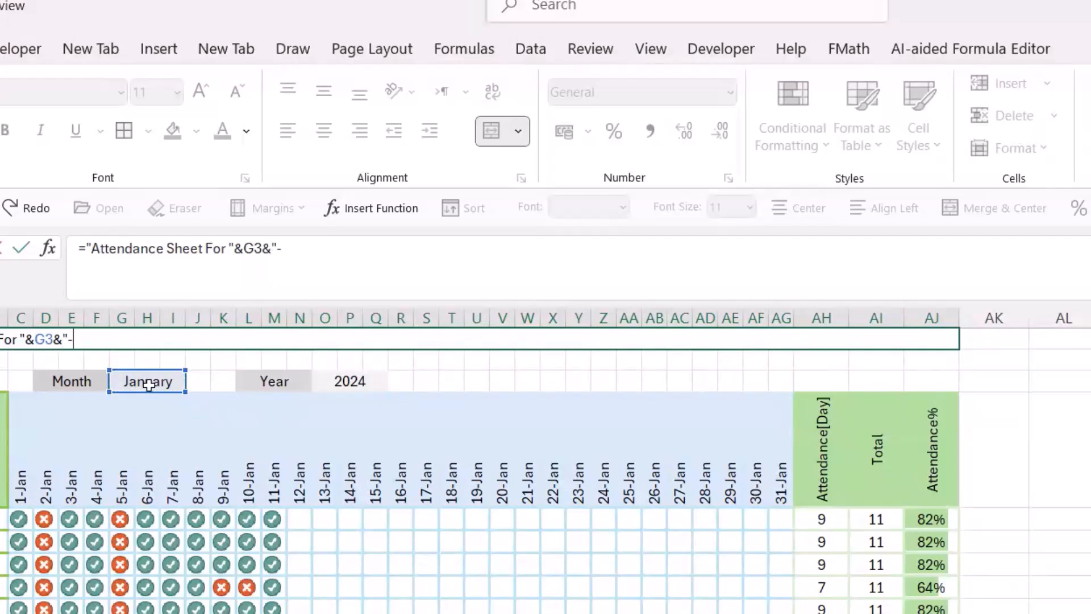
text("&)
click(339, 384)
text(&)
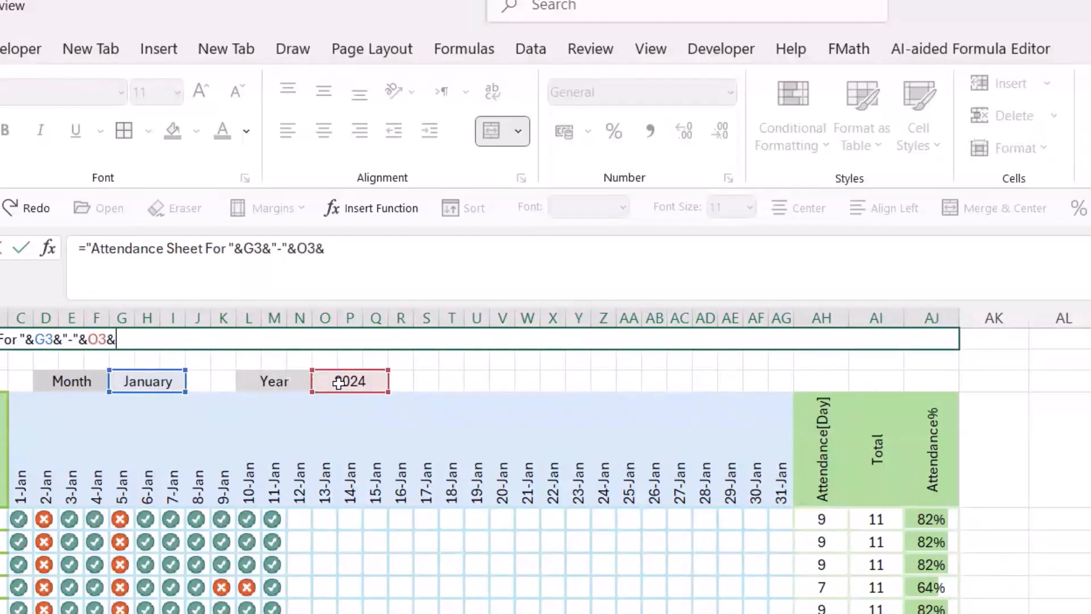
text("")
key(Return)
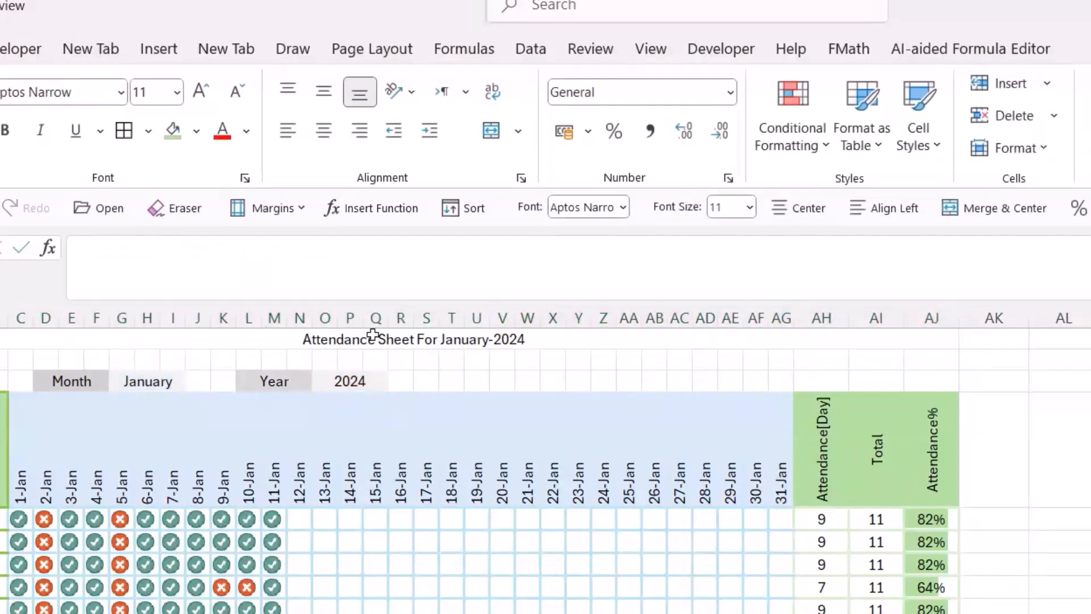
Step: Format the merged title in A1 as bold, set its font size to 22 and give it a green fill
click(373, 335)
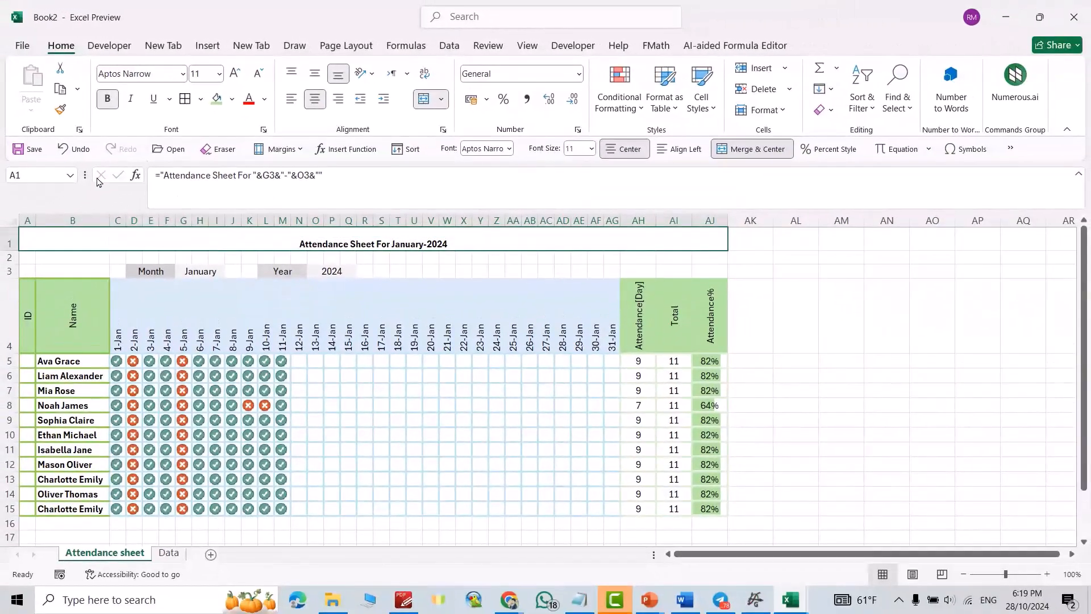
click(221, 74)
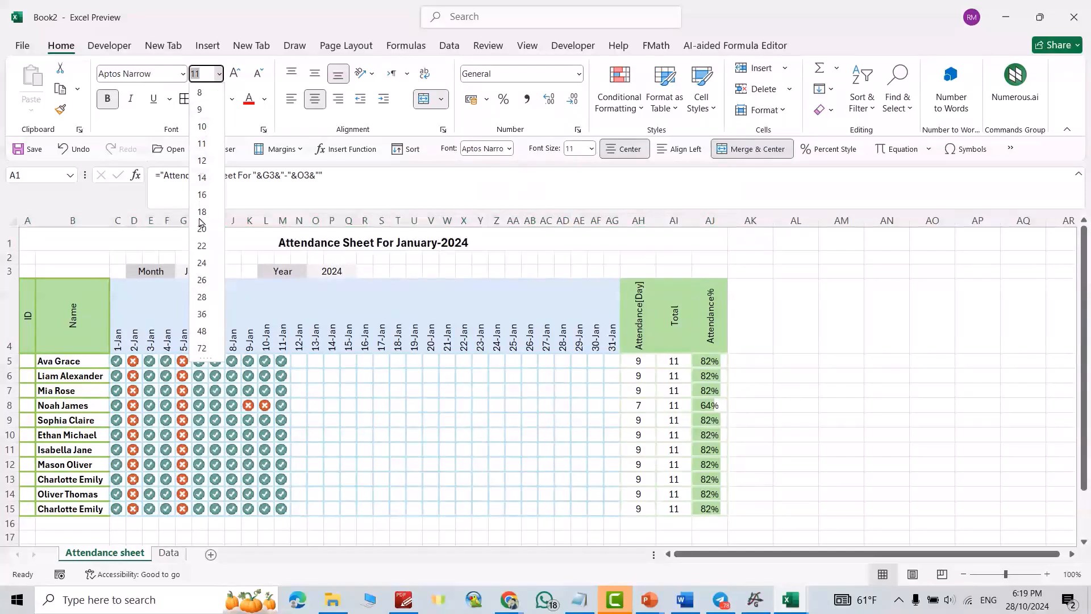
click(201, 246)
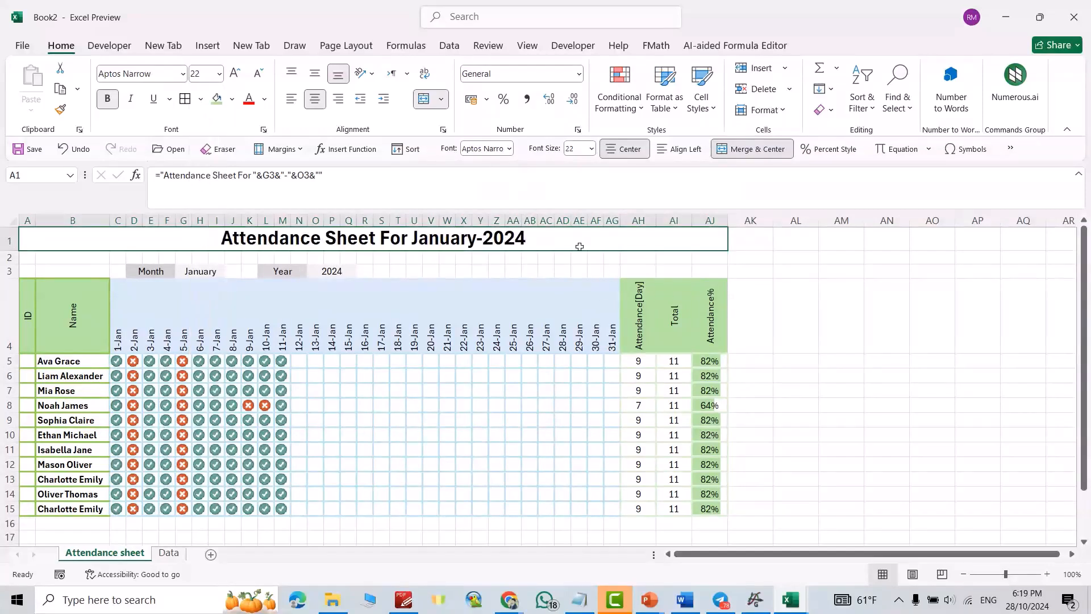
click(231, 99)
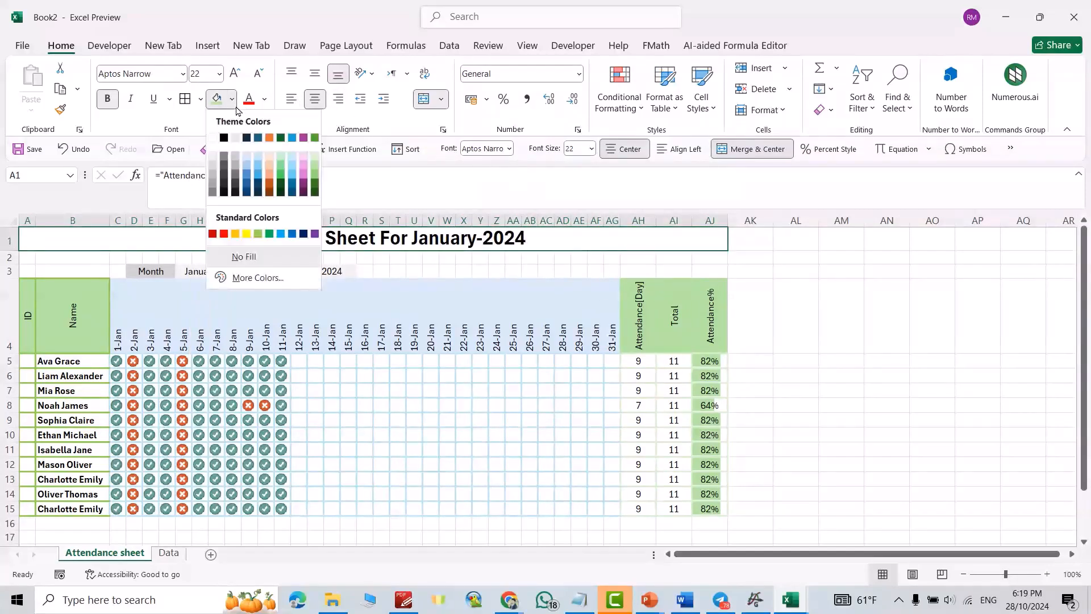
click(316, 178)
click(890, 358)
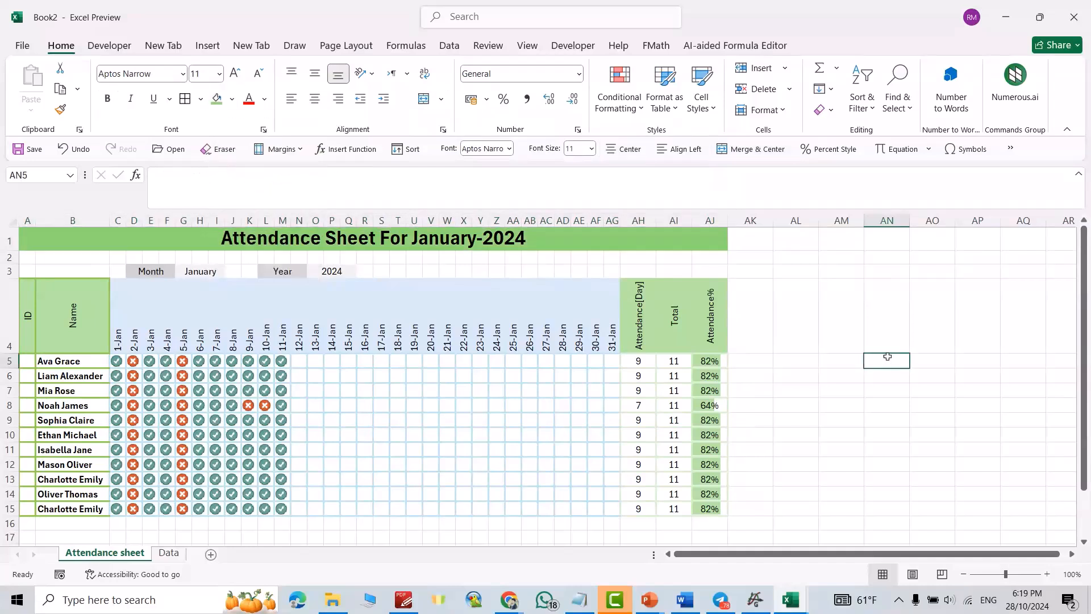
Step: Fill the blank cells in rows 2 and 3 around the Month and Year fields with white, including R2:AJ3, A2:Q2 and A3:C3
drag(365, 257, 700, 269)
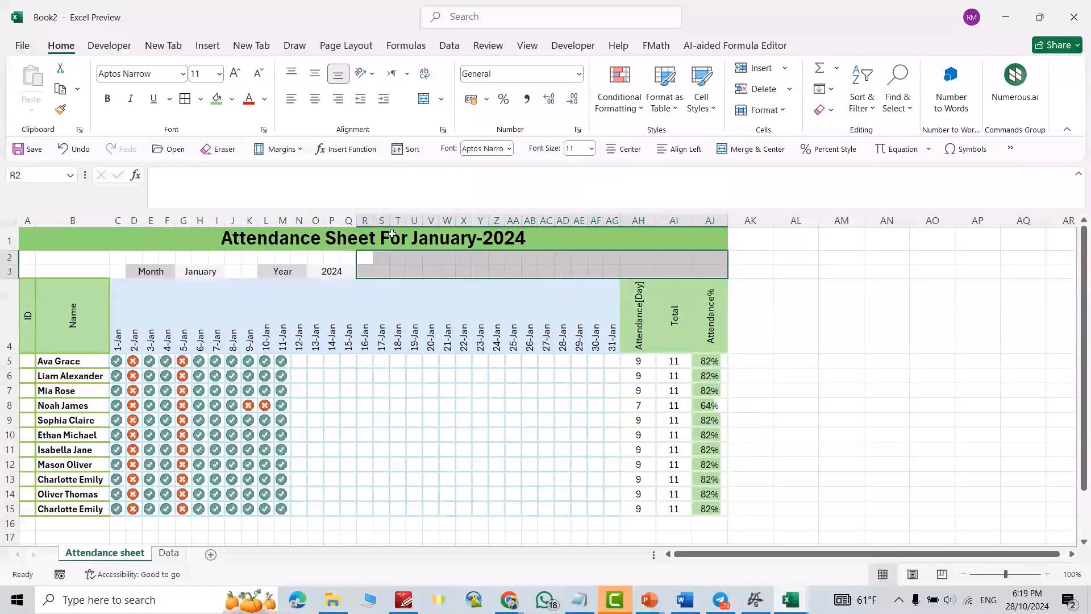
click(232, 100)
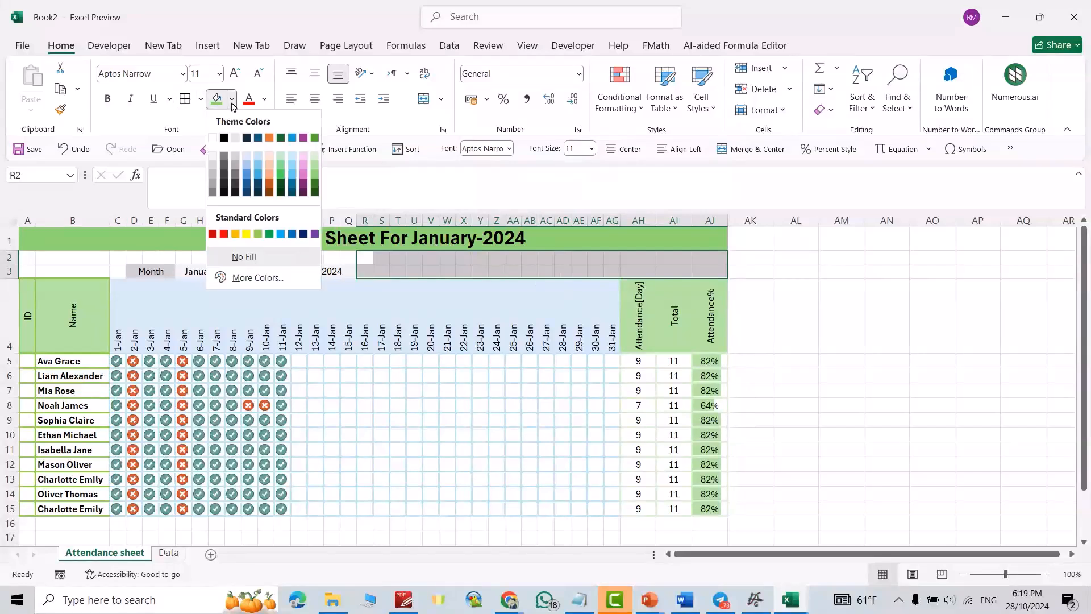
click(213, 138)
drag(348, 257, 27, 257)
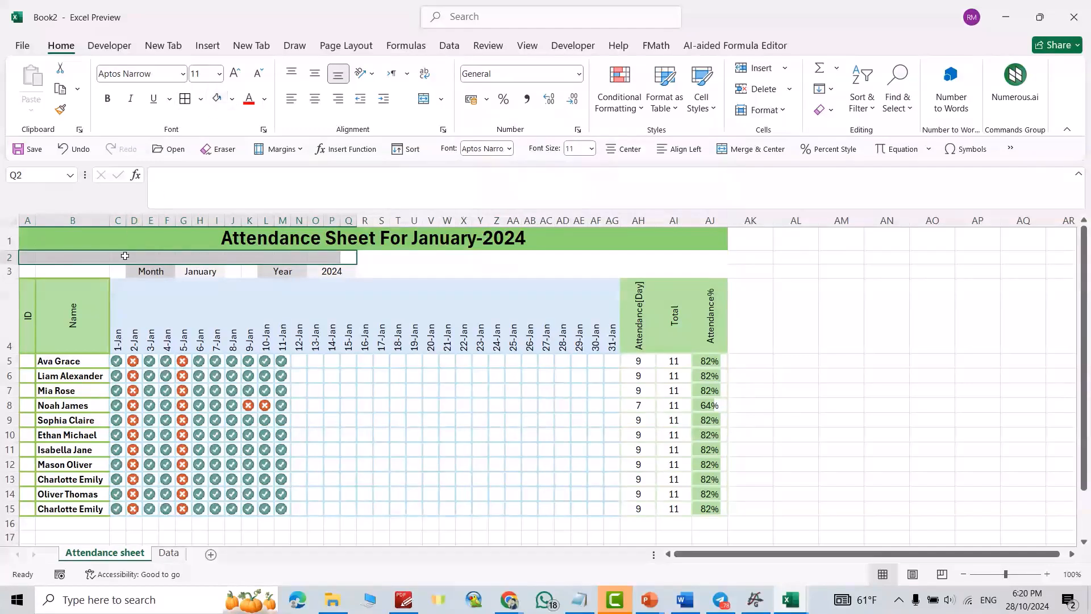
drag(117, 271, 26, 270)
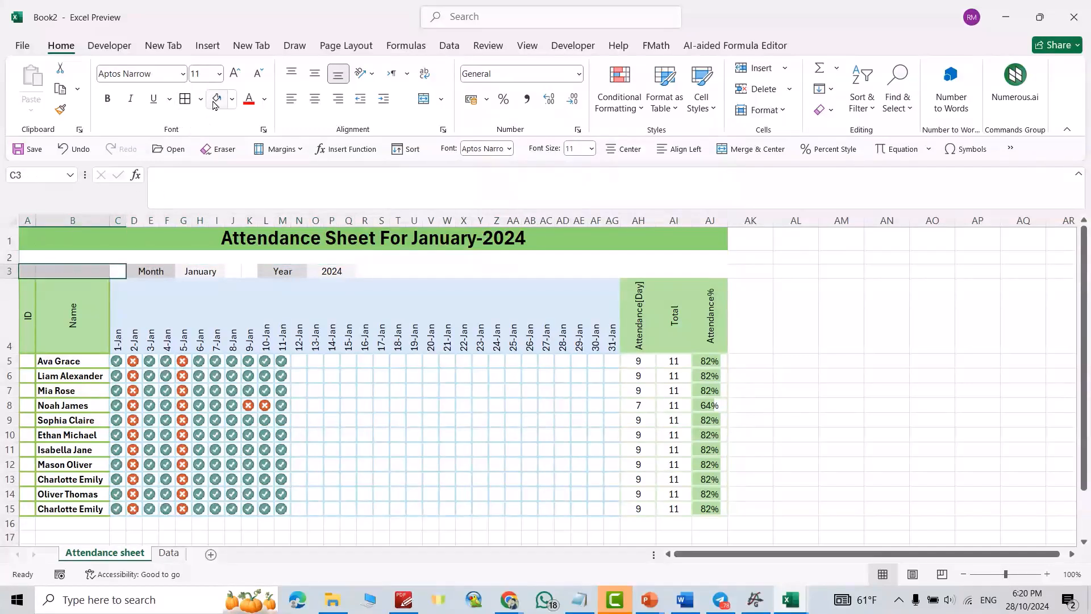
click(841, 328)
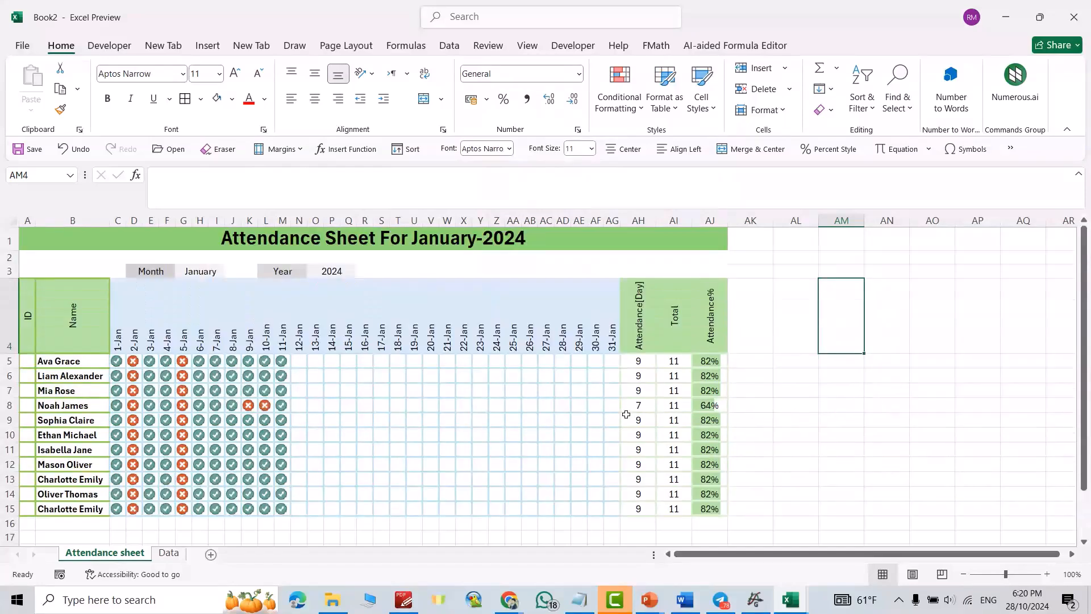
Step: Enter 0 in N5 to mark an absence on 12-Jan for the first person listed
click(296, 361)
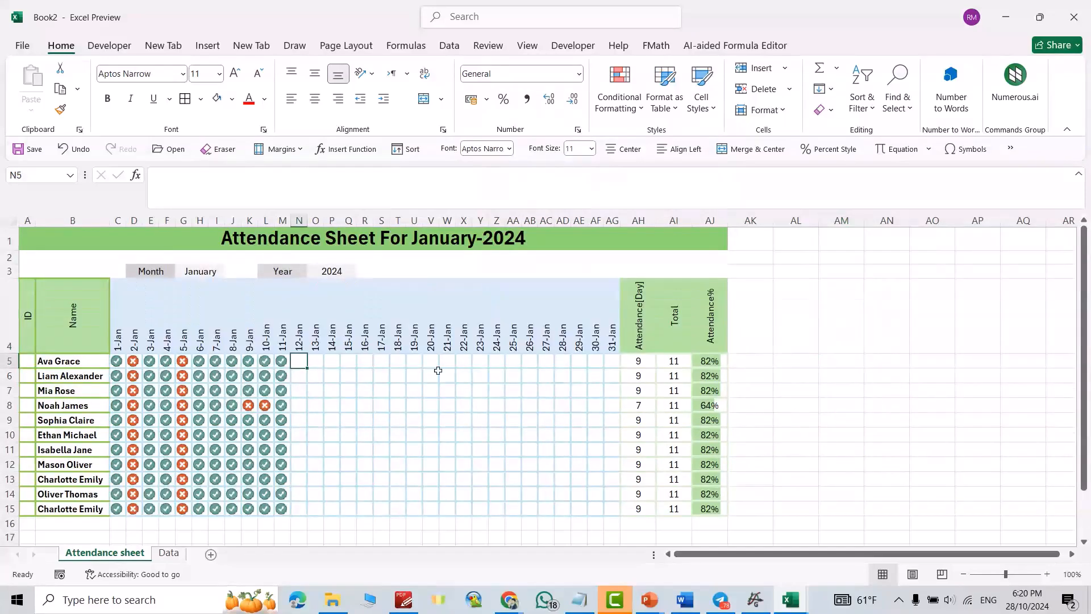
text(0)
key(Return)
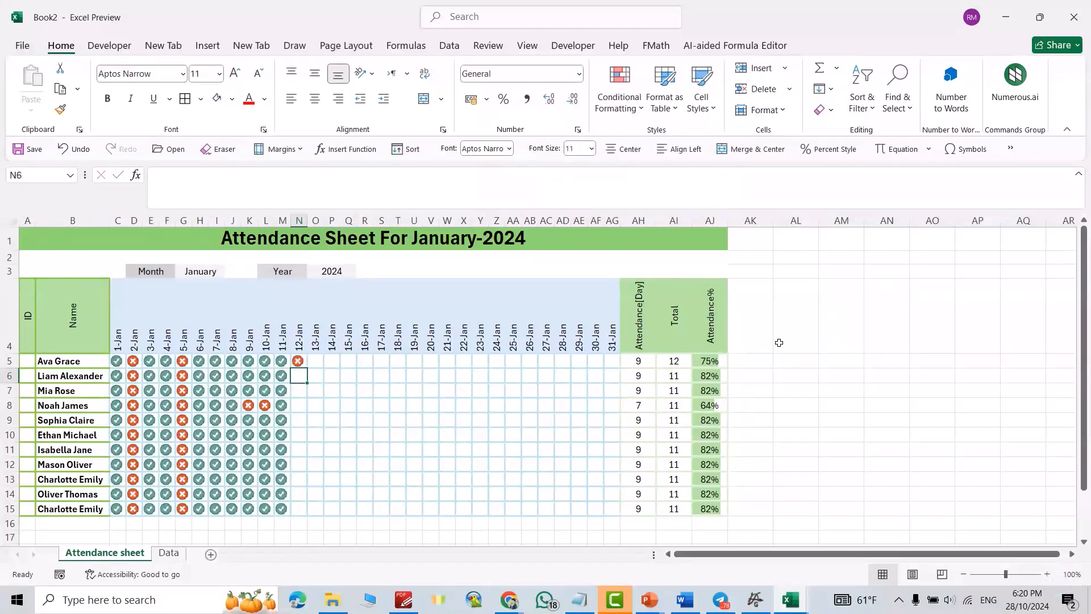
Step: Set the month in G3 to April and the year in O3 to 2031
click(202, 272)
click(231, 272)
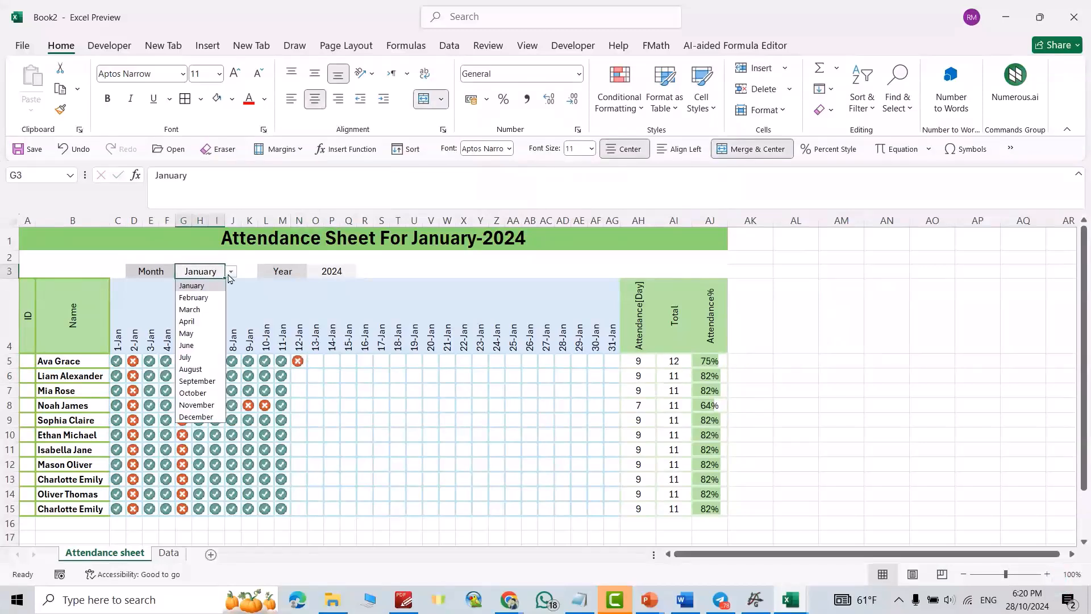
click(193, 322)
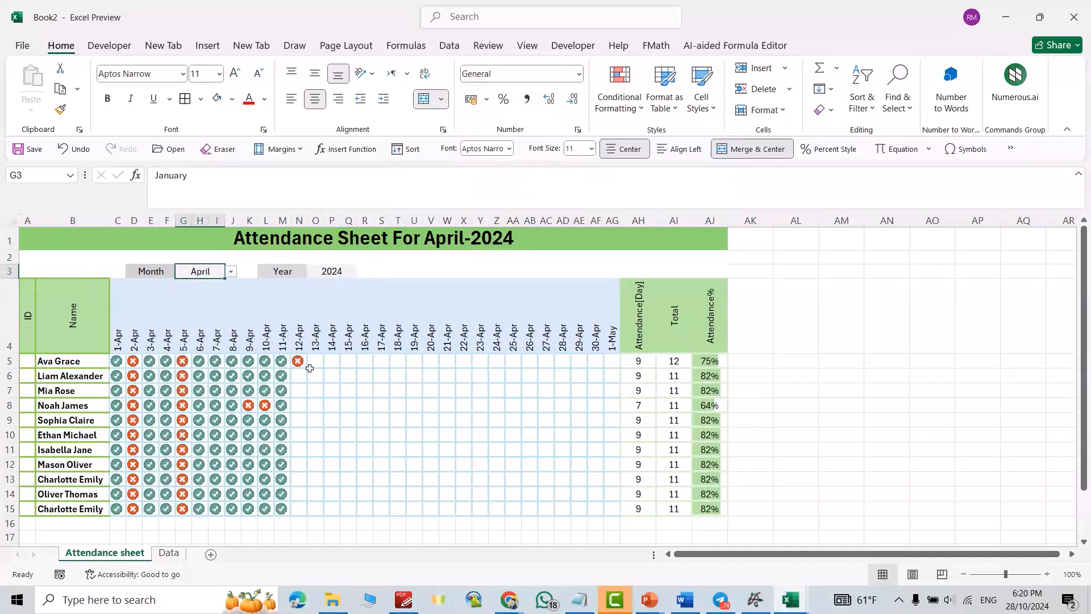
click(342, 274)
click(364, 277)
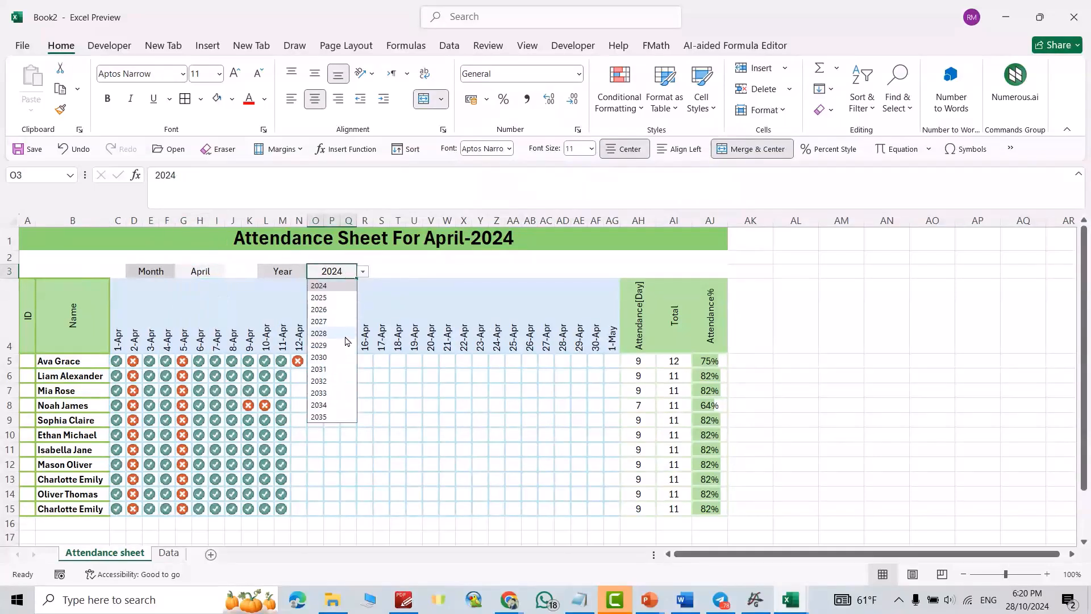
click(332, 370)
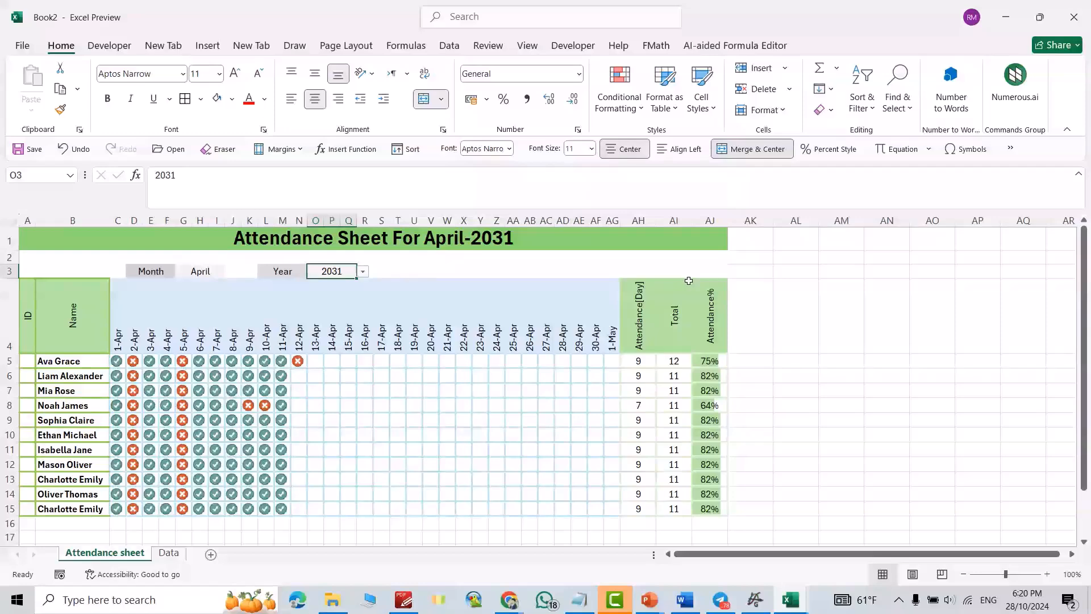